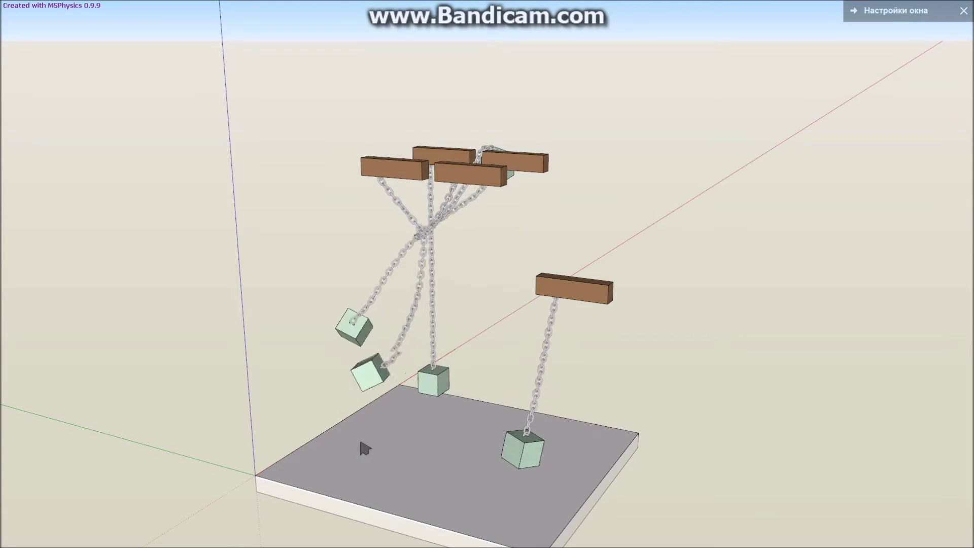
Swing the cube hanging on the middle chain in the running simulation and watch the chains move
{"action": "left_click_drag", "start_coordinate": [433, 385], "coordinate": [561, 357]}
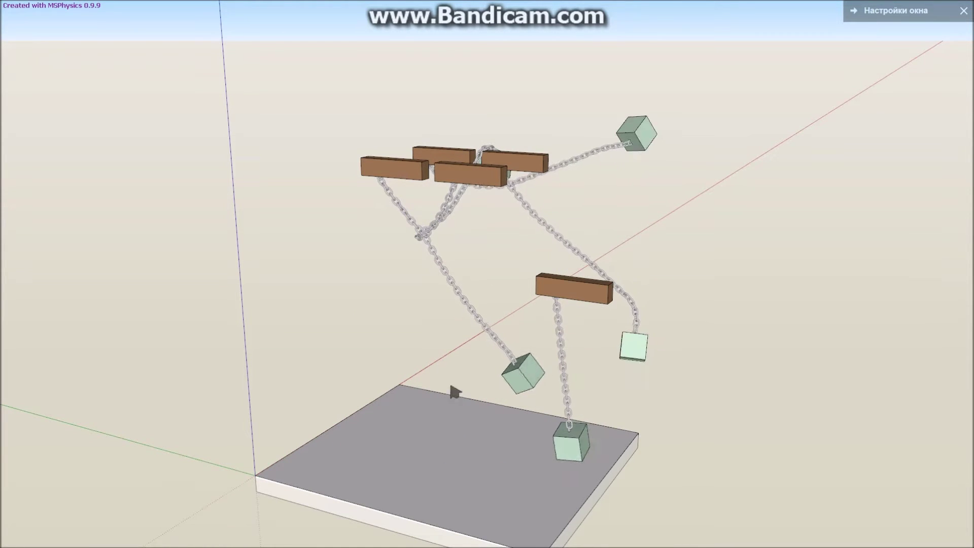
{"action": "middle_click_drag", "start_coordinate": [565, 370], "coordinate": [695, 402]}
{"action": "middle_click_drag", "start_coordinate": [580, 383], "coordinate": [688, 359]}
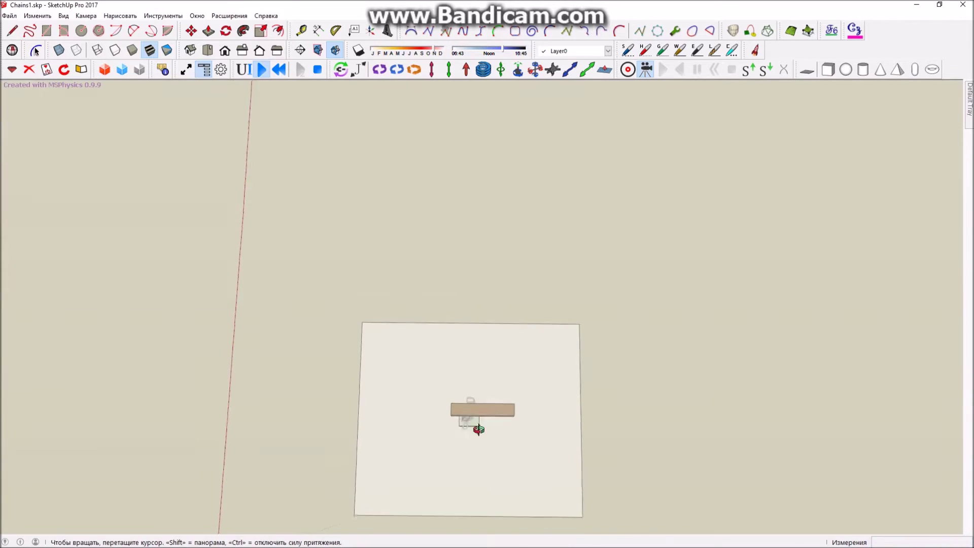
Reset the running simulation and set the floor slab's MSPhysics state to Static
{"action": "left_click", "coordinate": [279, 71]}
{"action": "right_click", "coordinate": [452, 431]}
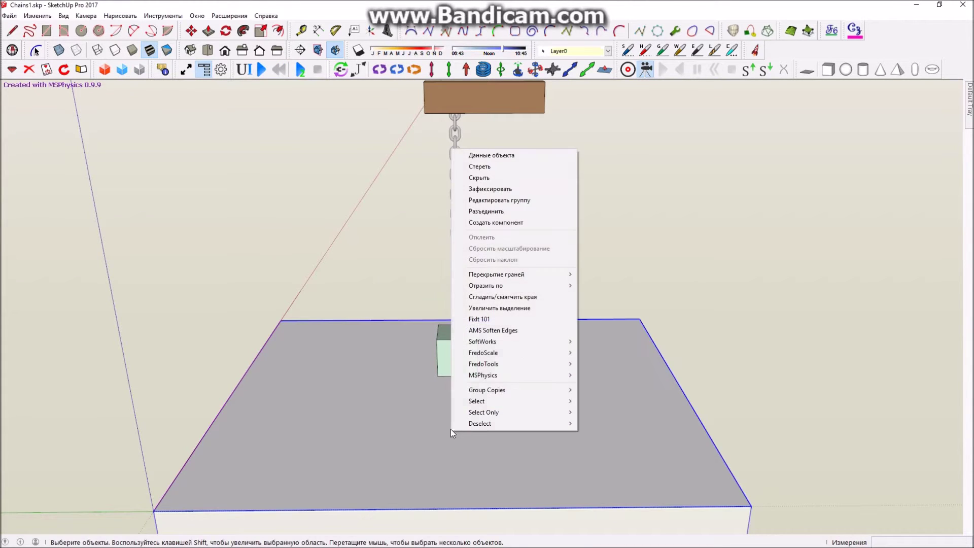
{"action": "mouse_move", "coordinate": [533, 375]}
{"action": "mouse_move", "coordinate": [670, 375]}
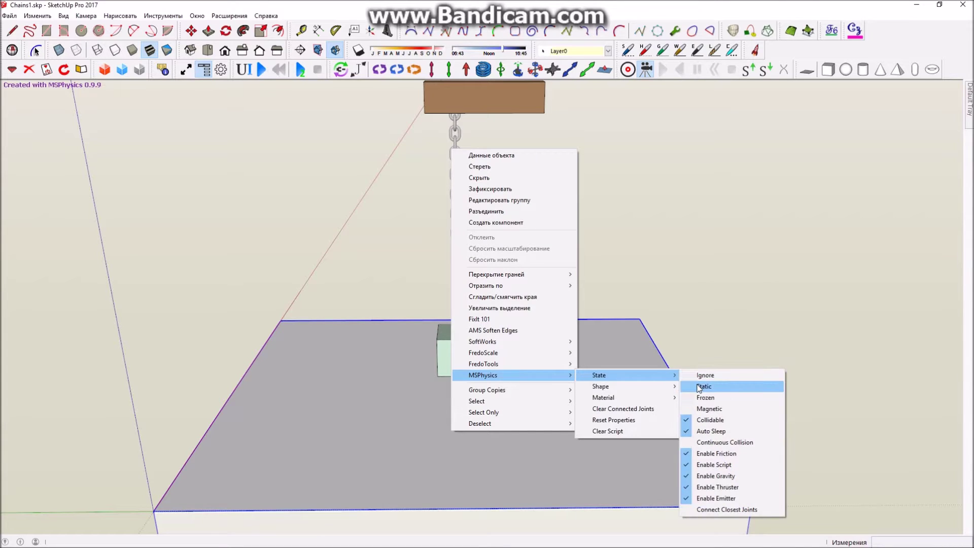
{"action": "left_click", "coordinate": [704, 386]}
Set the MSPhysics state of the brown beam above the chain to Static
{"action": "right_click", "coordinate": [514, 110]}
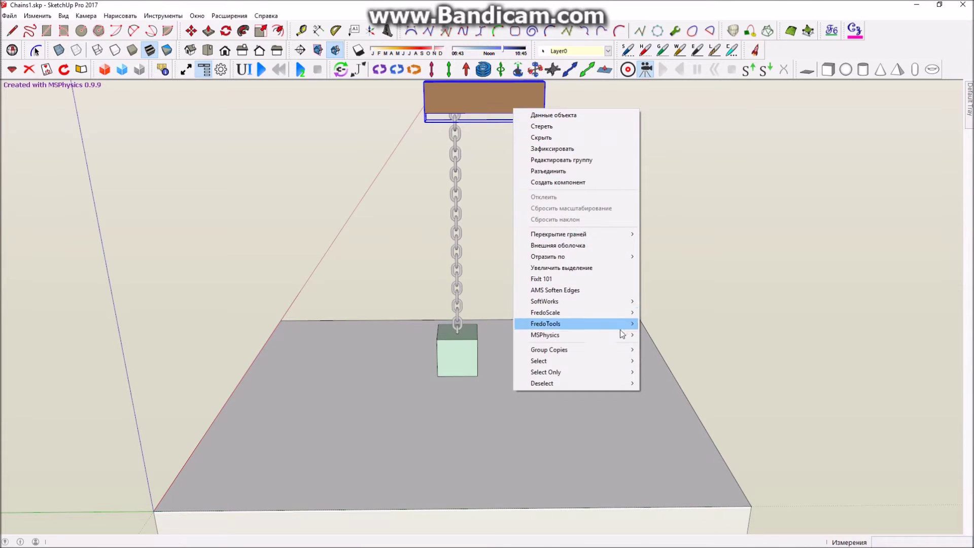
{"action": "mouse_move", "coordinate": [621, 336]}
{"action": "mouse_move", "coordinate": [659, 336]}
{"action": "left_click", "coordinate": [756, 346]}
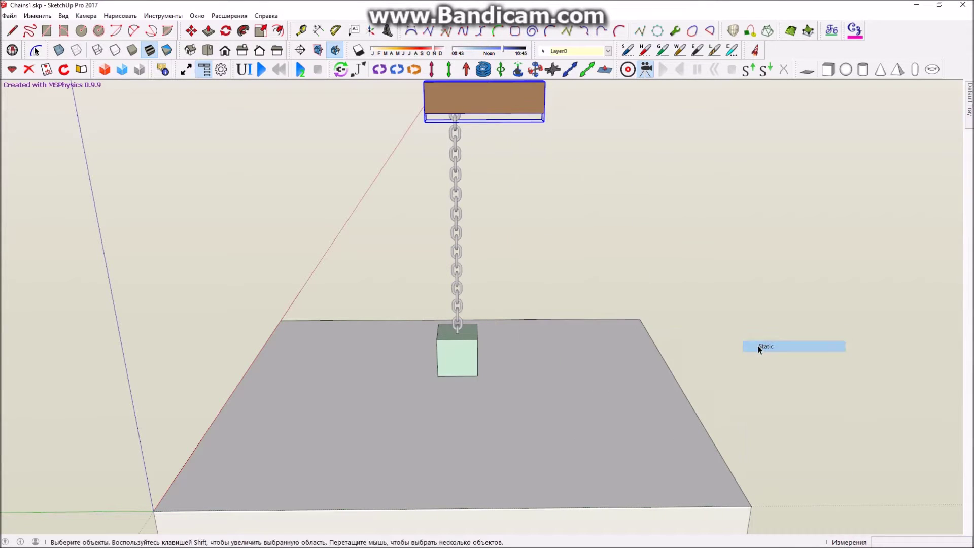
Run the simulation and inspect the chain links on the floor slab
{"action": "left_click", "coordinate": [262, 70]}
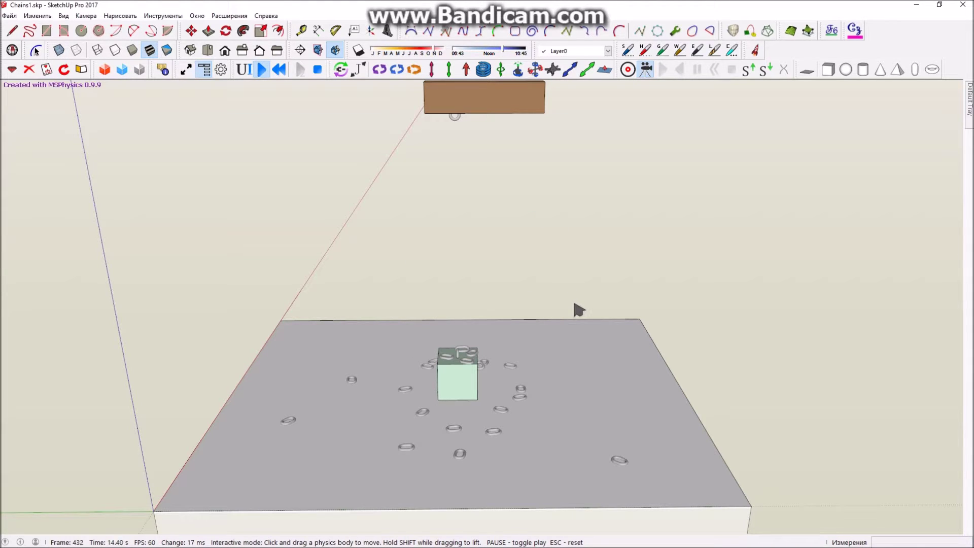
{"action": "scroll", "coordinate": [315, 429], "scroll_direction": "up", "scroll_amount": 5}
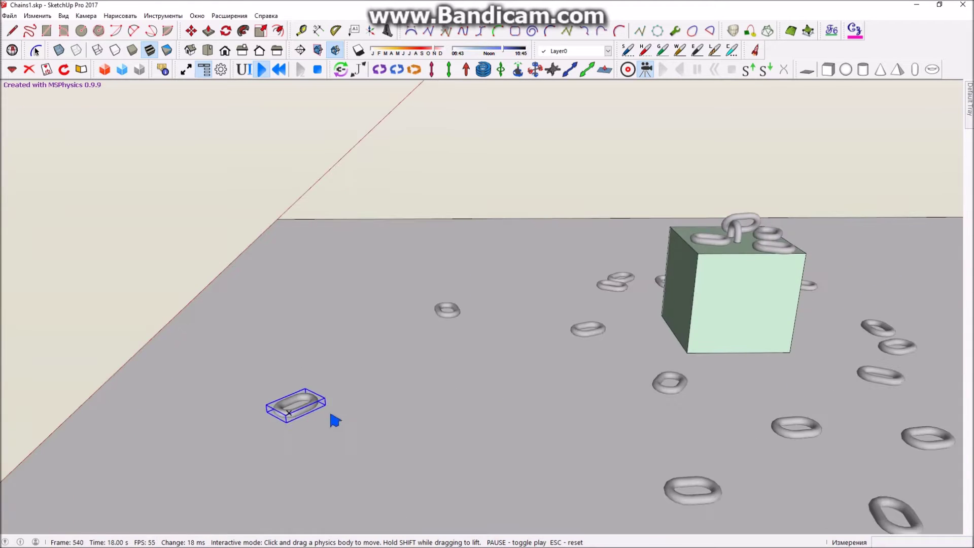
{"action": "scroll", "coordinate": [324, 416], "scroll_direction": "up", "scroll_amount": 3}
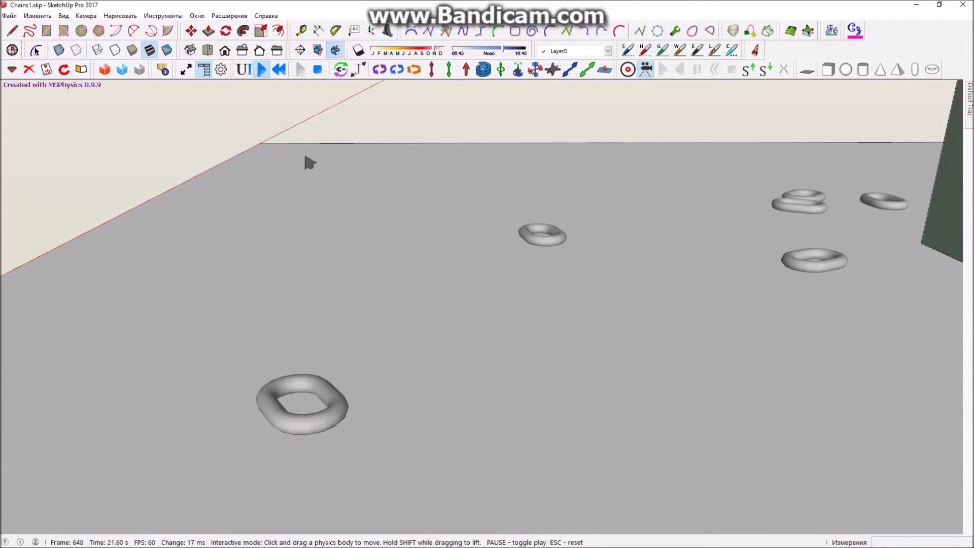
{"action": "scroll", "coordinate": [364, 174], "scroll_direction": "down", "scroll_amount": 8}
Enable Collision Wireframe in the MSPhysics simulation settings and inspect the collision shape of a fallen link
{"action": "left_click", "coordinate": [244, 69]}
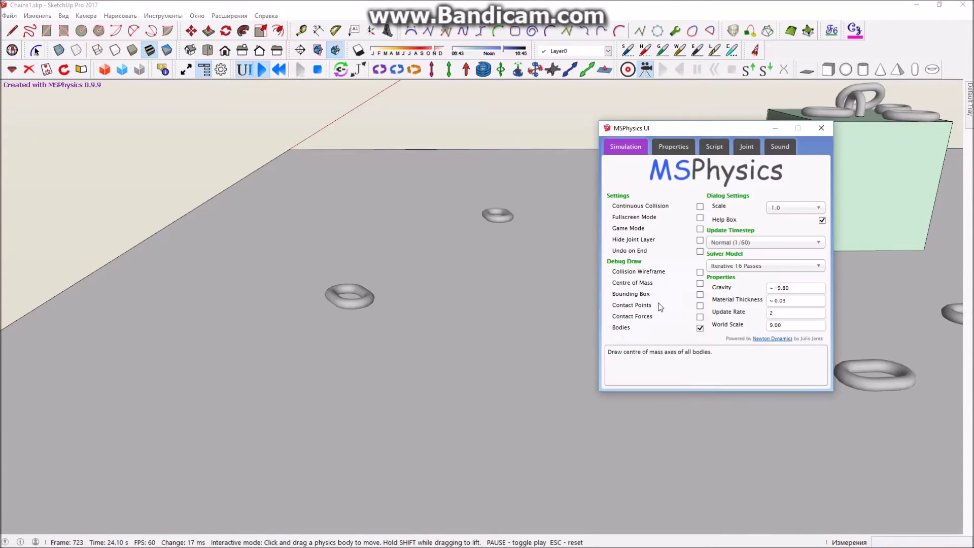
{"action": "left_click", "coordinate": [648, 274]}
{"action": "middle_click_drag", "start_coordinate": [444, 325], "coordinate": [340, 415]}
{"action": "scroll", "coordinate": [248, 308], "scroll_direction": "up", "scroll_amount": 4}
{"action": "scroll", "coordinate": [311, 335], "scroll_direction": "up", "scroll_amount": 6}
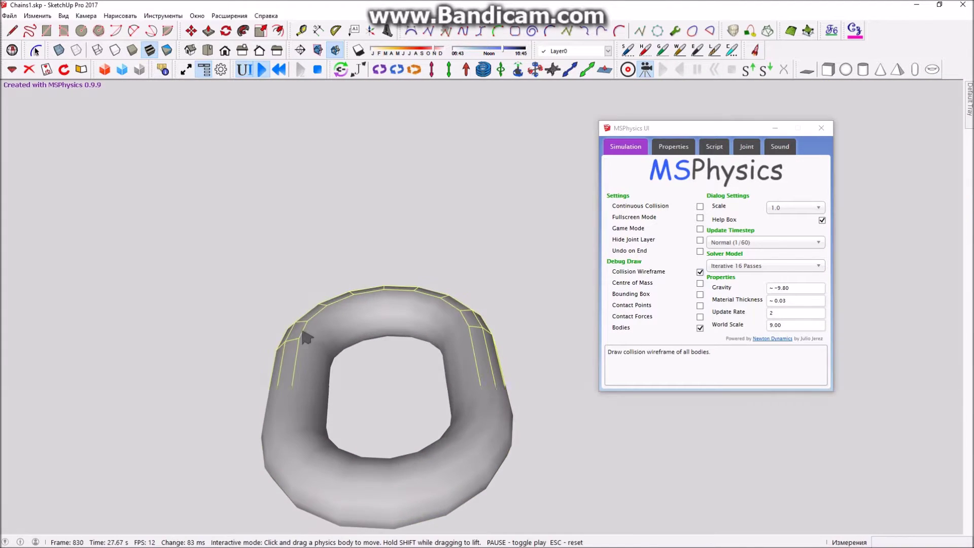
{"action": "middle_click_drag", "start_coordinate": [321, 353], "coordinate": [322, 295]}
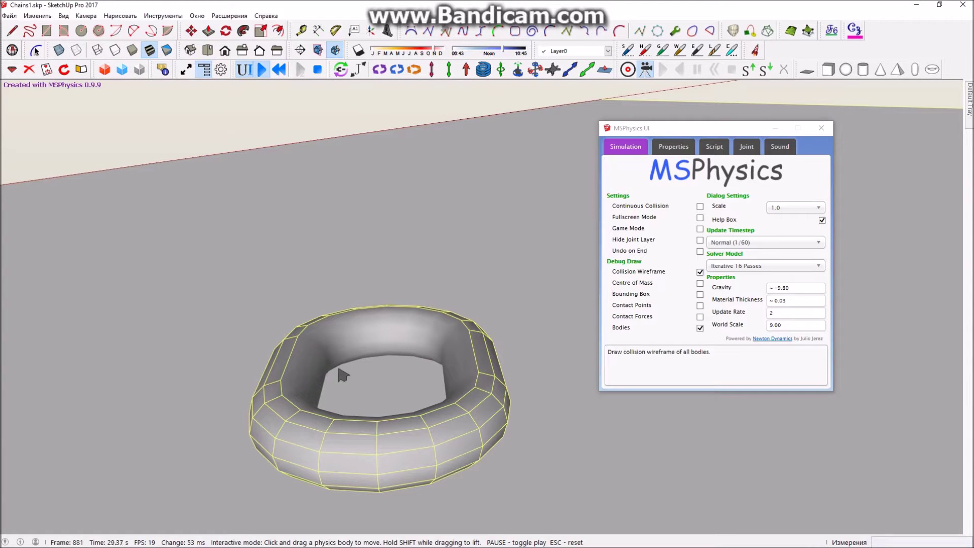
{"action": "middle_click_drag", "start_coordinate": [353, 374], "coordinate": [451, 355]}
{"action": "scroll", "coordinate": [419, 347], "scroll_direction": "down", "scroll_amount": 3}
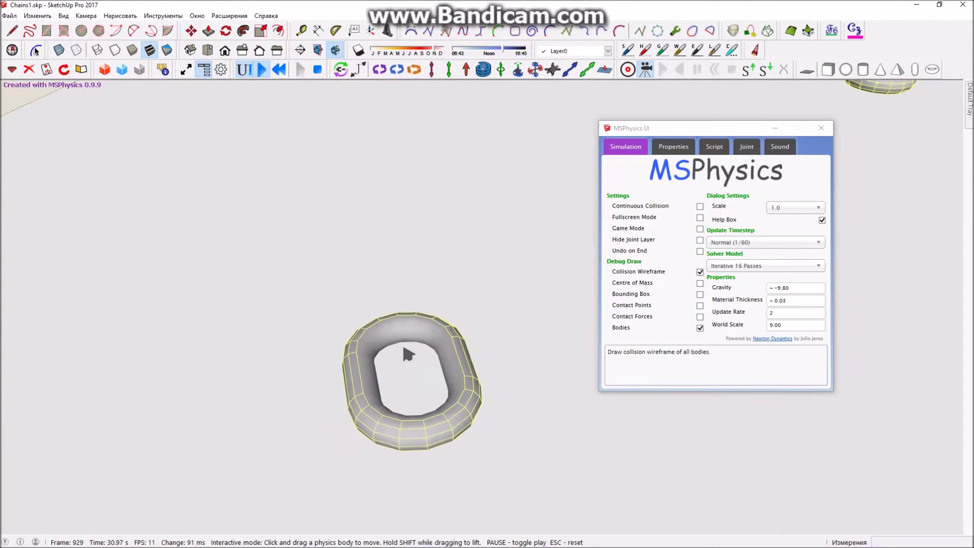
Reset the simulation, open a chain link component near the beam to examine its full mesh, and close it again
{"action": "left_click", "coordinate": [279, 70]}
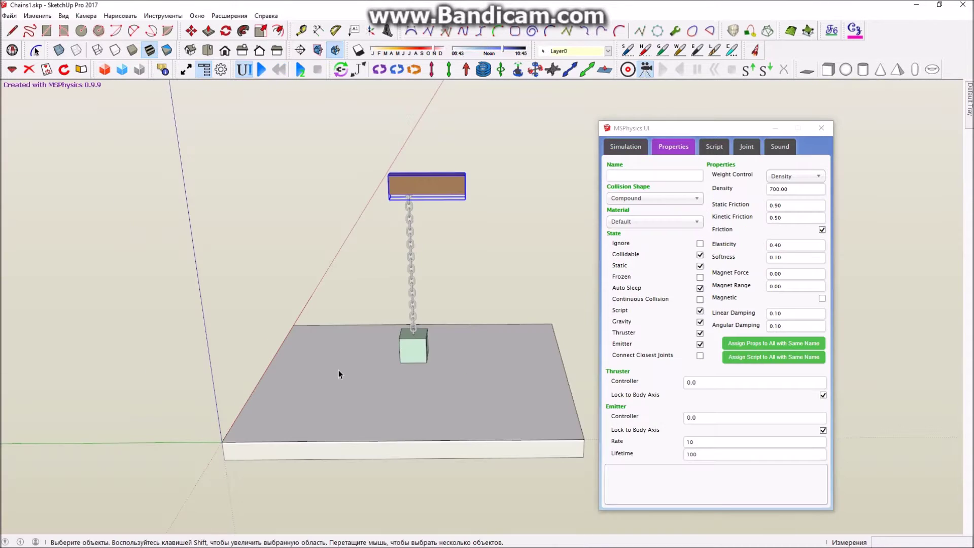
{"action": "scroll", "coordinate": [393, 232], "scroll_direction": "up", "scroll_amount": 6}
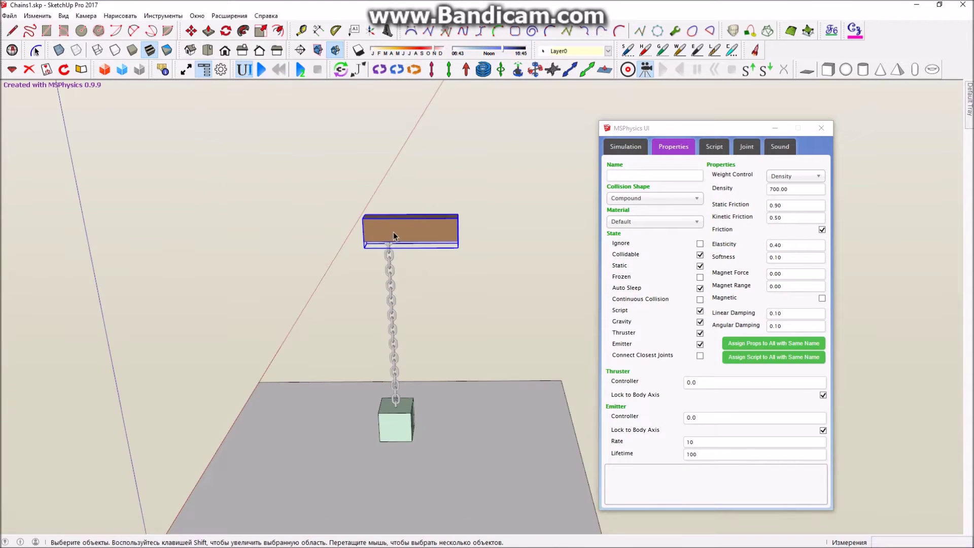
{"action": "double_click", "coordinate": [399, 255]}
{"action": "triple_click", "coordinate": [399, 255]}
{"action": "scroll", "coordinate": [398, 255], "scroll_direction": "up", "scroll_amount": 6}
{"action": "mouse_move", "coordinate": [399, 256]}
{"action": "middle_mouse_down"}
{"action": "mouse_move", "coordinate": [393, 261]}
{"action": "mouse_move", "coordinate": [393, 246]}
{"action": "middle_mouse_up"}
{"action": "scroll", "coordinate": [393, 251], "scroll_direction": "up", "scroll_amount": 3}
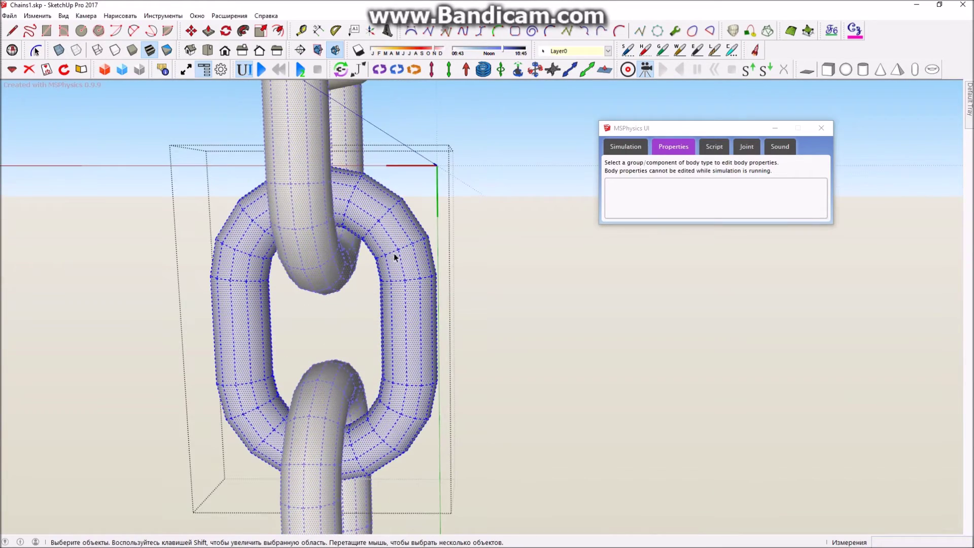
{"action": "scroll", "coordinate": [391, 277], "scroll_direction": "up", "scroll_amount": 6}
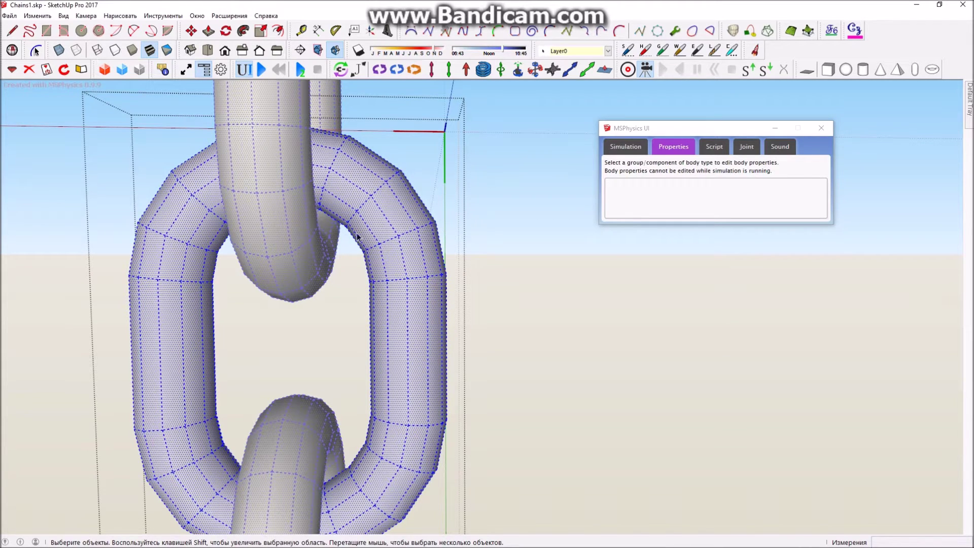
{"action": "scroll", "coordinate": [328, 218], "scroll_direction": "down", "scroll_amount": 6}
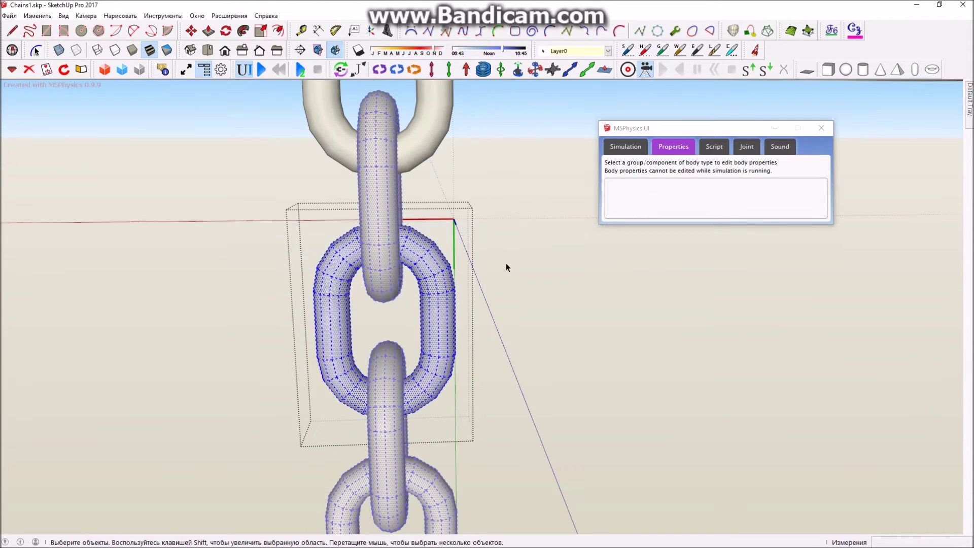
{"action": "left_click", "coordinate": [506, 263]}
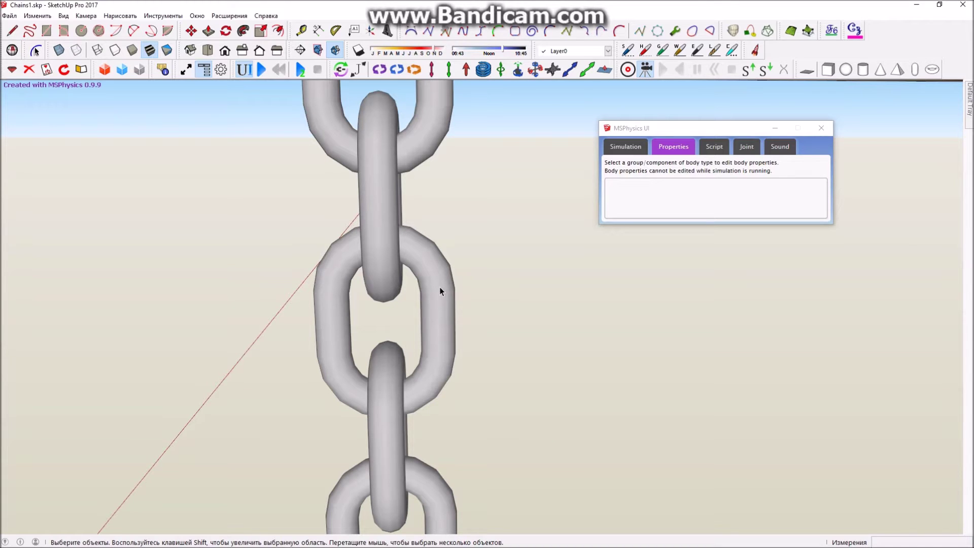
Convexify the chain link component with FredoTools, replacing the original shapes at 0° concavity tolerance without animation, and exit the visual inspection
{"action": "scroll", "coordinate": [421, 249], "scroll_direction": "down", "scroll_amount": 3}
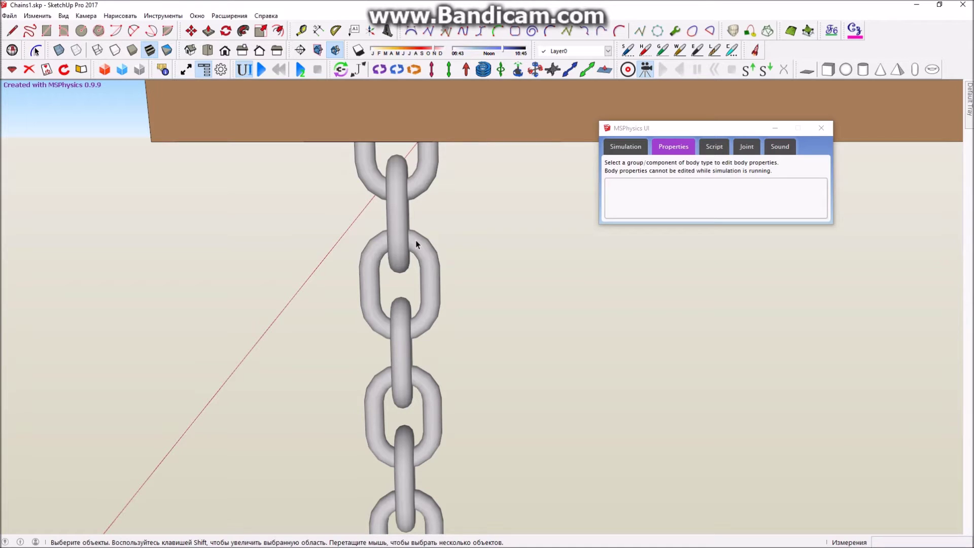
{"action": "mouse_move", "coordinate": [438, 284]}
{"action": "middle_mouse_down"}
{"action": "mouse_move", "coordinate": [438, 247]}
{"action": "mouse_move", "coordinate": [437, 299]}
{"action": "middle_mouse_up"}
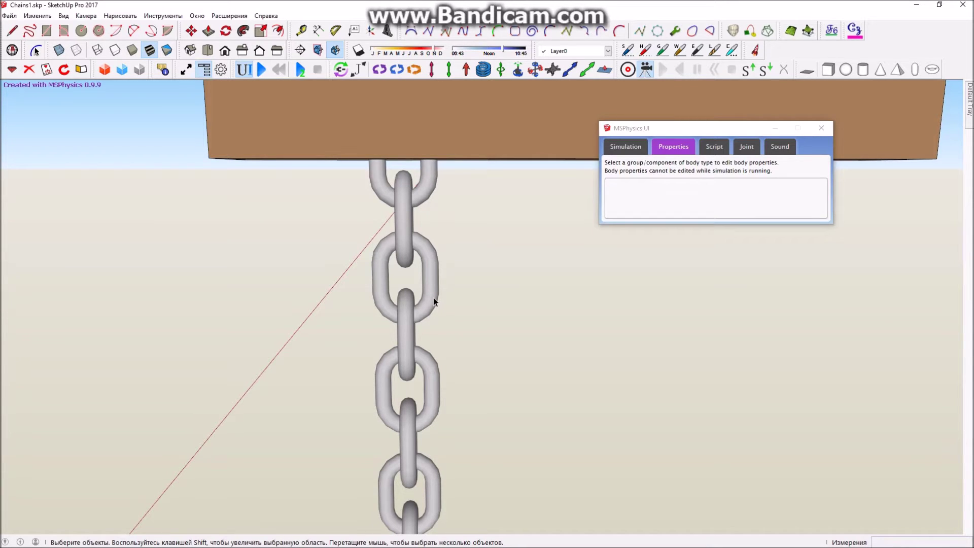
{"action": "middle_click_drag", "start_coordinate": [433, 297], "coordinate": [424, 266]}
{"action": "scroll", "coordinate": [424, 265], "scroll_direction": "up", "scroll_amount": 4}
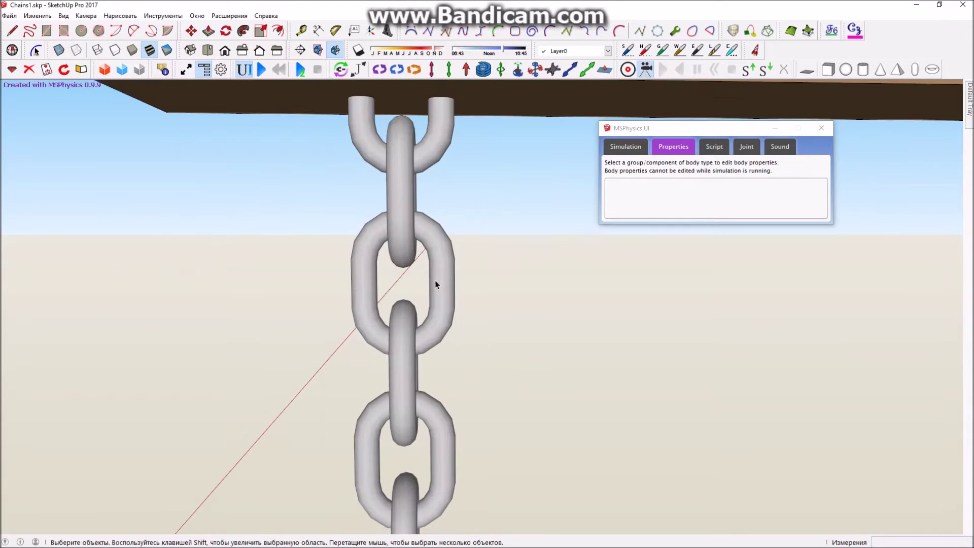
{"action": "right_click", "coordinate": [441, 249]}
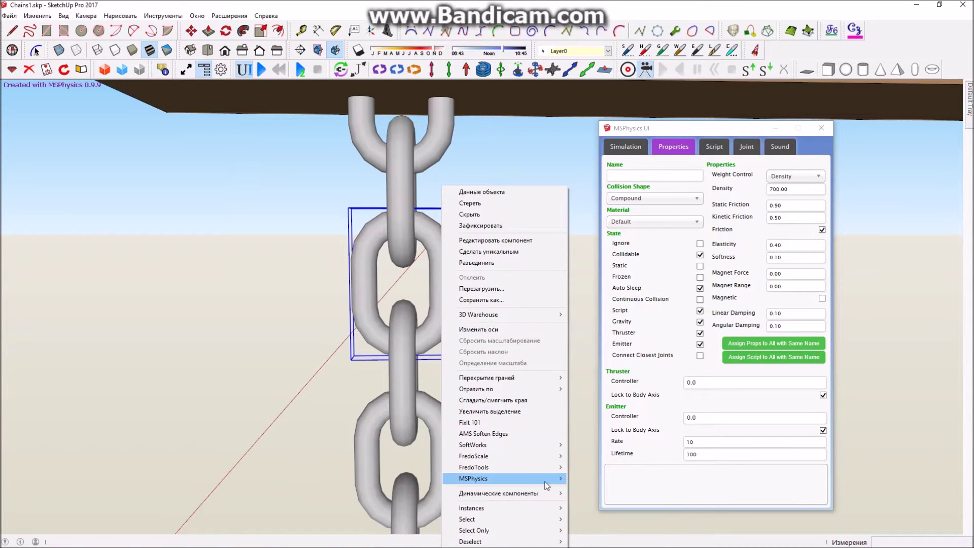
{"action": "mouse_move", "coordinate": [546, 481]}
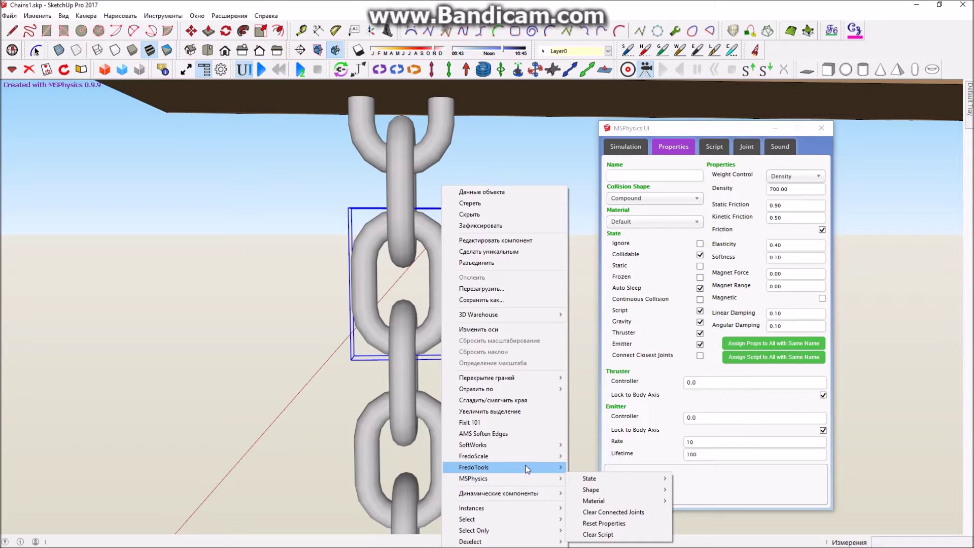
{"action": "mouse_move", "coordinate": [527, 466]}
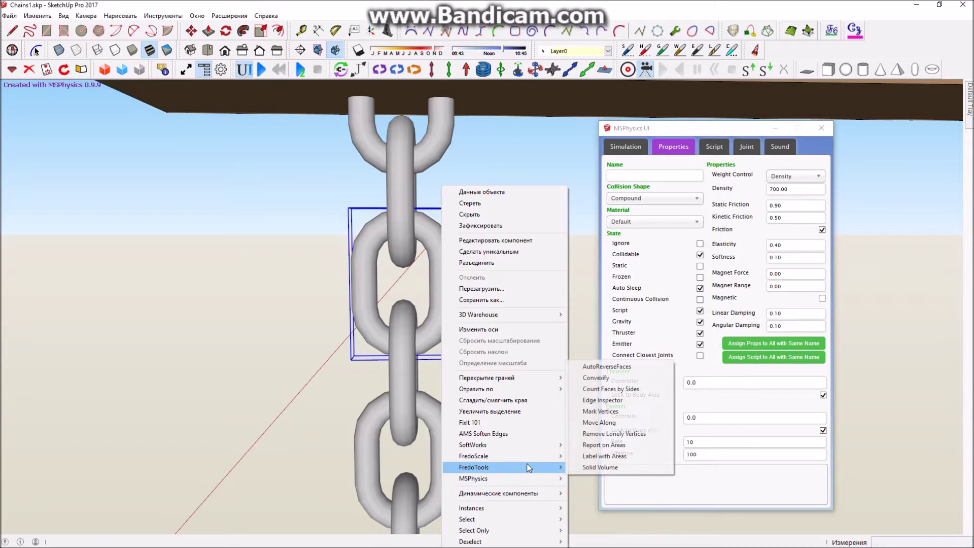
{"action": "left_click", "coordinate": [613, 379]}
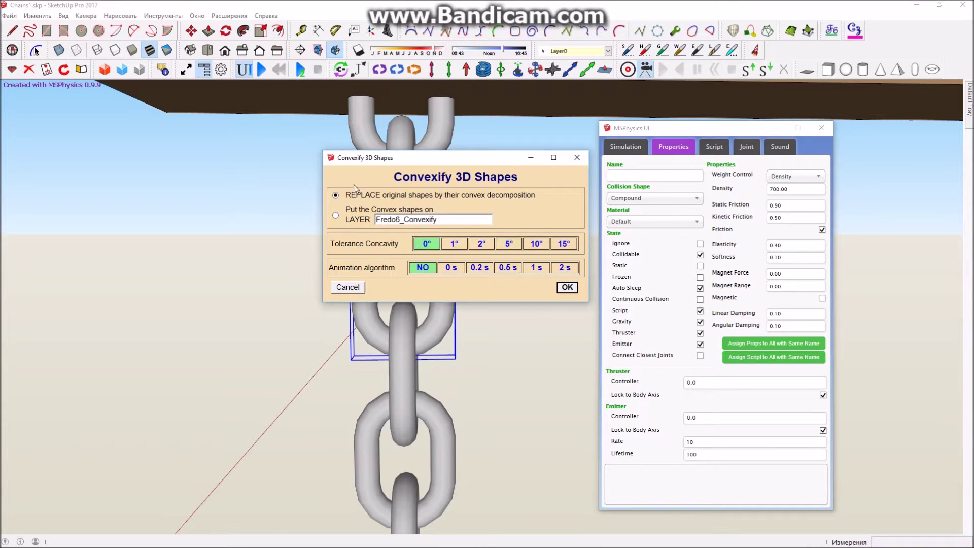
{"action": "left_click", "coordinate": [567, 287]}
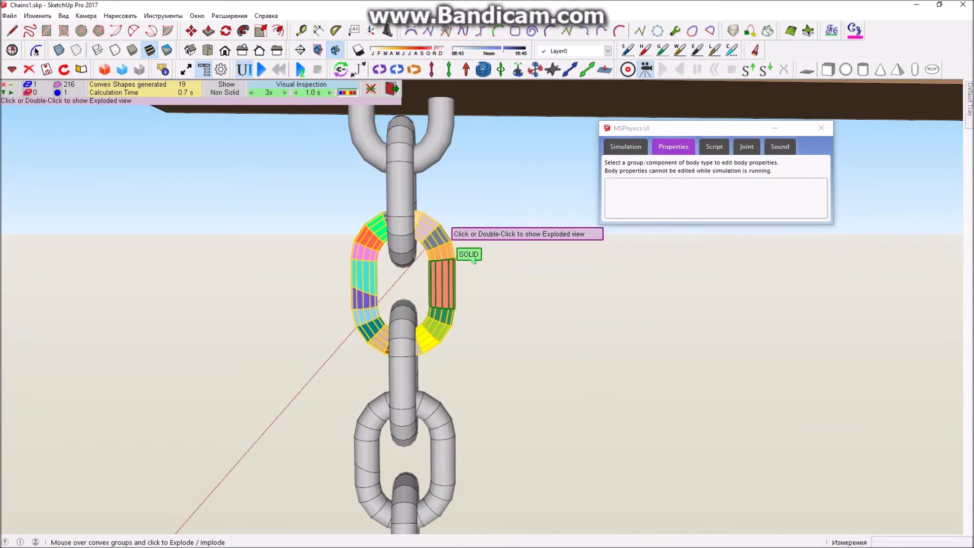
{"action": "left_click", "coordinate": [472, 259]}
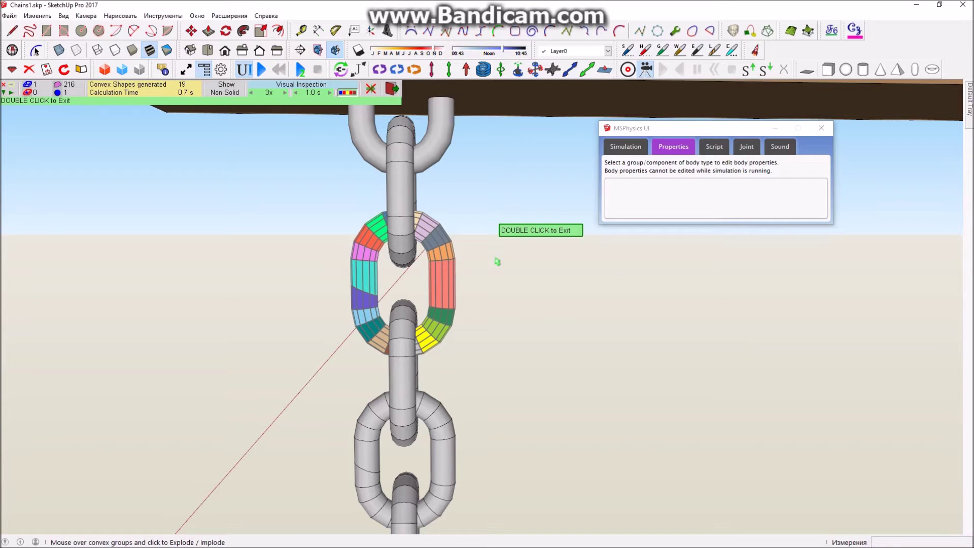
{"action": "double_click", "coordinate": [497, 262]}
Open the convexified link component, select several of its convex pieces to inspect them, and close the component
{"action": "double_click", "coordinate": [455, 267]}
{"action": "left_click", "coordinate": [450, 267]}
{"action": "middle_click_drag", "start_coordinate": [451, 267], "coordinate": [495, 192]}
{"action": "scroll", "coordinate": [445, 253], "scroll_direction": "up", "scroll_amount": 3}
{"action": "left_click", "coordinate": [444, 252]}
{"action": "left_click", "coordinate": [431, 230]}
{"action": "left_click", "coordinate": [420, 218]}
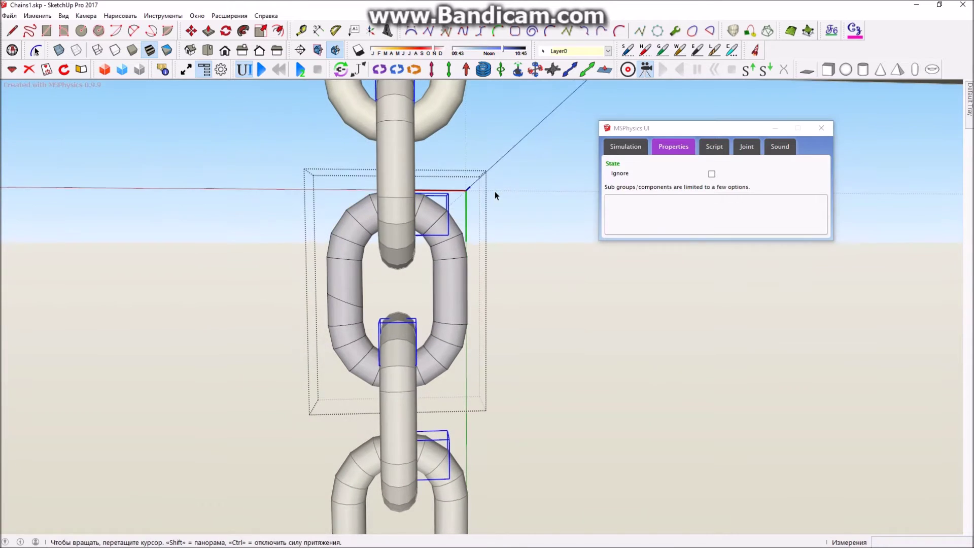
{"action": "left_click", "coordinate": [495, 192]}
Examine the converted links along the chain from the beam down to the cube
{"action": "scroll", "coordinate": [452, 184], "scroll_direction": "down", "scroll_amount": 4}
{"action": "middle_click_drag", "start_coordinate": [401, 251], "coordinate": [442, 355]}
{"action": "scroll", "coordinate": [385, 146], "scroll_direction": "down", "scroll_amount": 6}
{"action": "scroll", "coordinate": [432, 142], "scroll_direction": "down", "scroll_amount": 3}
{"action": "scroll", "coordinate": [400, 208], "scroll_direction": "up", "scroll_amount": 1}
{"action": "scroll", "coordinate": [398, 167], "scroll_direction": "up", "scroll_amount": 2}
{"action": "middle_click_drag", "start_coordinate": [398, 168], "coordinate": [423, 146]}
{"action": "middle_click_drag", "start_coordinate": [406, 207], "coordinate": [410, 150]}
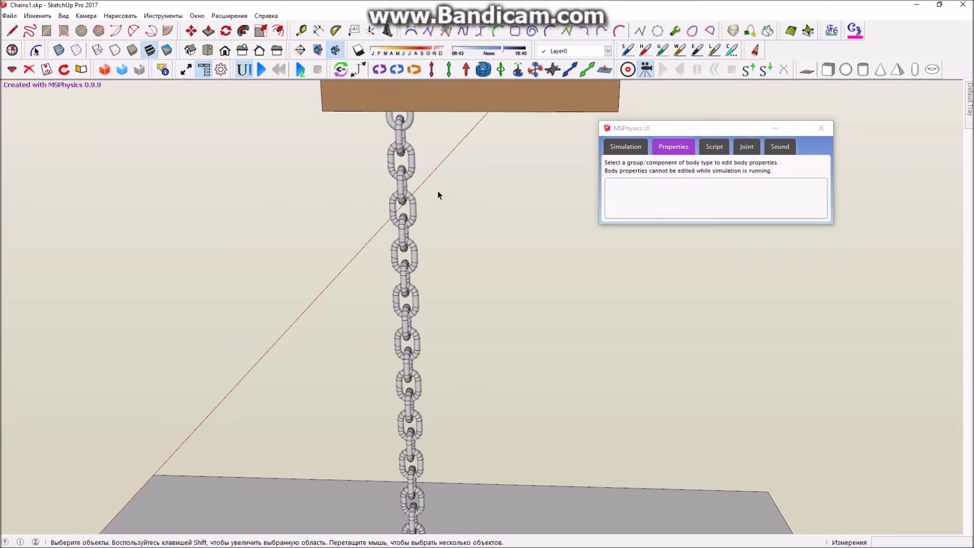
{"action": "scroll", "coordinate": [369, 120], "scroll_direction": "down", "scroll_amount": 3}
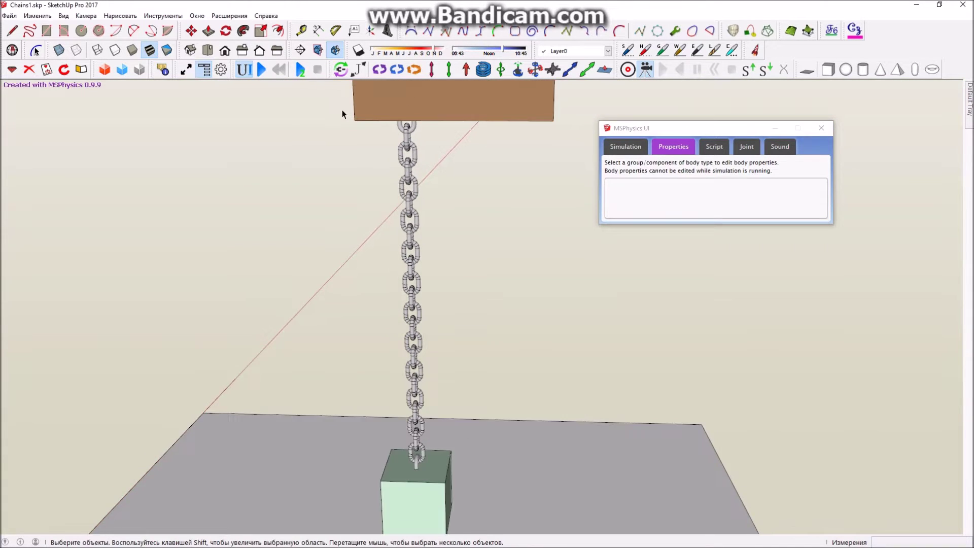
Show the MSPhysics simulation settings and run the simulation to inspect the collision wireframe of the chain links
{"action": "left_click", "coordinate": [627, 152]}
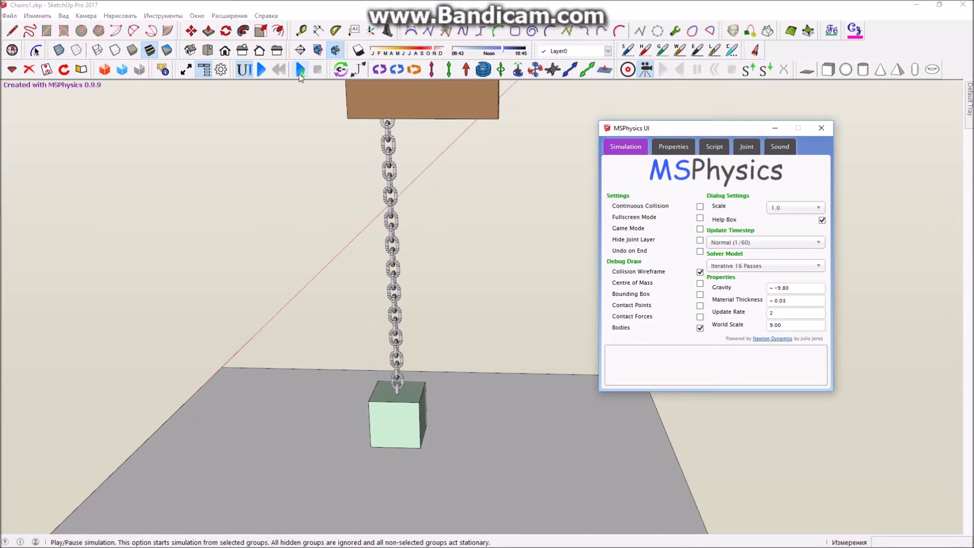
{"action": "left_click", "coordinate": [262, 70]}
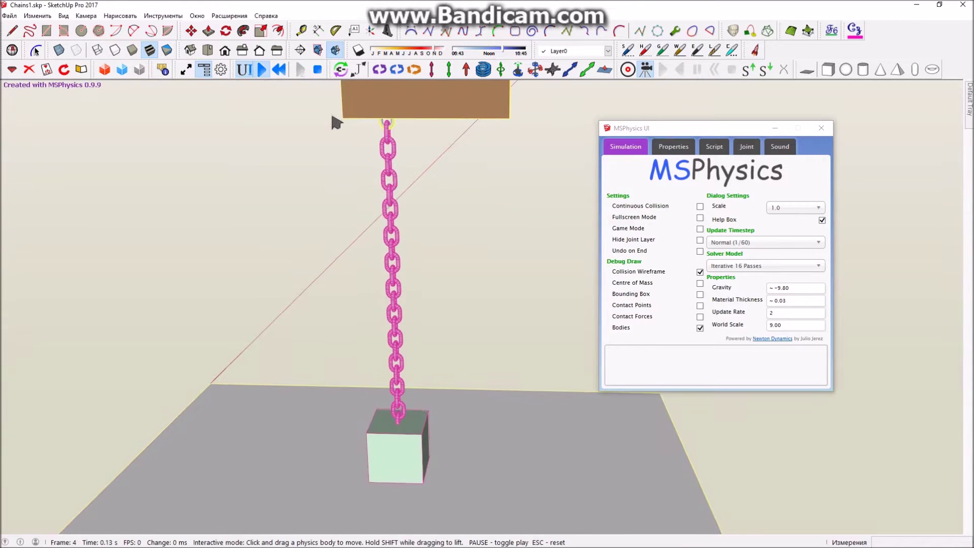
{"action": "scroll", "coordinate": [381, 142], "scroll_direction": "up", "scroll_amount": 2}
{"action": "scroll", "coordinate": [380, 160], "scroll_direction": "up", "scroll_amount": 4}
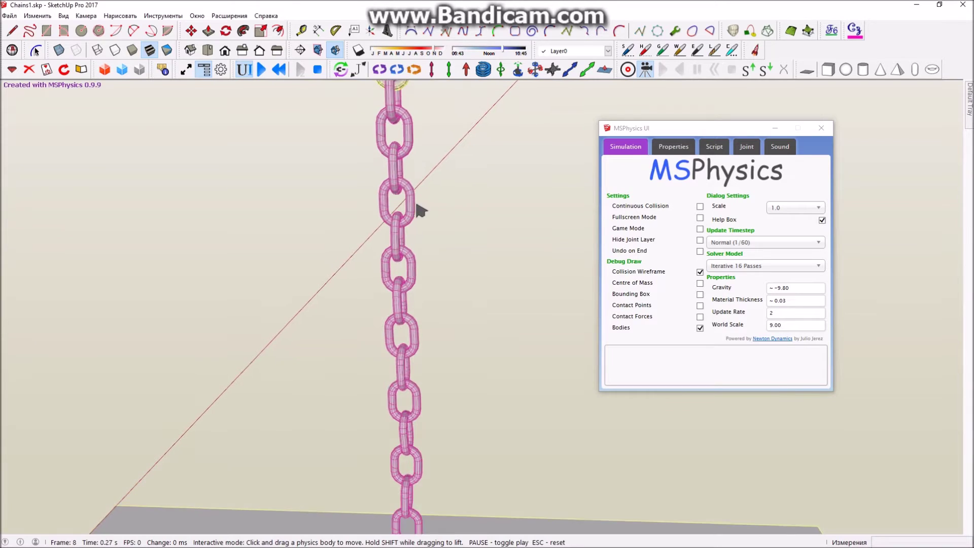
{"action": "scroll", "coordinate": [396, 221], "scroll_direction": "down", "scroll_amount": 5}
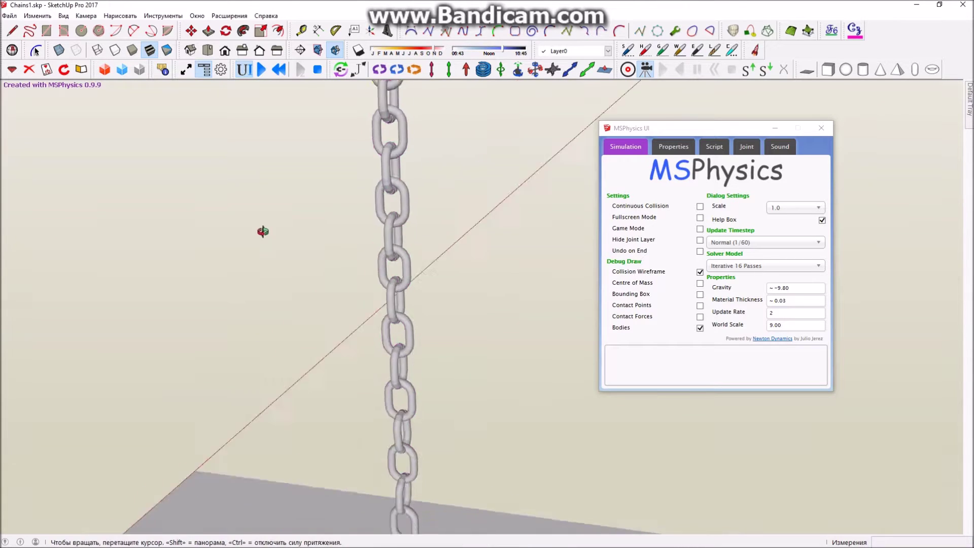
Run the chain simulation, turn off the Collision Wireframe debug display, and reset the simulation
{"action": "scroll", "coordinate": [390, 189], "scroll_direction": "down", "scroll_amount": 4}
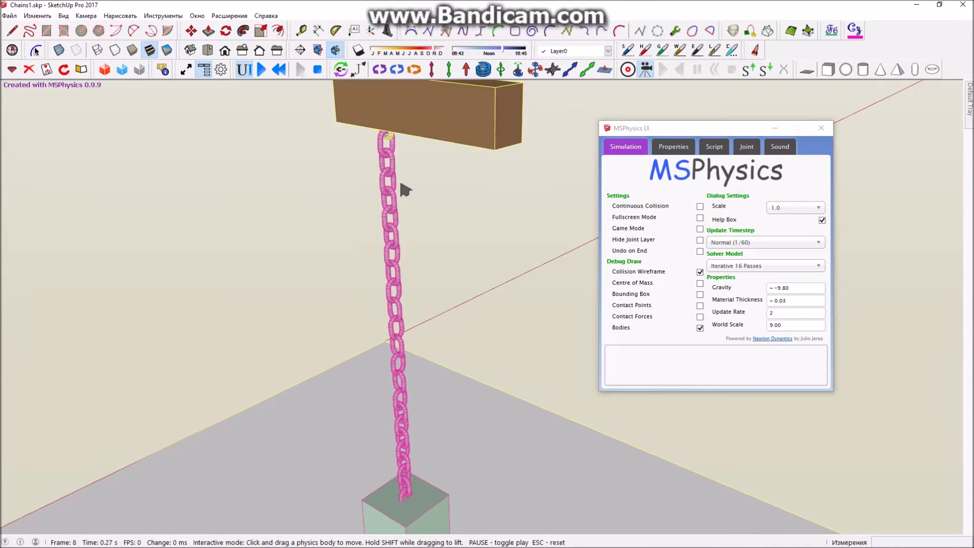
{"action": "left_click", "coordinate": [262, 72]}
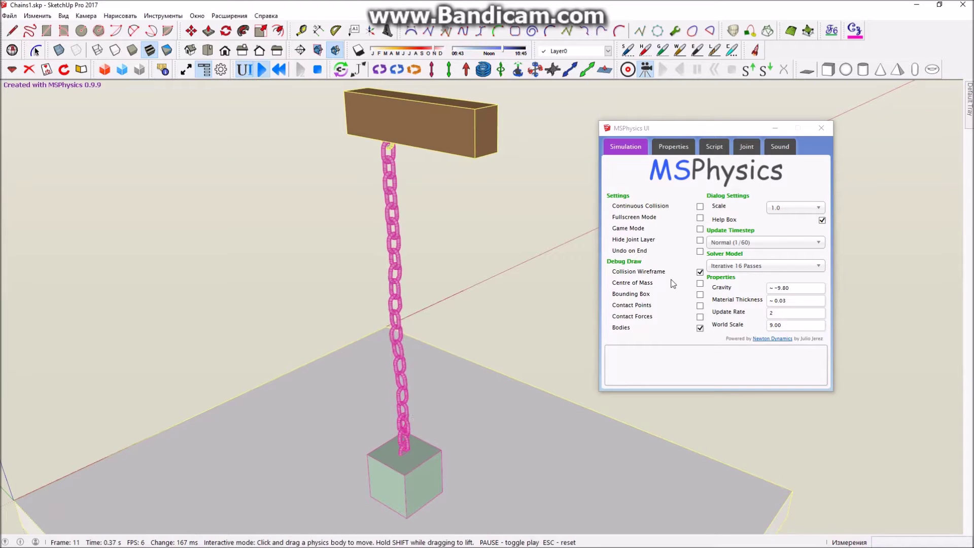
{"action": "left_click", "coordinate": [700, 272]}
{"action": "scroll", "coordinate": [444, 287], "scroll_direction": "down", "scroll_amount": 3}
{"action": "middle_click_drag", "start_coordinate": [444, 288], "coordinate": [445, 230]}
{"action": "left_click", "coordinate": [283, 72]}
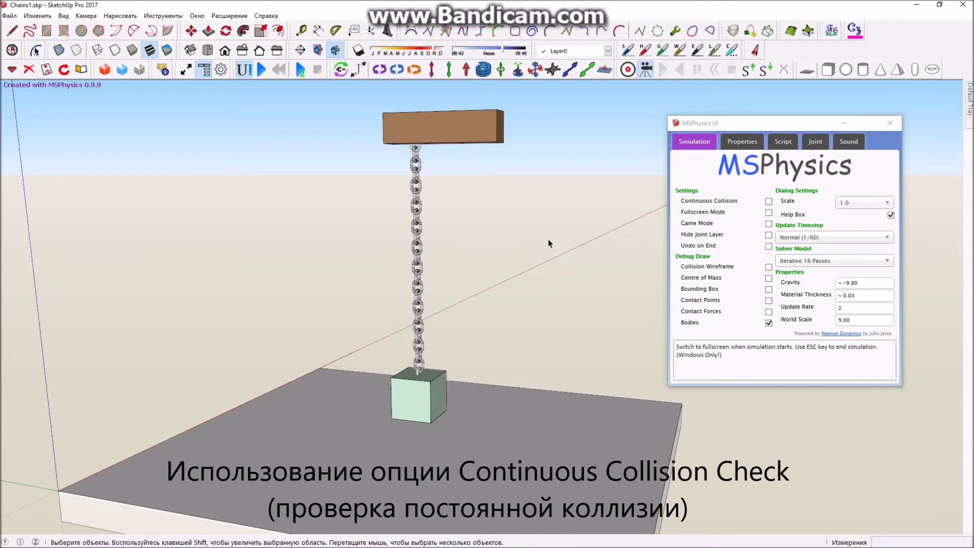
Enable Continuous Collision, run the simulation to test the hanging chain, and reset it
{"action": "left_click", "coordinate": [710, 203]}
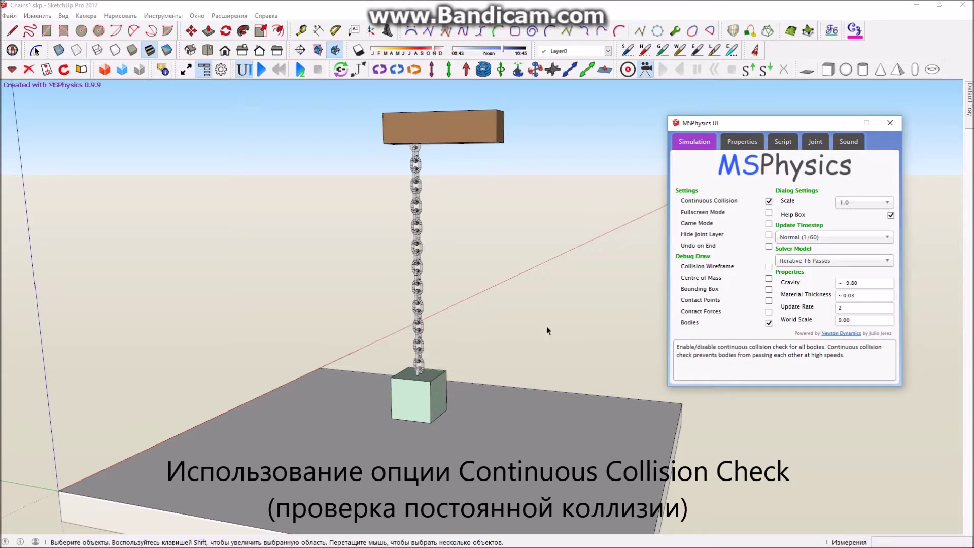
{"action": "middle_click_drag", "start_coordinate": [565, 373], "coordinate": [453, 324]}
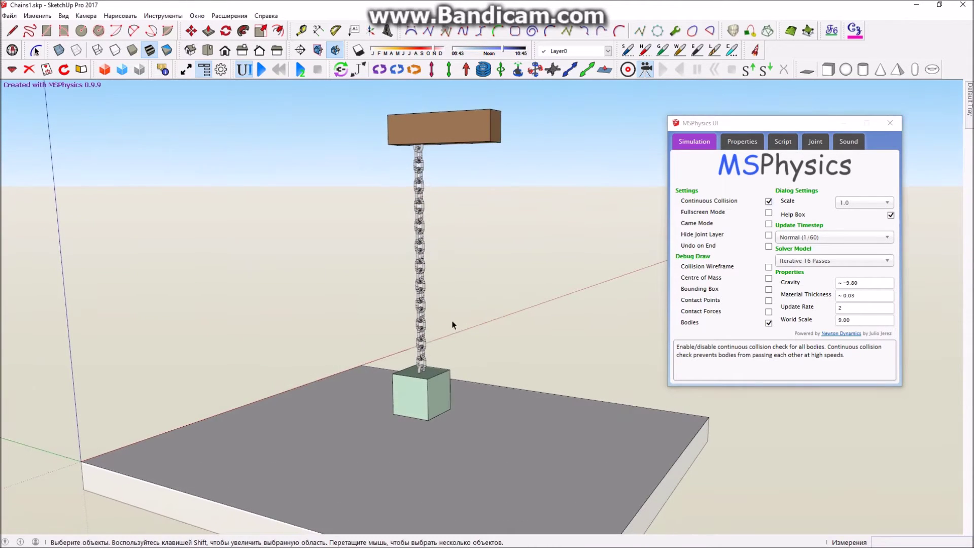
{"action": "left_click", "coordinate": [262, 70]}
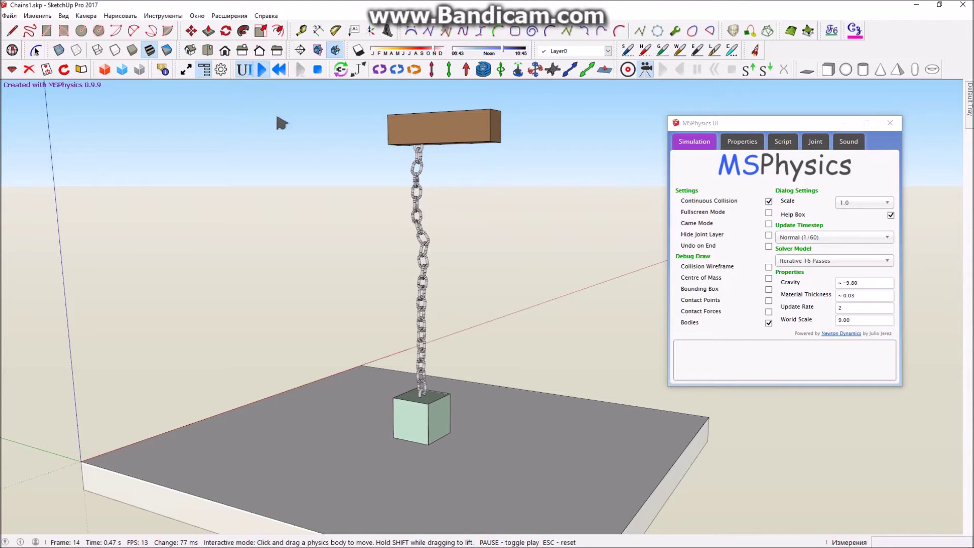
{"action": "middle_click_drag", "start_coordinate": [381, 324], "coordinate": [563, 426]}
{"action": "left_click", "coordinate": [279, 70]}
Set the solver model to Iterative 64 Passes, test the chain by running the simulation, and reset it
{"action": "middle_click_drag", "start_coordinate": [383, 315], "coordinate": [534, 285]}
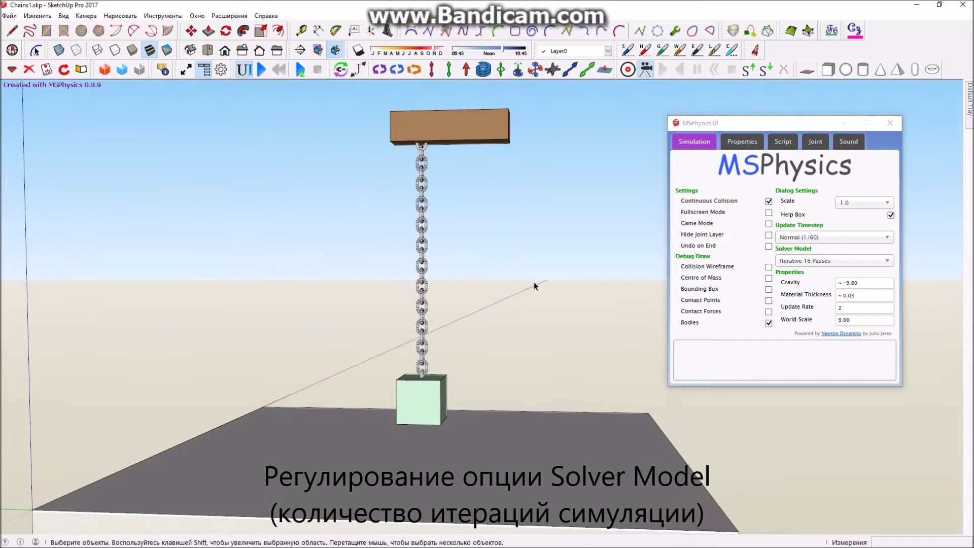
{"action": "left_click", "coordinate": [830, 261]}
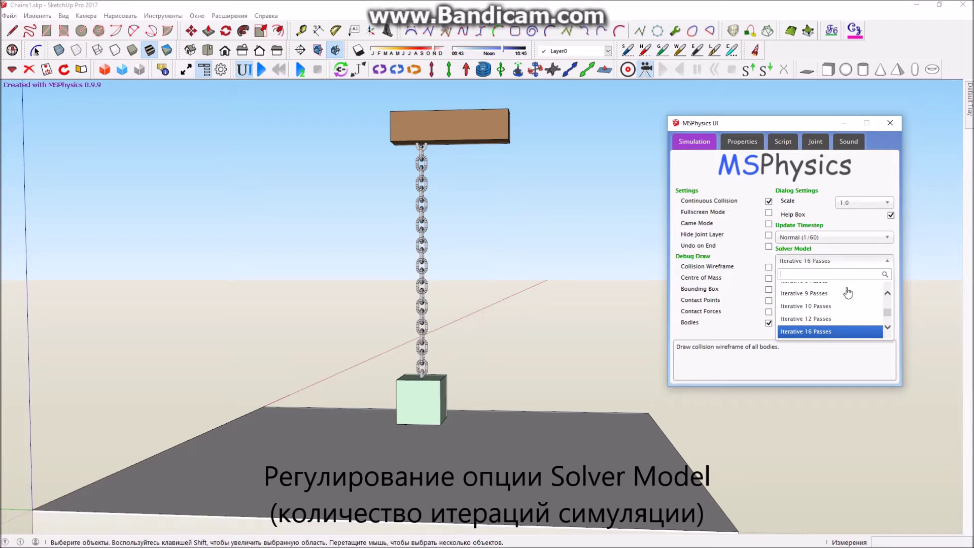
{"action": "left_click", "coordinate": [822, 332]}
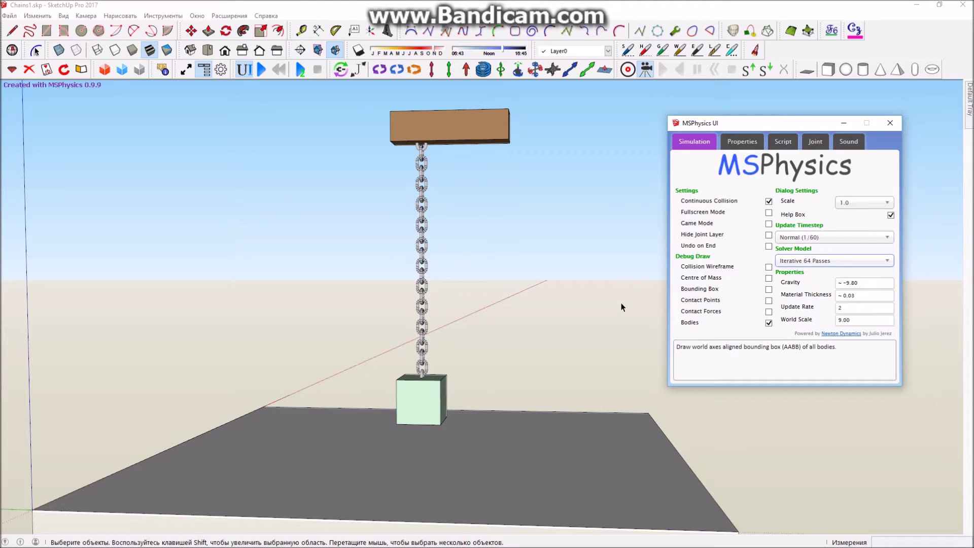
{"action": "middle_click_drag", "start_coordinate": [605, 310], "coordinate": [280, 124]}
{"action": "left_click", "coordinate": [262, 71]}
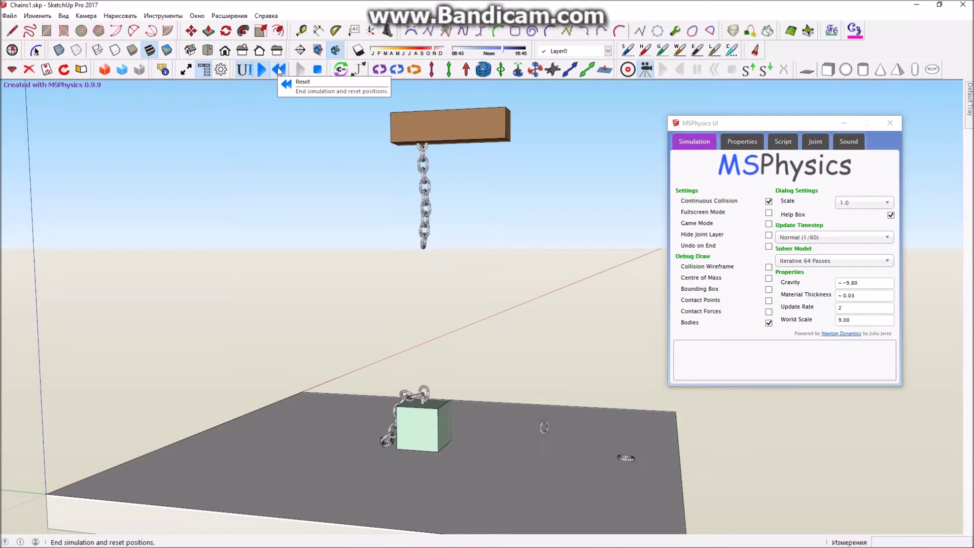
{"action": "left_click", "coordinate": [280, 71]}
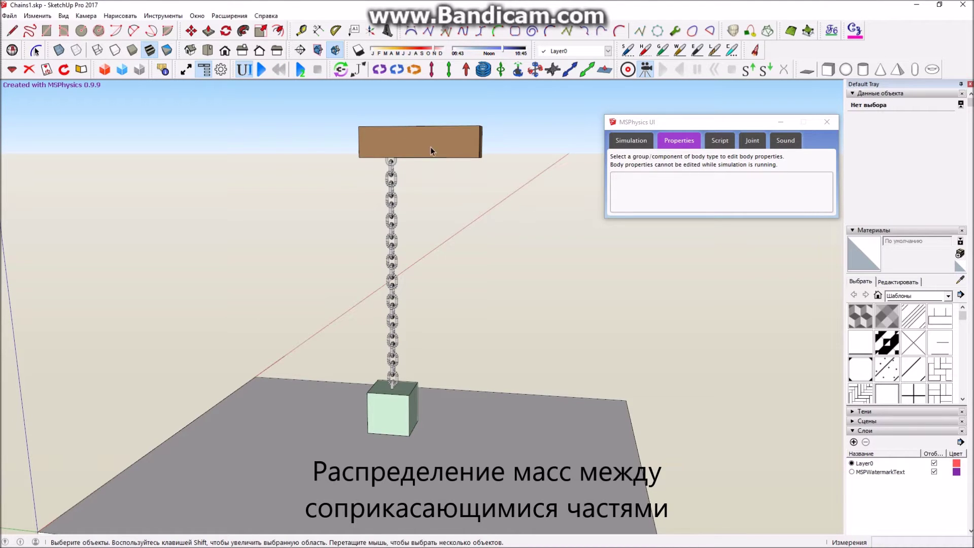
Examine the MSPhysics body properties of an upper chain link and of the suspended cube
{"action": "scroll", "coordinate": [428, 149], "scroll_direction": "up", "scroll_amount": 2}
{"action": "left_click", "coordinate": [397, 189]}
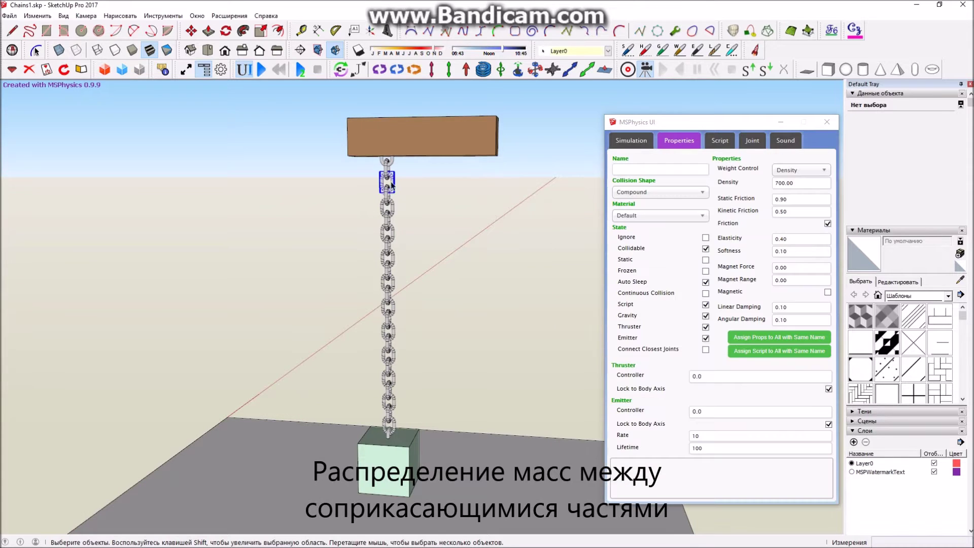
{"action": "scroll", "coordinate": [397, 209], "scroll_direction": "down", "scroll_amount": 2}
{"action": "scroll", "coordinate": [385, 370], "scroll_direction": "up", "scroll_amount": 2}
{"action": "left_click", "coordinate": [387, 365]}
{"action": "scroll", "coordinate": [387, 363], "scroll_direction": "down", "scroll_amount": 4}
{"action": "middle_click_drag", "start_coordinate": [386, 361], "coordinate": [393, 261]}
{"action": "middle_click_drag", "start_coordinate": [450, 94], "coordinate": [467, 378]}
{"action": "scroll", "coordinate": [419, 238], "scroll_direction": "down", "scroll_amount": 2}
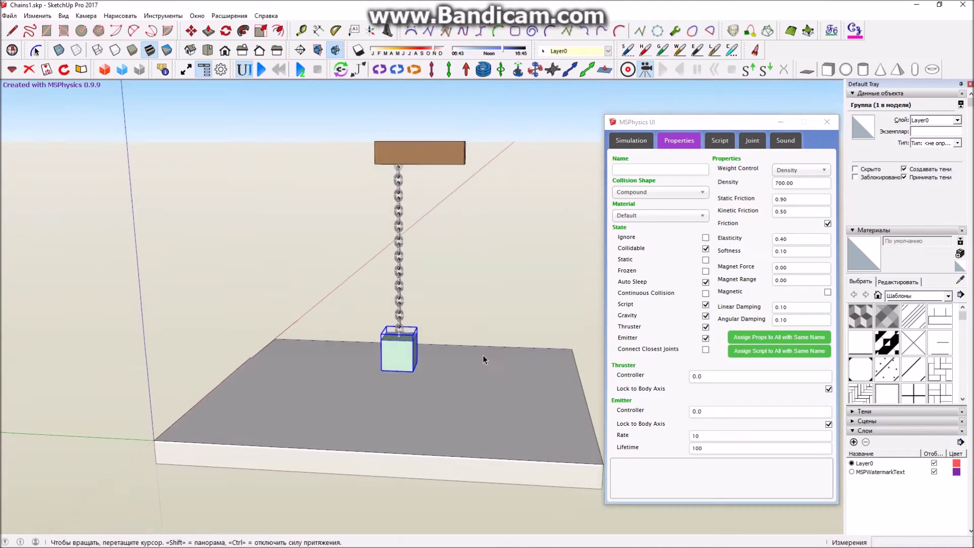
{"action": "scroll", "coordinate": [430, 202], "scroll_direction": "up", "scroll_amount": 2}
{"action": "middle_click_drag", "start_coordinate": [442, 240], "coordinate": [393, 230]}
{"action": "scroll", "coordinate": [392, 159], "scroll_direction": "up", "scroll_amount": 2}
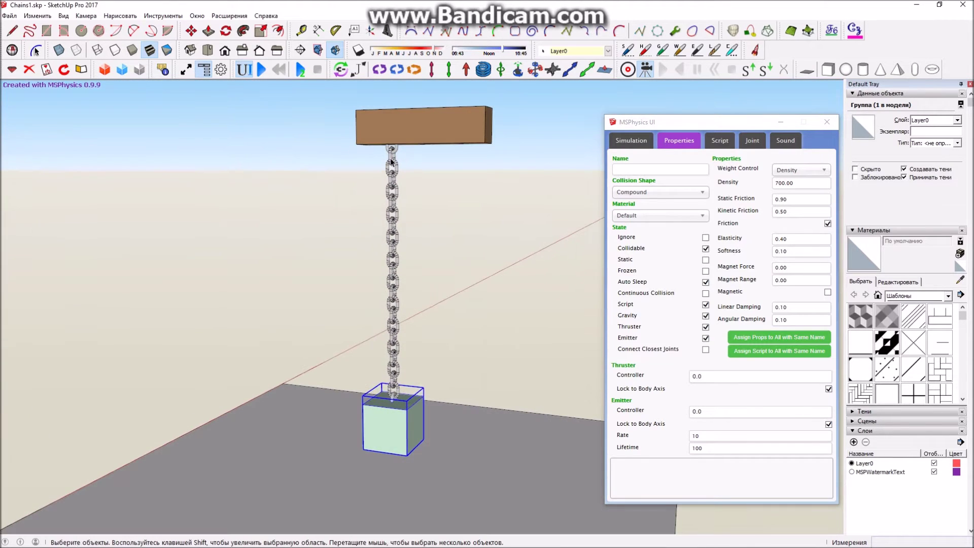
Switch the weight control of the link just below the beam from Density to Mass and edit its mass
{"action": "left_click", "coordinate": [391, 165]}
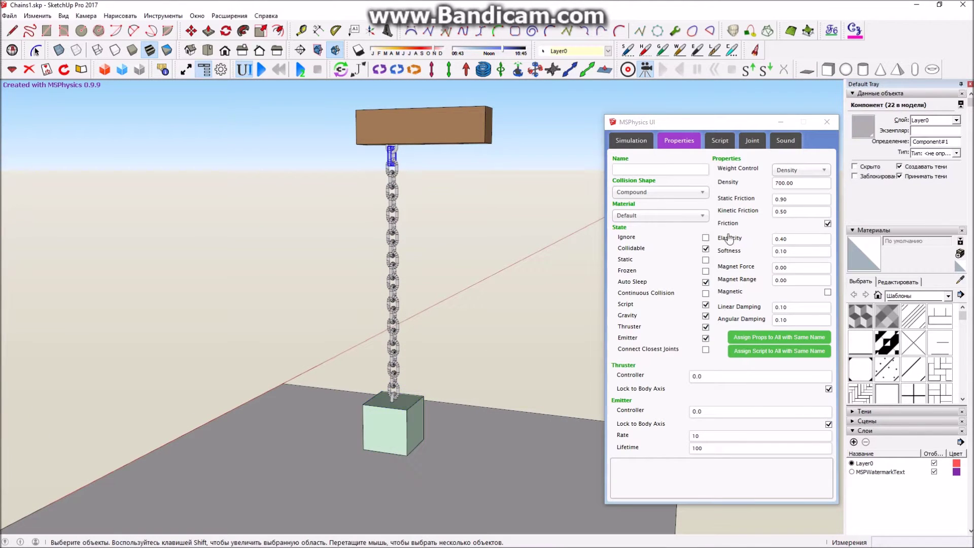
{"action": "left_click", "coordinate": [797, 171]}
{"action": "left_click", "coordinate": [800, 193]}
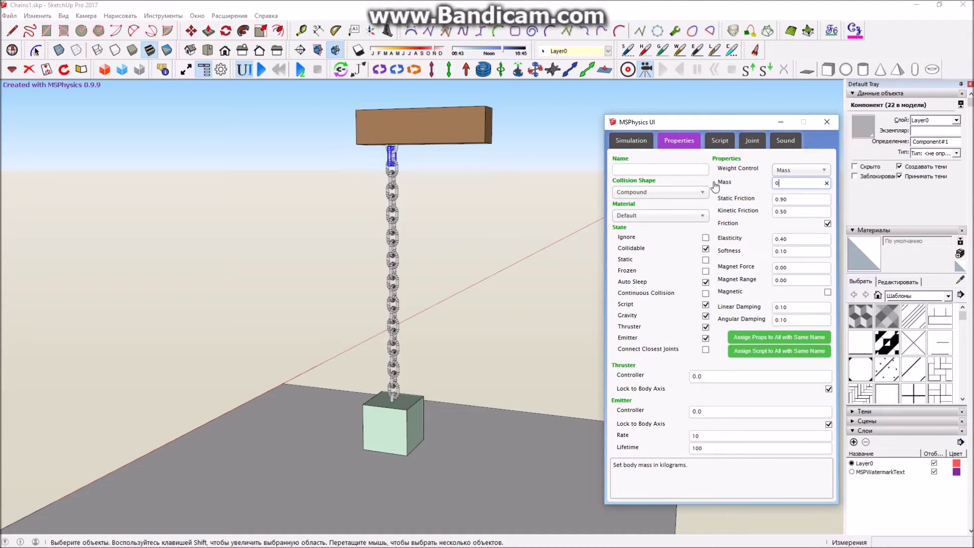
Check the weight properties of several other links further down the chain
{"action": "middle_click_drag", "start_coordinate": [365, 209], "coordinate": [380, 190]}
{"action": "scroll", "coordinate": [399, 177], "scroll_direction": "up", "scroll_amount": 1}
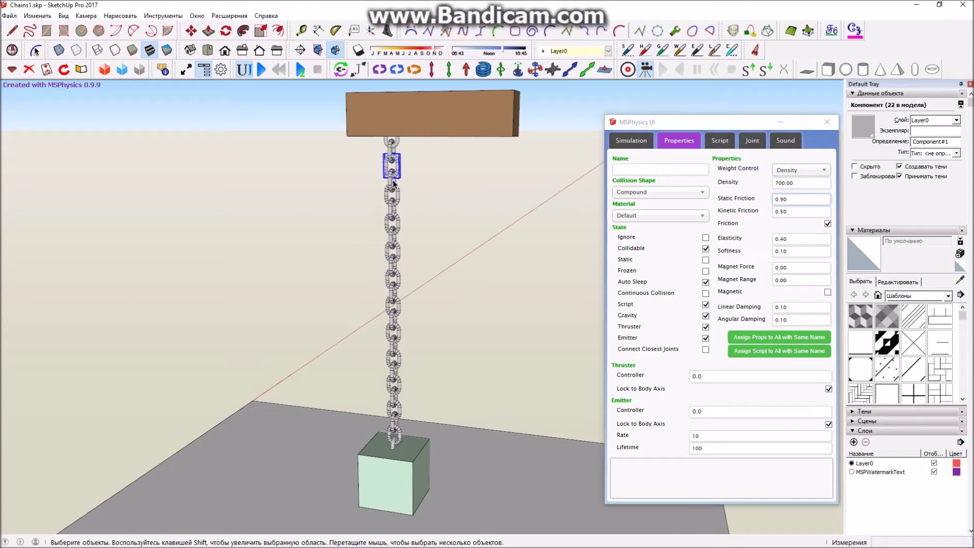
{"action": "scroll", "coordinate": [398, 218], "scroll_direction": "down", "scroll_amount": 3}
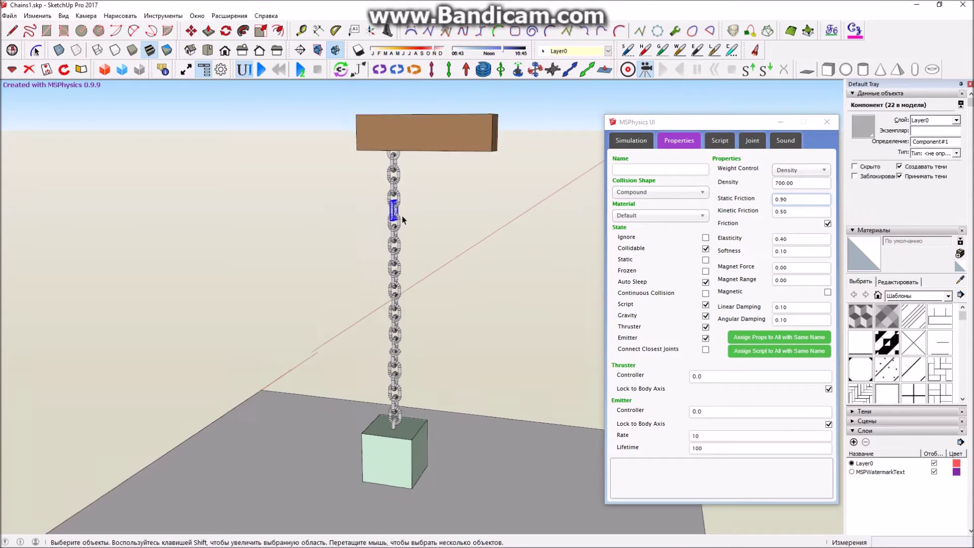
{"action": "left_click", "coordinate": [396, 229]}
{"action": "middle_click_drag", "start_coordinate": [396, 229], "coordinate": [394, 196]}
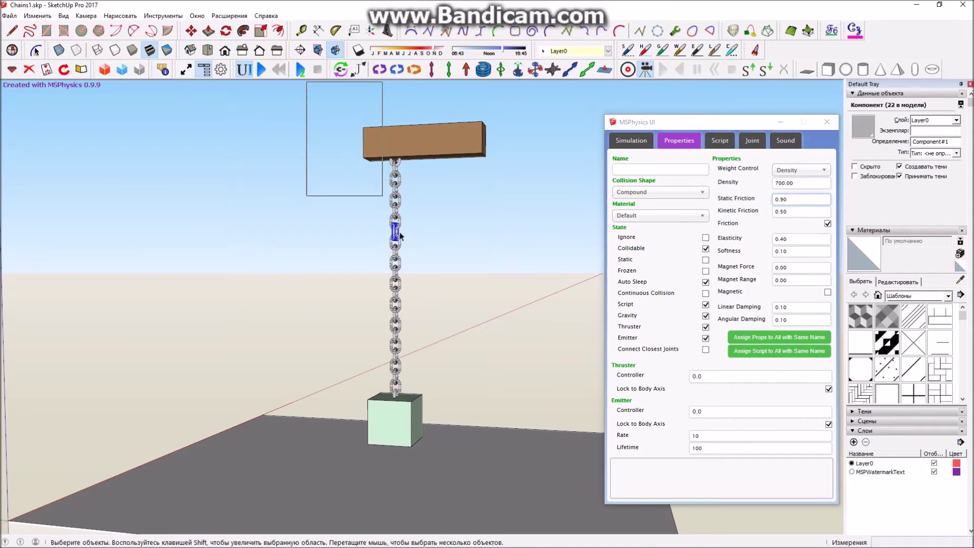
Name all 22 chain link instances "chain" and select a single link to check its name
{"action": "left_click", "coordinate": [456, 411]}
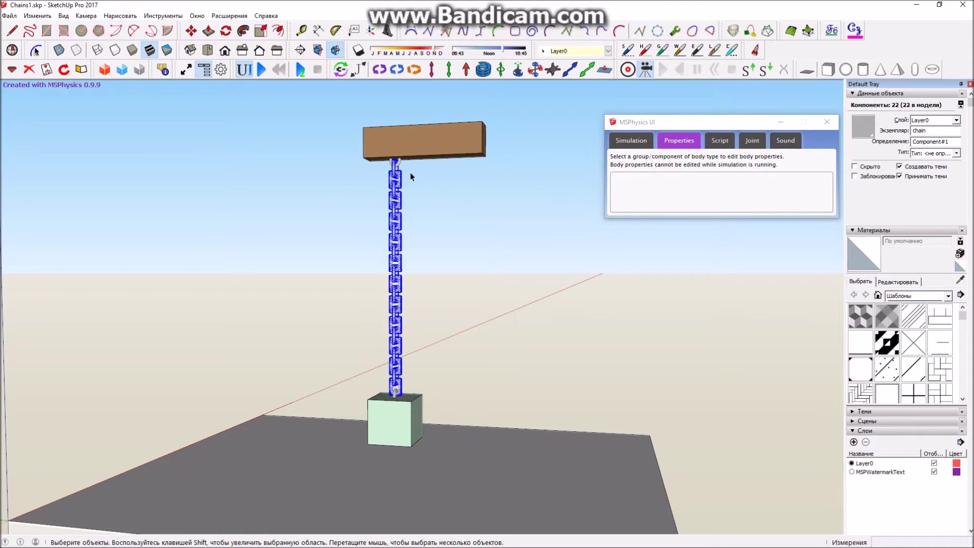
{"action": "left_click", "coordinate": [402, 181]}
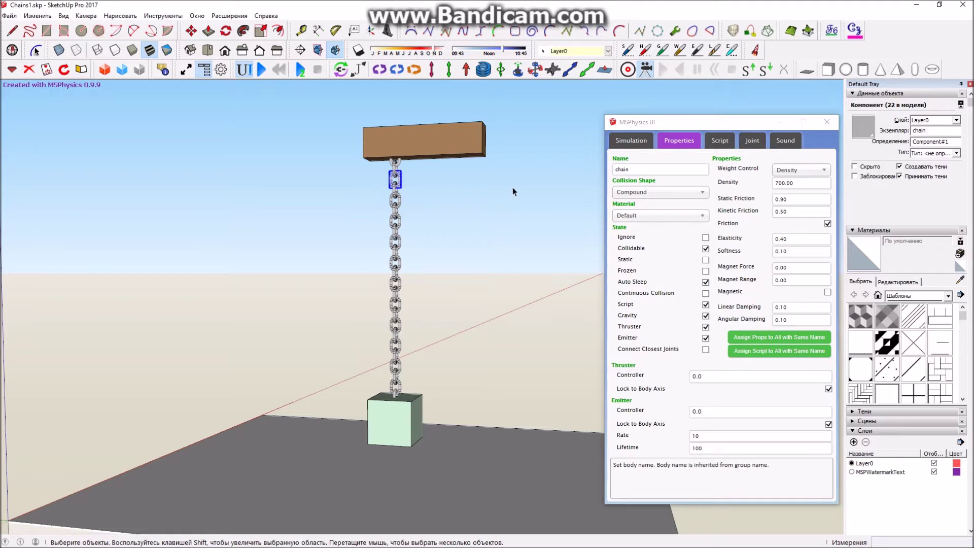
{"action": "middle_click_drag", "start_coordinate": [513, 188], "coordinate": [492, 274]}
{"action": "scroll", "coordinate": [395, 177], "scroll_direction": "up", "scroll_amount": 3}
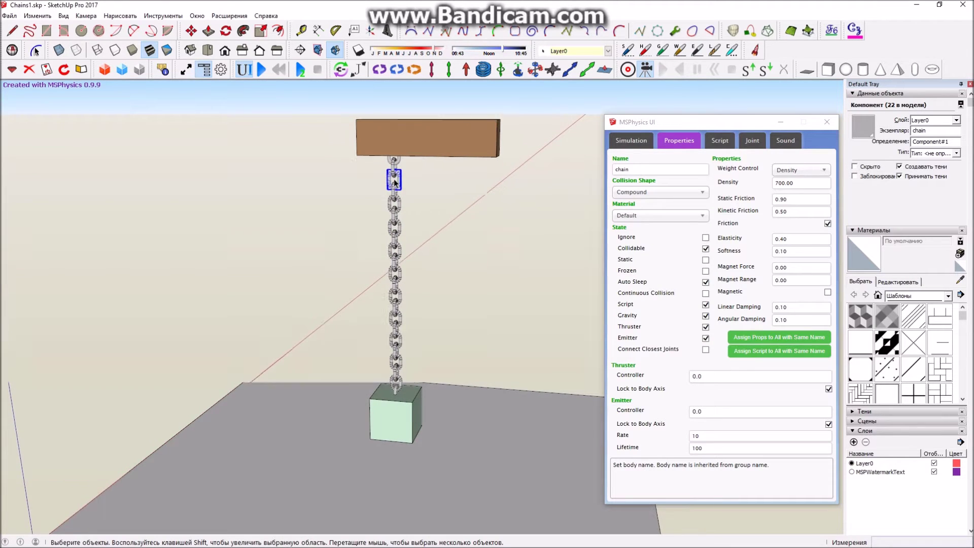
Set the upper link's mass to 0.10 kg, assign its properties to all bodies with the same name, and check another link
{"action": "middle_click_drag", "start_coordinate": [395, 183], "coordinate": [393, 173]}
{"action": "left_click", "coordinate": [392, 166]}
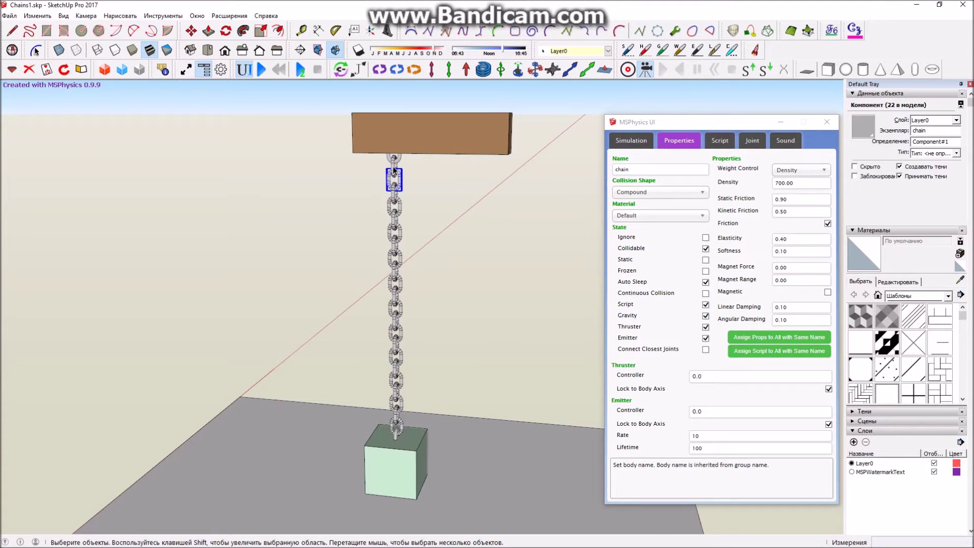
{"action": "left_click", "coordinate": [807, 182]}
{"action": "key", "text": "BackSpace"}
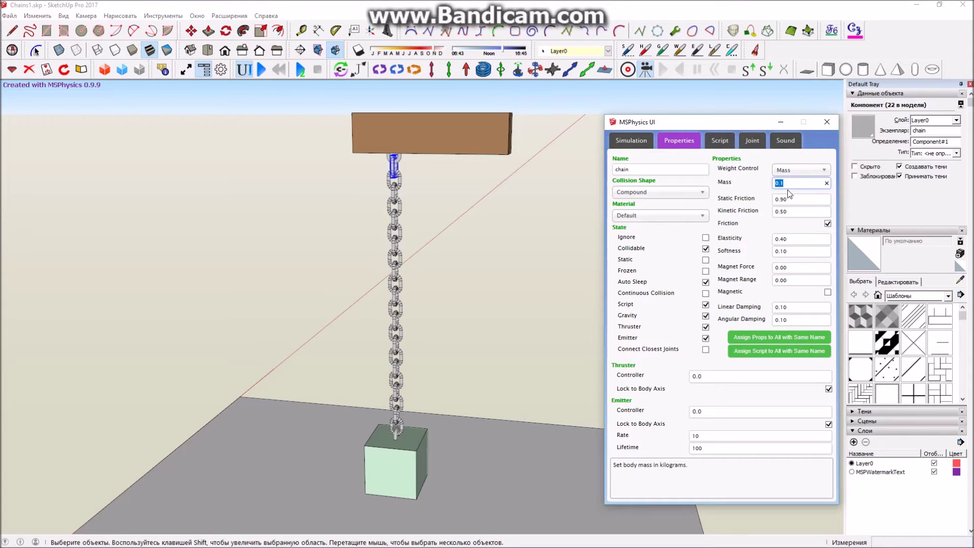
{"action": "left_click", "coordinate": [803, 375]}
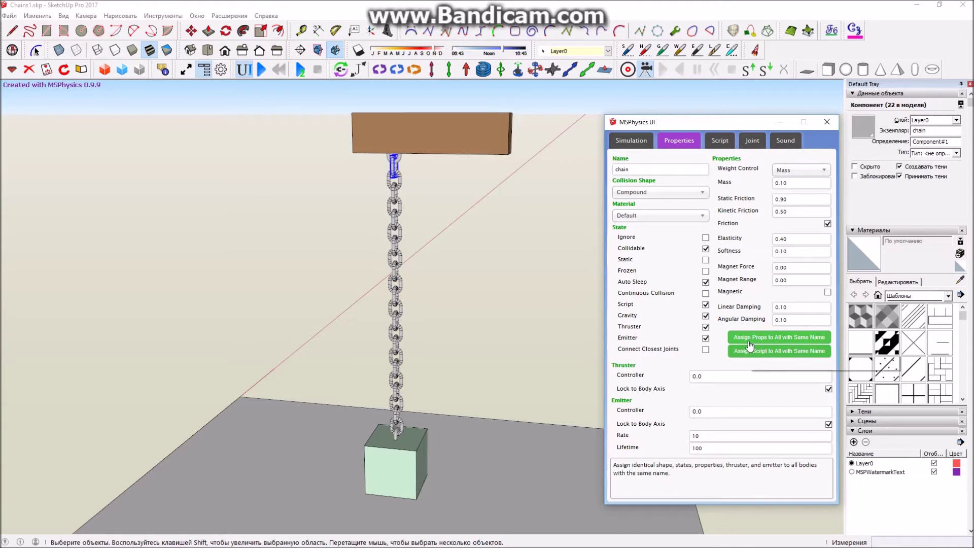
{"action": "left_click", "coordinate": [797, 338]}
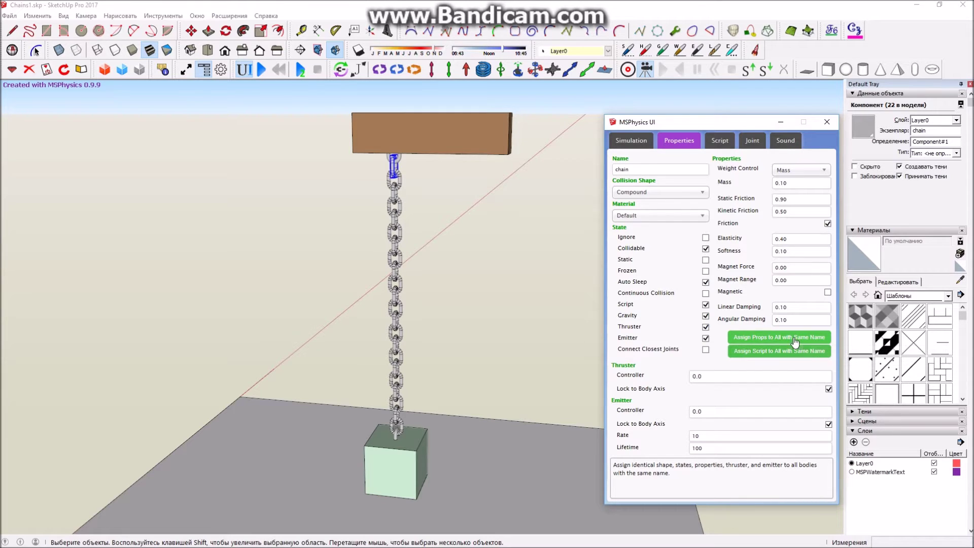
{"action": "left_click", "coordinate": [395, 247]}
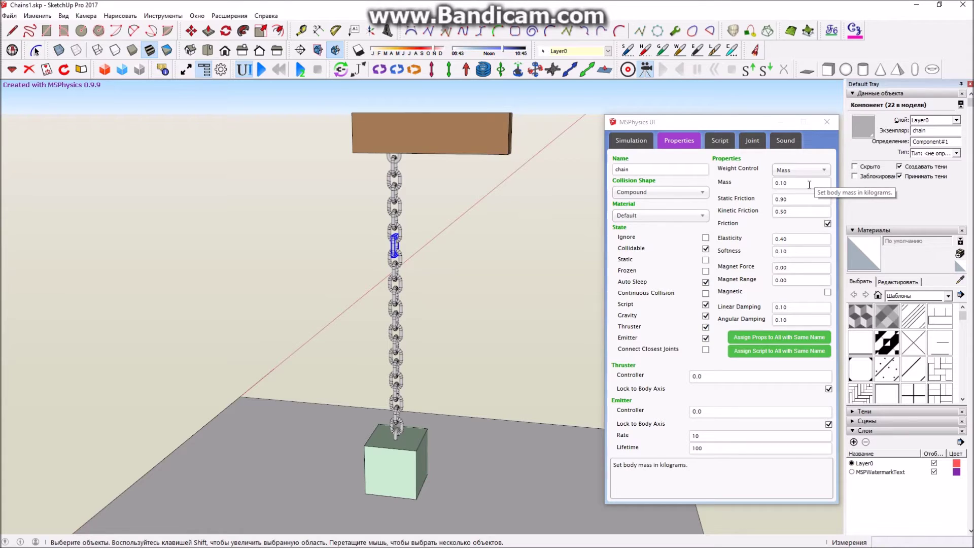
Switch the suspended cube's weight control to Mass, set its mass to 5 kg, and run the simulation
{"action": "middle_click_drag", "start_coordinate": [474, 252], "coordinate": [410, 380]}
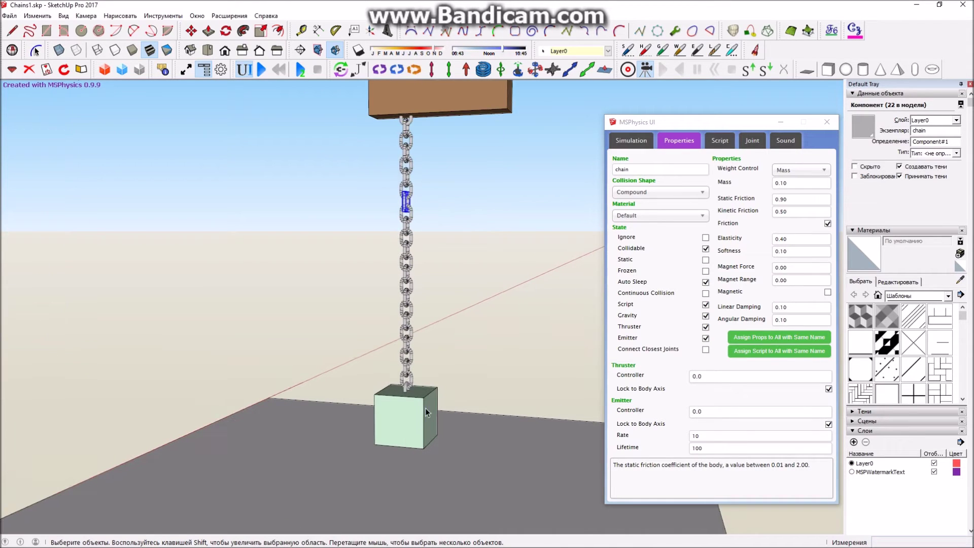
{"action": "left_click", "coordinate": [812, 174]}
{"action": "left_click", "coordinate": [809, 196]}
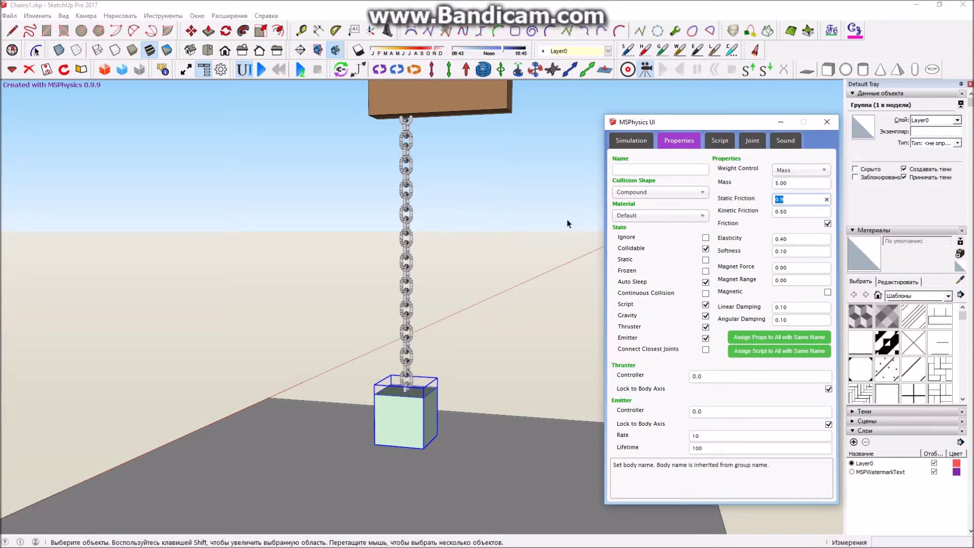
{"action": "left_click", "coordinate": [263, 69]}
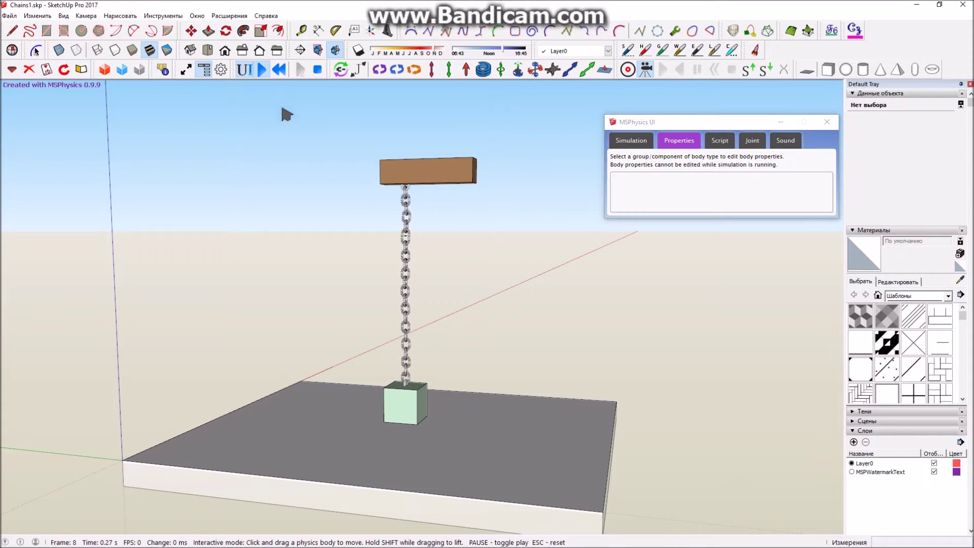
{"action": "middle_click_drag", "start_coordinate": [426, 289], "coordinate": [495, 292]}
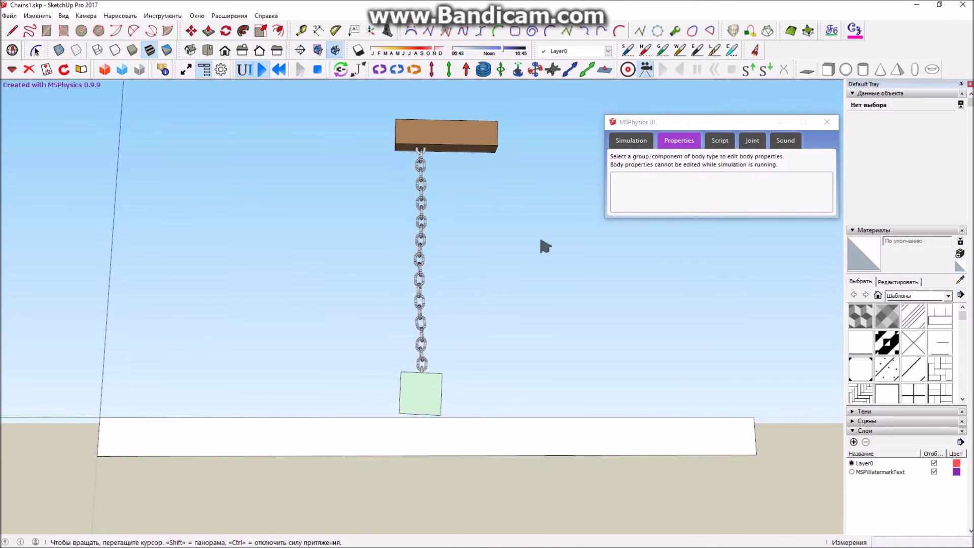
Set the update rate to 1 and the solver model to Iterative 48 Passes while the simulation runs
{"action": "left_click", "coordinate": [628, 144]}
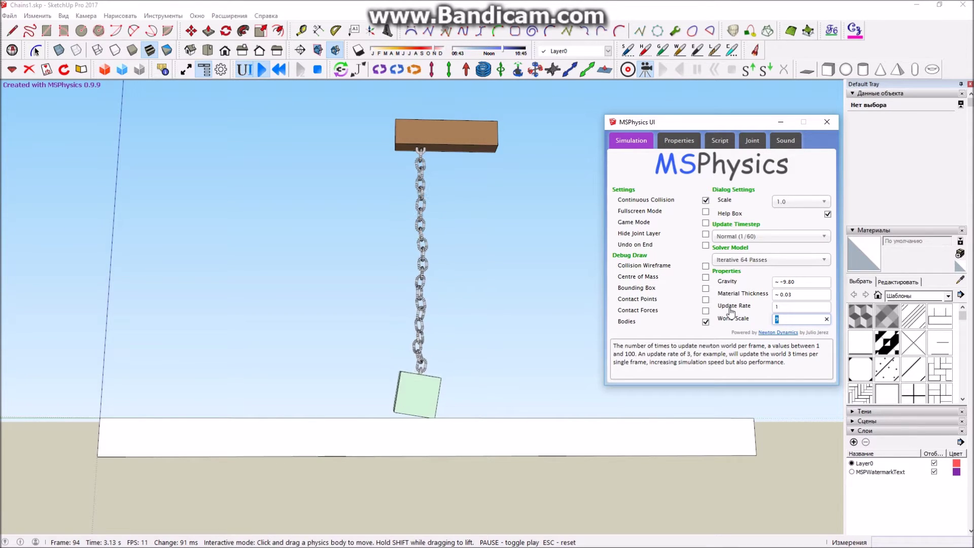
{"action": "left_click", "coordinate": [755, 263]}
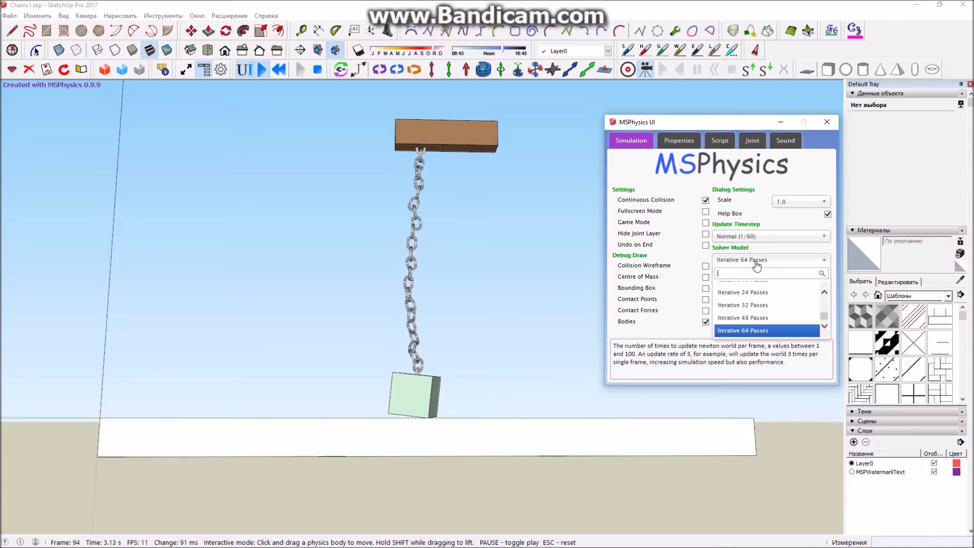
{"action": "left_click", "coordinate": [759, 317]}
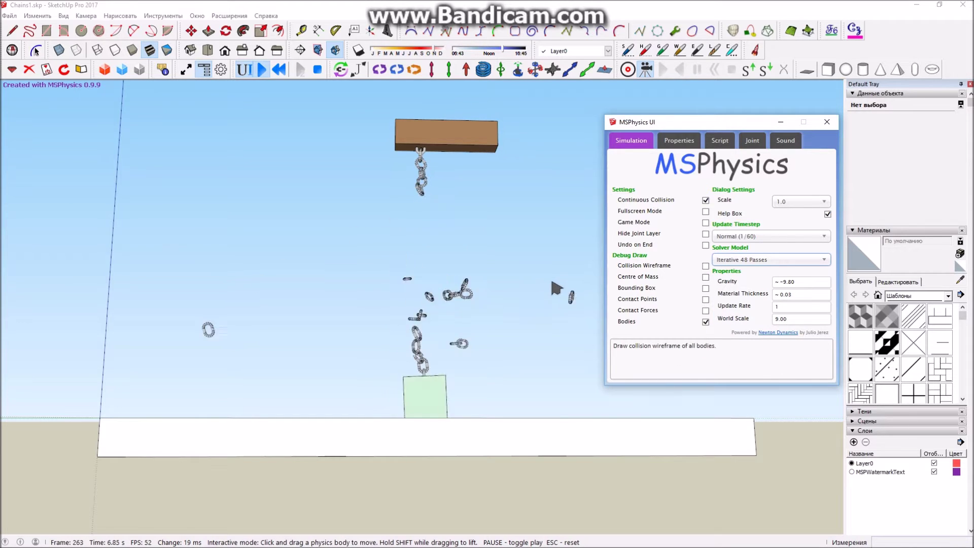
{"action": "middle_click_drag", "start_coordinate": [550, 275], "coordinate": [471, 375]}
{"action": "middle_click_drag", "start_coordinate": [550, 309], "coordinate": [708, 258]}
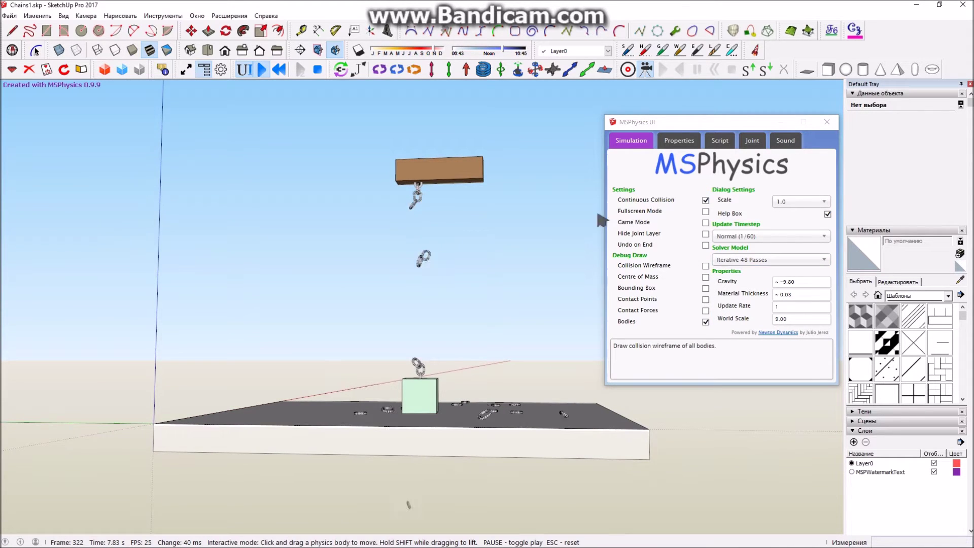
Set the solver model to Iterative 64 Passes and reset the running simulation
{"action": "left_click", "coordinate": [770, 260]}
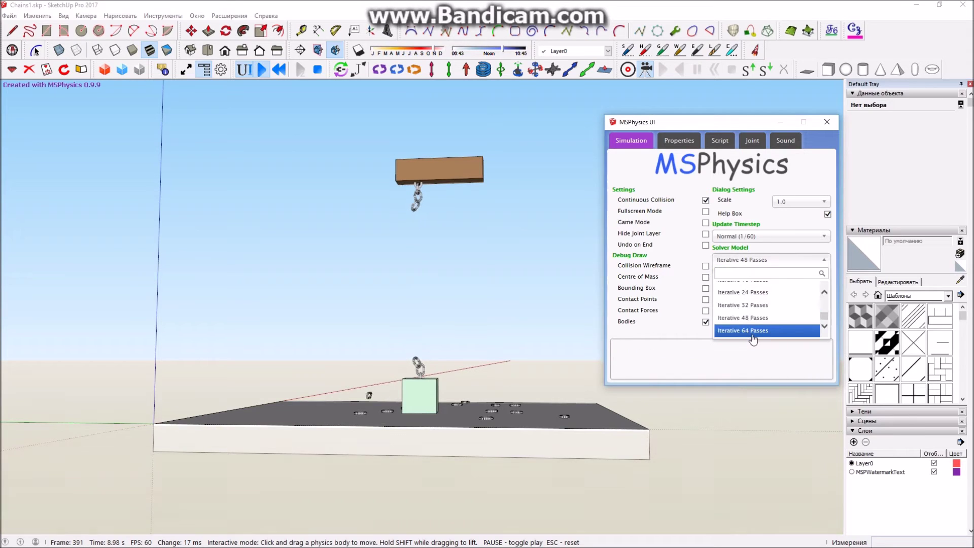
{"action": "left_click", "coordinate": [751, 334]}
{"action": "middle_click_drag", "start_coordinate": [413, 190], "coordinate": [406, 200]}
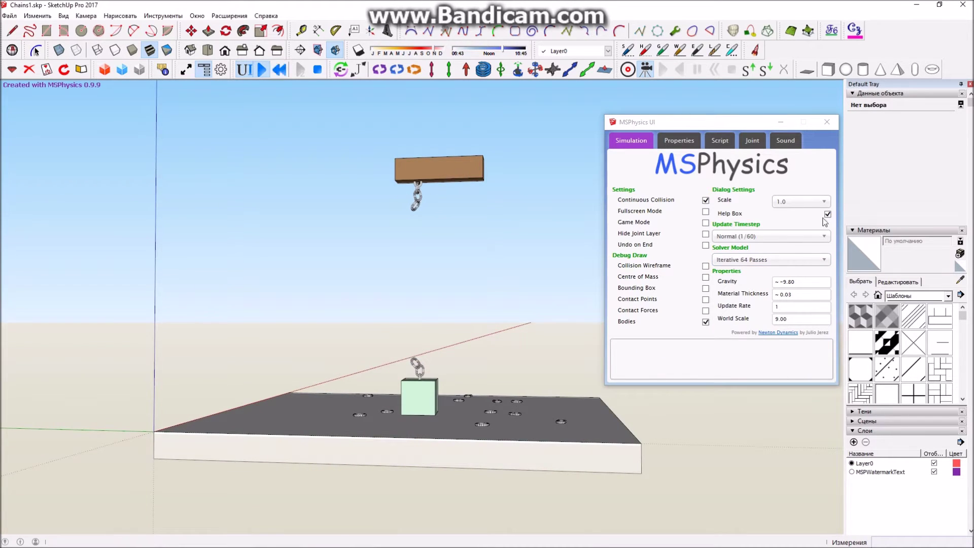
{"action": "left_click", "coordinate": [274, 65]}
{"action": "left_click", "coordinate": [720, 258]}
{"action": "left_click", "coordinate": [795, 237]}
{"action": "left_click", "coordinate": [766, 229]}
Run the simulation and pull the suspended cube around to test how the chain holds
{"action": "middle_click_drag", "start_coordinate": [508, 279], "coordinate": [520, 257]}
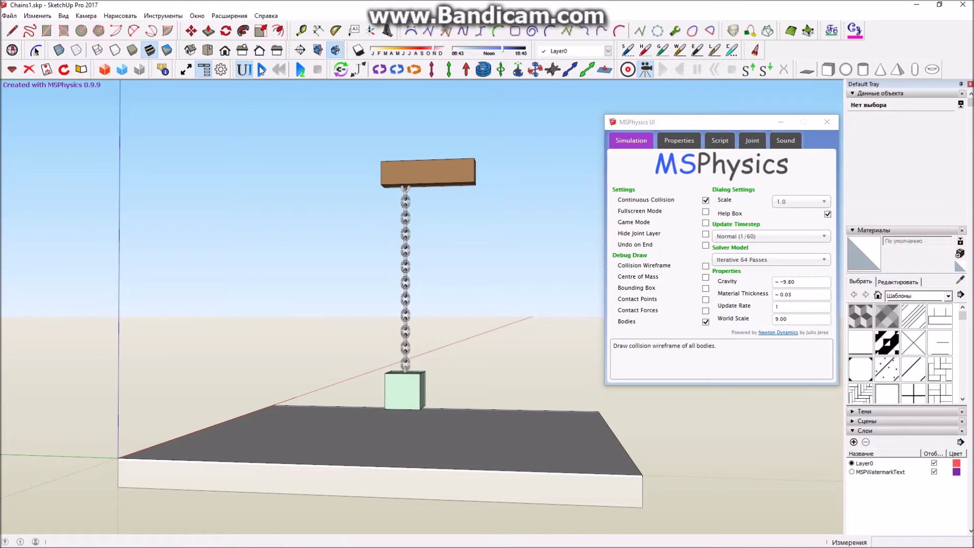
{"action": "left_click", "coordinate": [261, 70]}
{"action": "middle_click_drag", "start_coordinate": [457, 348], "coordinate": [437, 299]}
{"action": "middle_click_drag", "start_coordinate": [480, 374], "coordinate": [372, 435]}
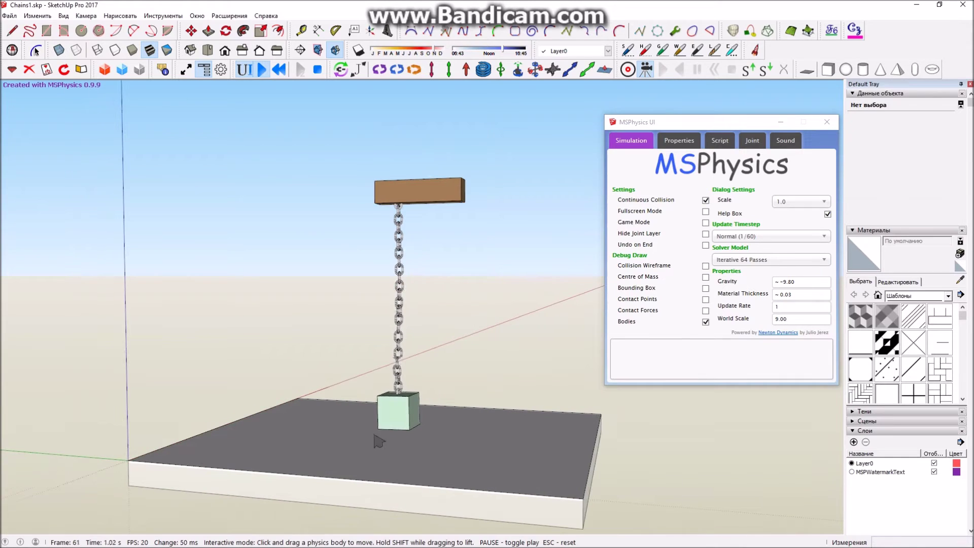
{"action": "left_click_drag", "start_coordinate": [391, 423], "coordinate": [461, 431]}
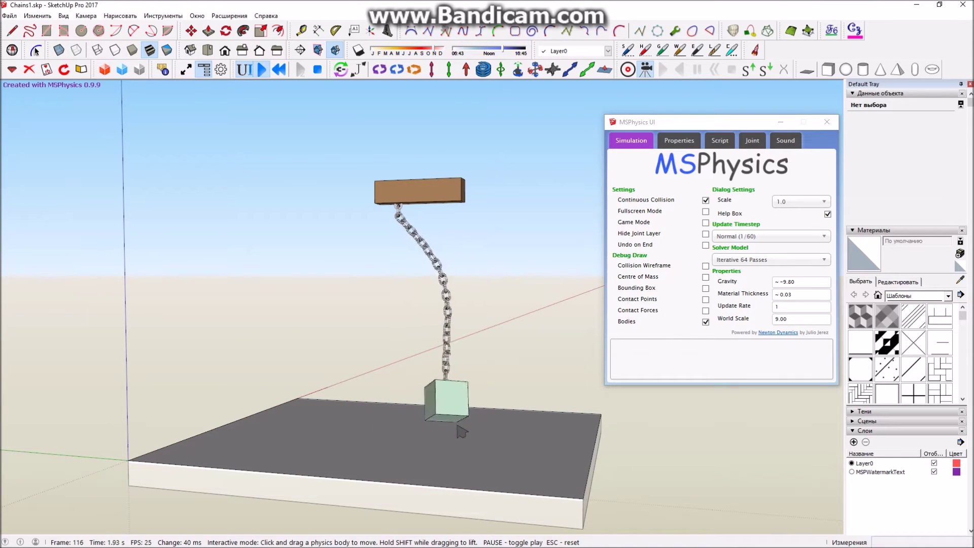
{"action": "middle_click_drag", "start_coordinate": [441, 409], "coordinate": [484, 408]}
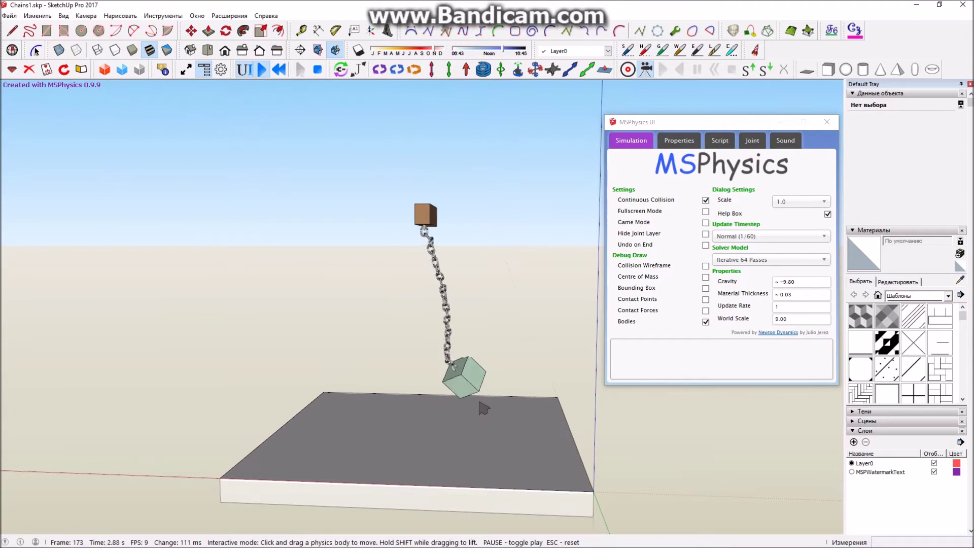
{"action": "middle_click_drag", "start_coordinate": [243, 419], "coordinate": [331, 457]}
{"action": "left_click_drag", "start_coordinate": [373, 429], "coordinate": [355, 376]}
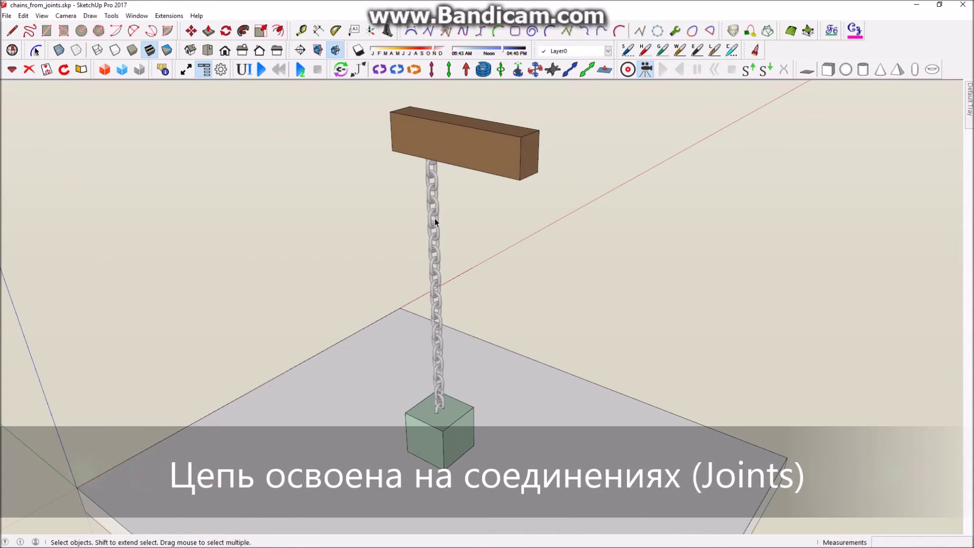
Examine the interlocking links of the hanging chain in the chains_from_joints.skp model
{"action": "middle_click_drag", "start_coordinate": [435, 219], "coordinate": [492, 236]}
{"action": "scroll", "coordinate": [597, 169], "scroll_direction": "down", "scroll_amount": 2}
{"action": "scroll", "coordinate": [492, 241], "scroll_direction": "up", "scroll_amount": 3}
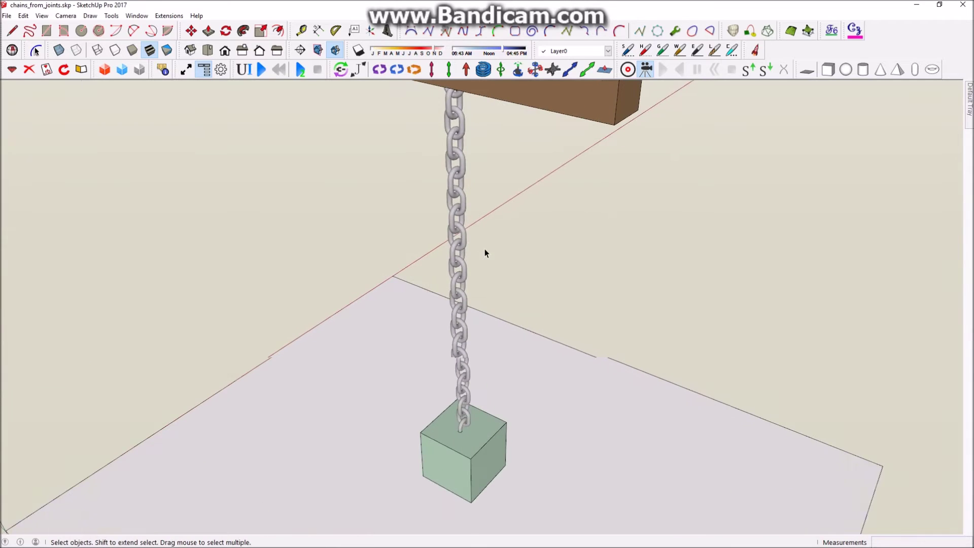
{"action": "triple_click", "coordinate": [466, 237]}
{"action": "middle_click_drag", "start_coordinate": [430, 311], "coordinate": [439, 267]}
{"action": "left_click", "coordinate": [568, 215]}
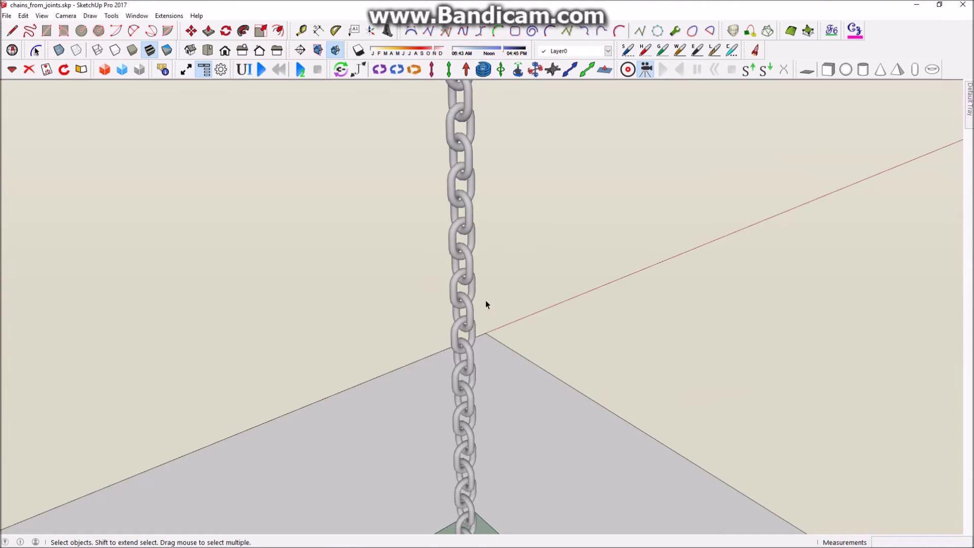
{"action": "middle_click_drag", "start_coordinate": [486, 300], "coordinate": [425, 299]}
Open the beam group with its attached half link for editing
{"action": "left_click", "coordinate": [518, 71]}
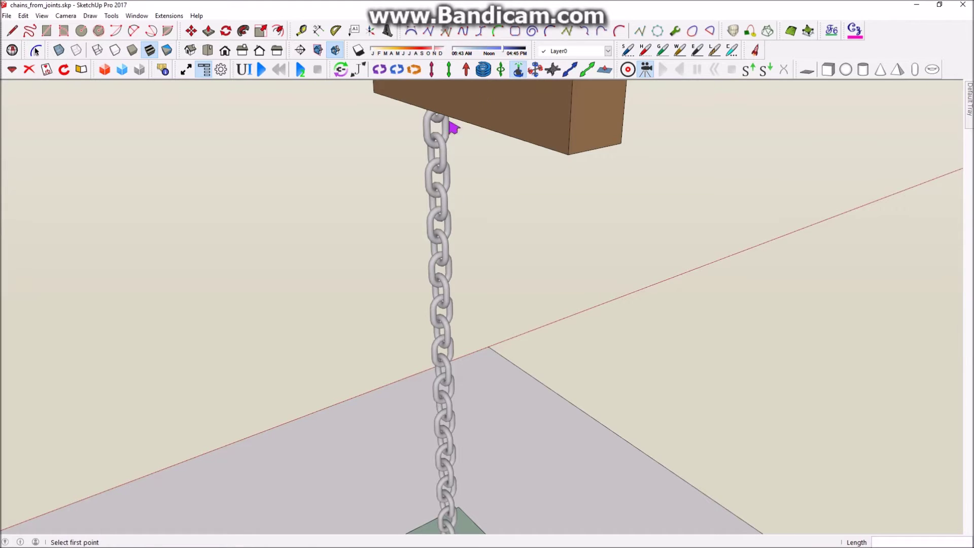
{"action": "scroll", "coordinate": [436, 266], "scroll_direction": "up", "scroll_amount": 4}
{"action": "scroll", "coordinate": [452, 330], "scroll_direction": "down", "scroll_amount": 3}
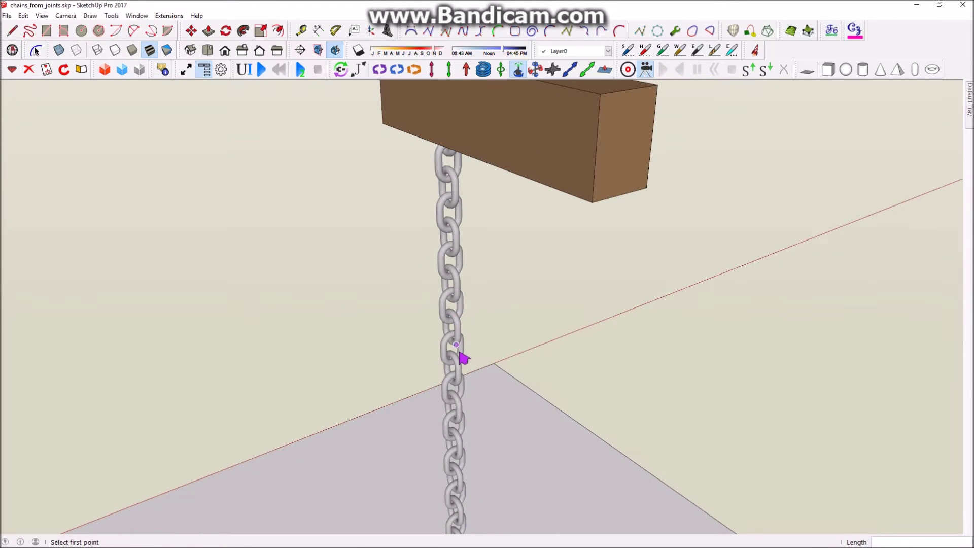
{"action": "left_click", "coordinate": [520, 72]}
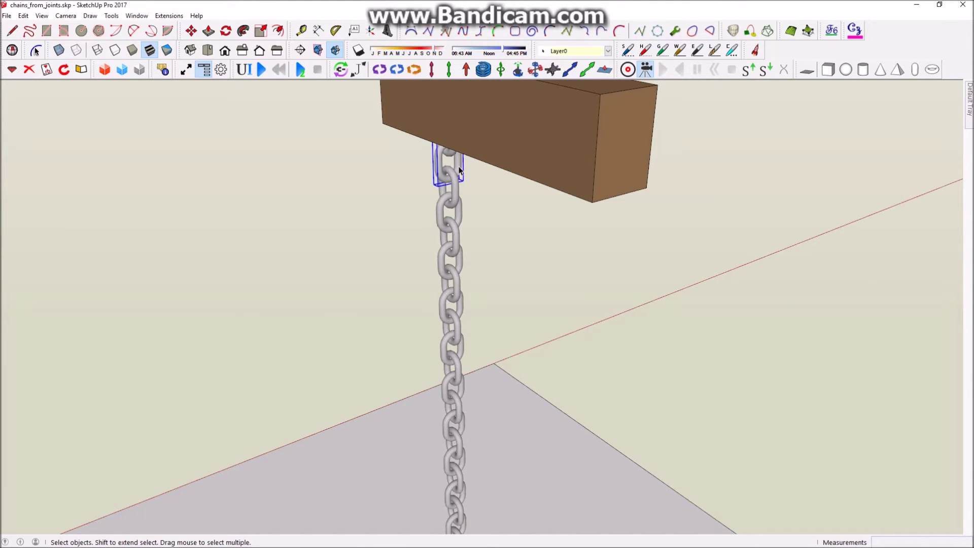
{"action": "scroll", "coordinate": [470, 211], "scroll_direction": "up", "scroll_amount": 4}
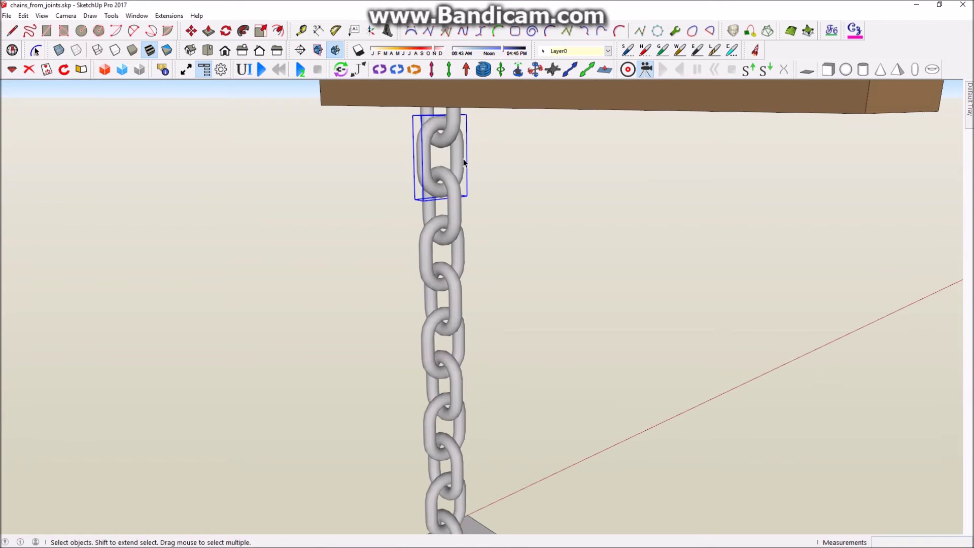
{"action": "double_click", "coordinate": [461, 161]}
{"action": "middle_click_drag", "start_coordinate": [452, 133], "coordinate": [446, 177]}
{"action": "scroll", "coordinate": [441, 90], "scroll_direction": "up", "scroll_amount": 4}
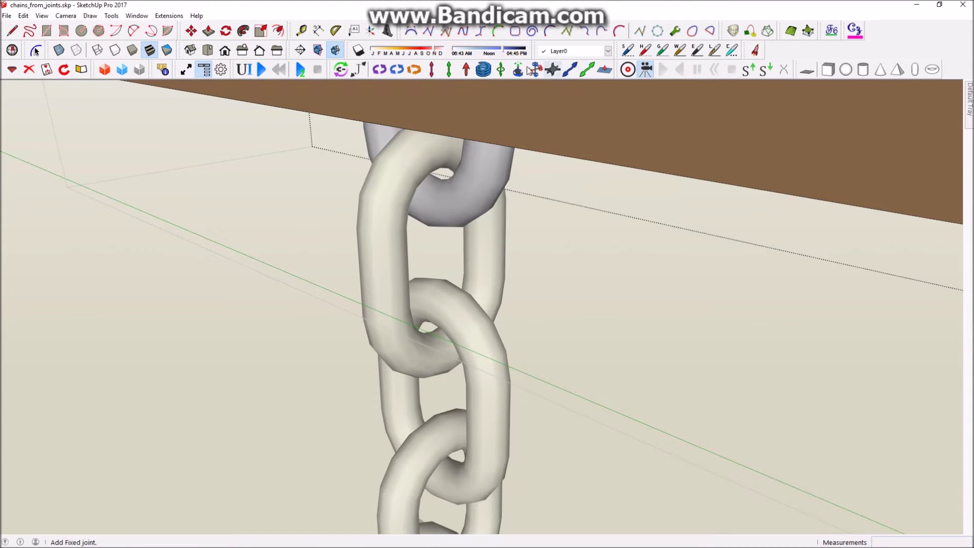
Place an upward-pointing ball and socket joint inside the beam group, where the half link meets the first full link
{"action": "left_click", "coordinate": [513, 71]}
{"action": "scroll", "coordinate": [452, 181], "scroll_direction": "up", "scroll_amount": 3}
{"action": "scroll", "coordinate": [449, 181], "scroll_direction": "down", "scroll_amount": 8}
{"action": "middle_click_drag", "start_coordinate": [450, 250], "coordinate": [483, 250]}
{"action": "scroll", "coordinate": [448, 269], "scroll_direction": "up", "scroll_amount": 7}
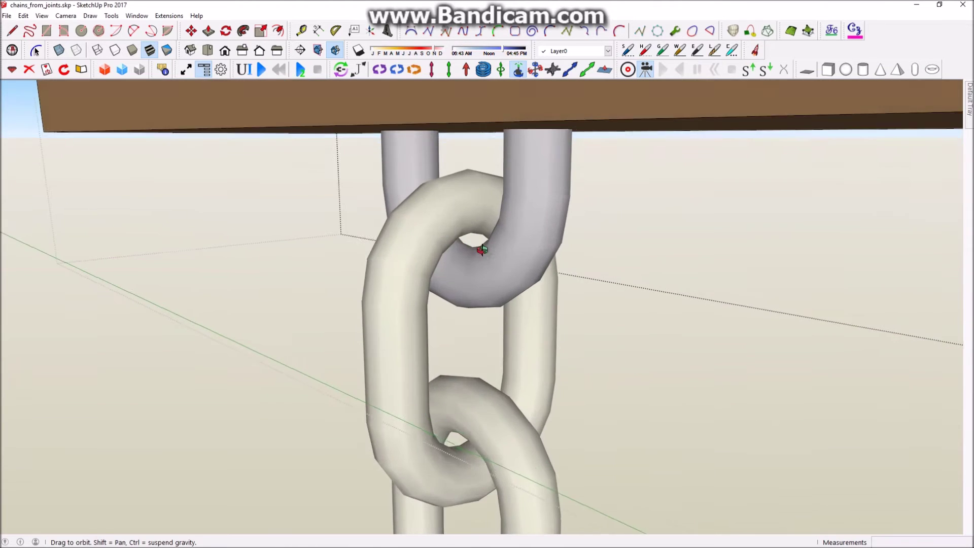
{"action": "scroll", "coordinate": [481, 250], "scroll_direction": "up", "scroll_amount": 10}
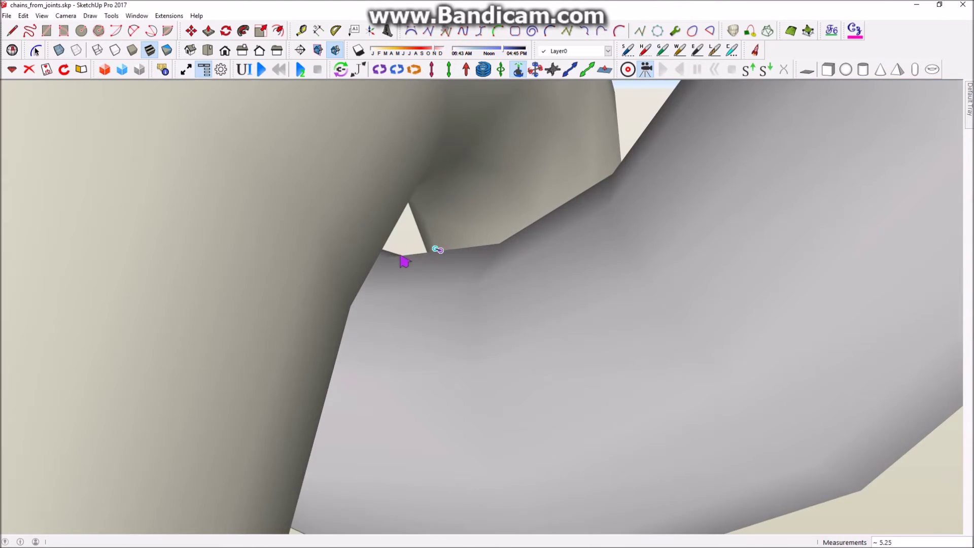
{"action": "scroll", "coordinate": [405, 261], "scroll_direction": "up", "scroll_amount": 3}
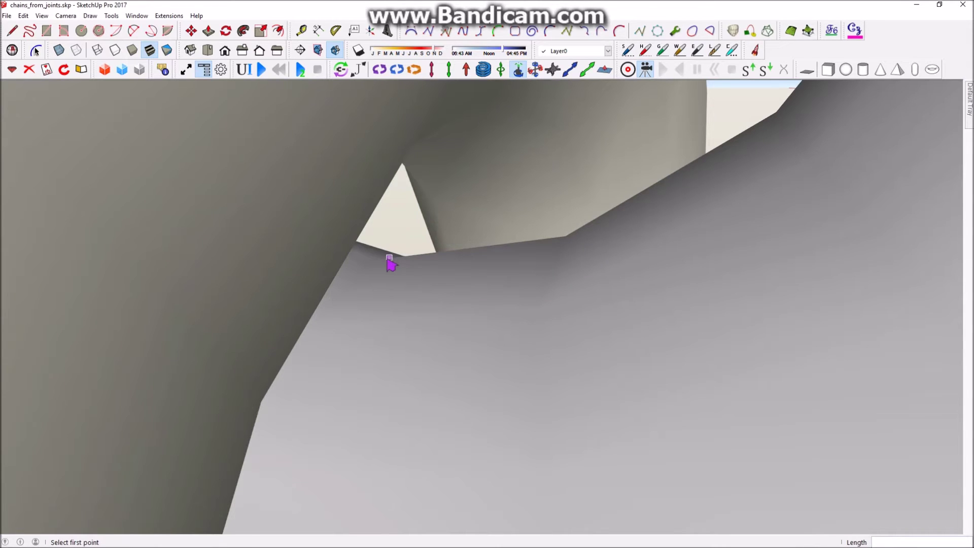
{"action": "middle_click_drag", "start_coordinate": [594, 360], "coordinate": [479, 315]}
{"action": "scroll", "coordinate": [480, 315], "scroll_direction": "down", "scroll_amount": 3}
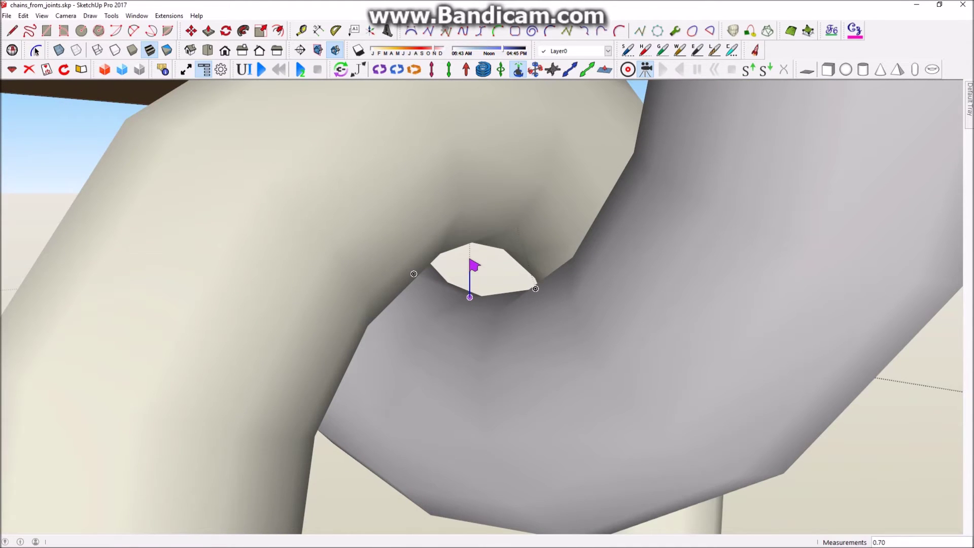
{"action": "left_click", "coordinate": [473, 263]}
{"action": "scroll", "coordinate": [469, 256], "scroll_direction": "down", "scroll_amount": 10}
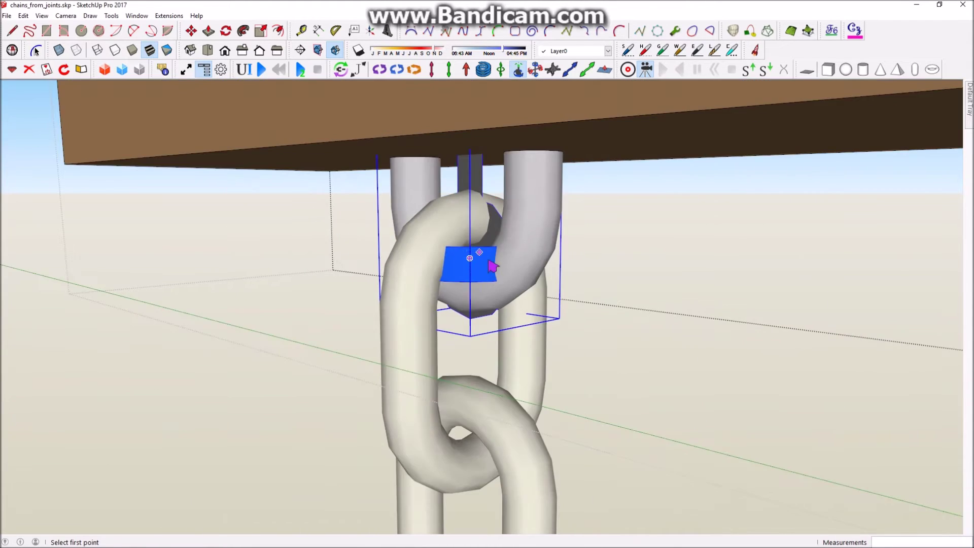
Scale the MSPhysics joints to 0.50 and leave the beam group
{"action": "middle_click_drag", "start_coordinate": [455, 250], "coordinate": [366, 90]}
{"action": "left_click", "coordinate": [359, 70]}
{"action": "left_click", "coordinate": [512, 272]}
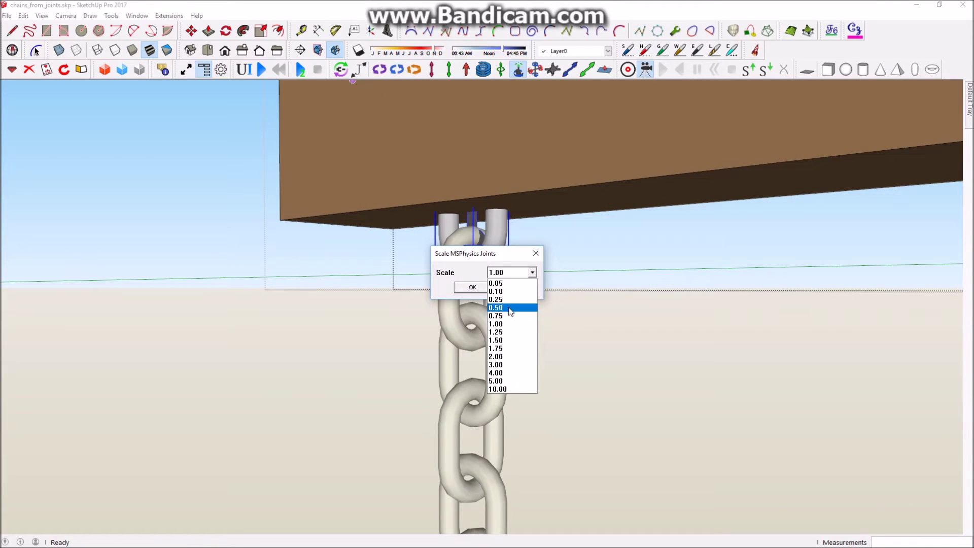
{"action": "left_click", "coordinate": [510, 307]}
{"action": "left_click", "coordinate": [472, 287]}
{"action": "left_click", "coordinate": [527, 303]}
{"action": "middle_click_drag", "start_coordinate": [506, 287], "coordinate": [424, 276]}
{"action": "middle_click_drag", "start_coordinate": [467, 337], "coordinate": [449, 317]}
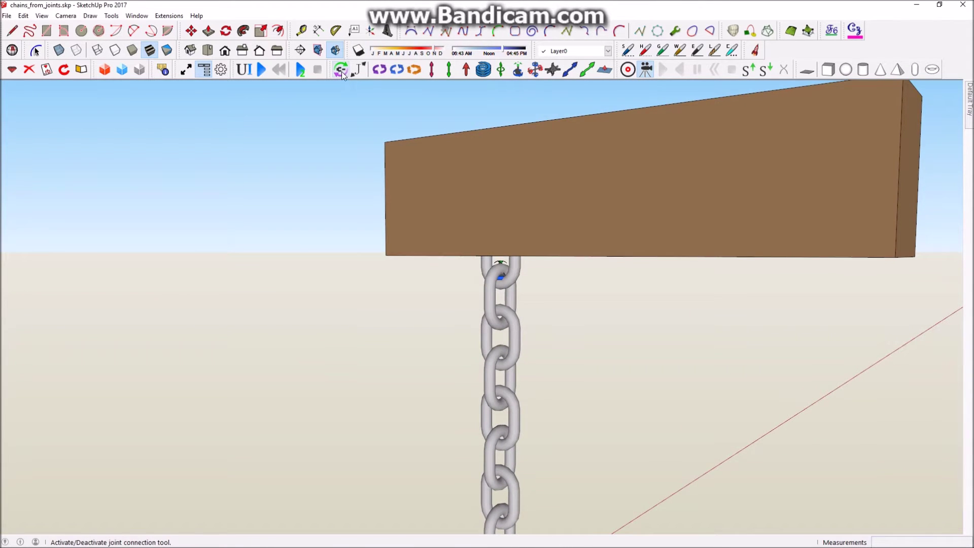
Connect the first full link to the beam's ball and socket joint, and try a simulation run
{"action": "left_click", "coordinate": [340, 69]}
{"action": "scroll", "coordinate": [515, 282], "scroll_direction": "up", "scroll_amount": 2}
{"action": "left_click", "coordinate": [487, 278]}
{"action": "scroll", "coordinate": [494, 274], "scroll_direction": "up", "scroll_amount": 3}
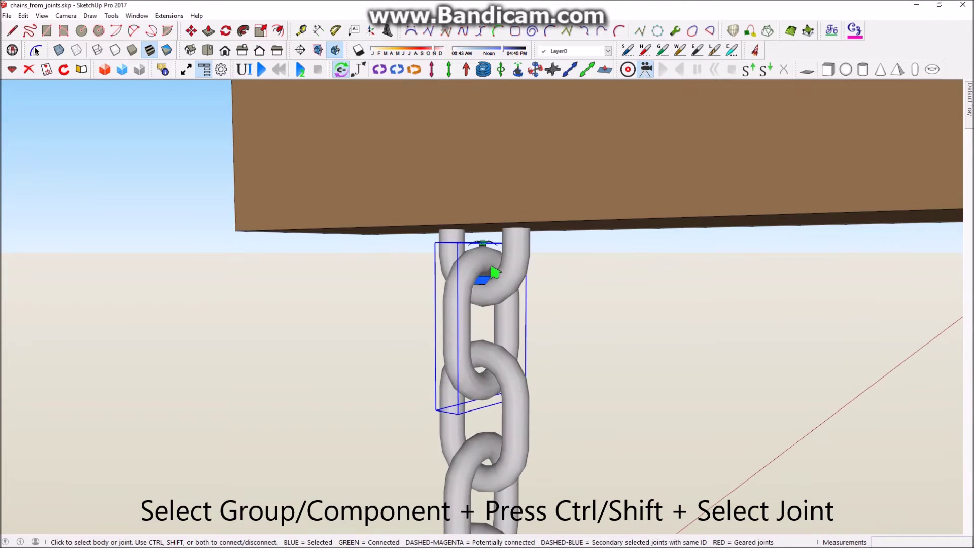
{"action": "scroll", "coordinate": [491, 270], "scroll_direction": "up", "scroll_amount": 2}
{"action": "scroll", "coordinate": [393, 185], "scroll_direction": "down", "scroll_amount": 5}
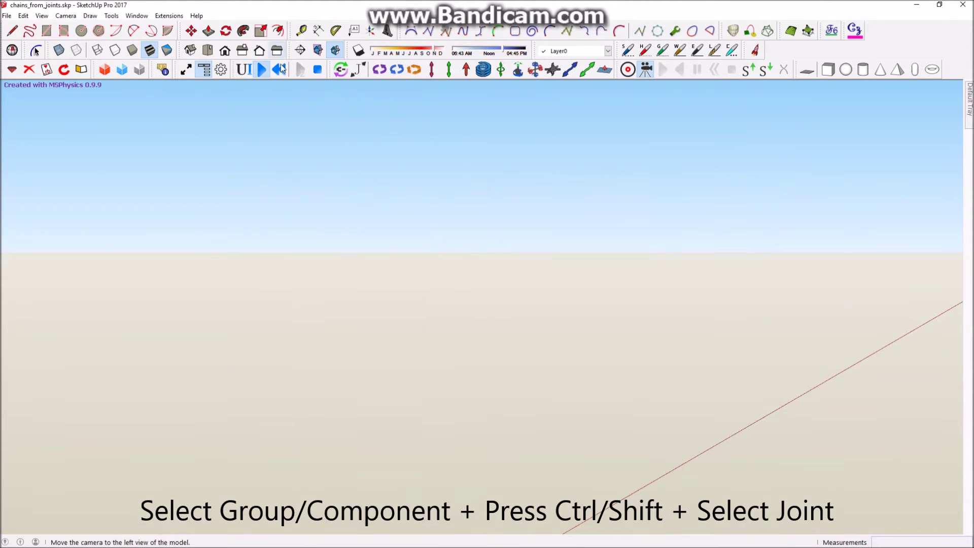
{"action": "scroll", "coordinate": [456, 117], "scroll_direction": "down", "scroll_amount": 3}
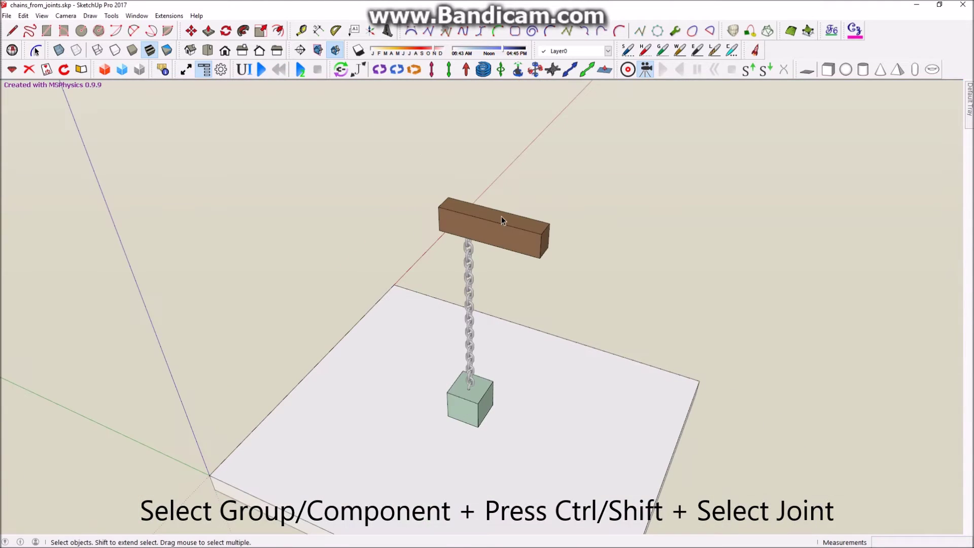
Set the MSPhysics state of the beam and the base plate to Static
{"action": "left_click", "coordinate": [501, 216]}
{"action": "left_click", "coordinate": [392, 340], "text": "ctrl"}
{"action": "right_click", "coordinate": [392, 339]}
{"action": "mouse_move", "coordinate": [457, 285]}
{"action": "mouse_move", "coordinate": [583, 285]}
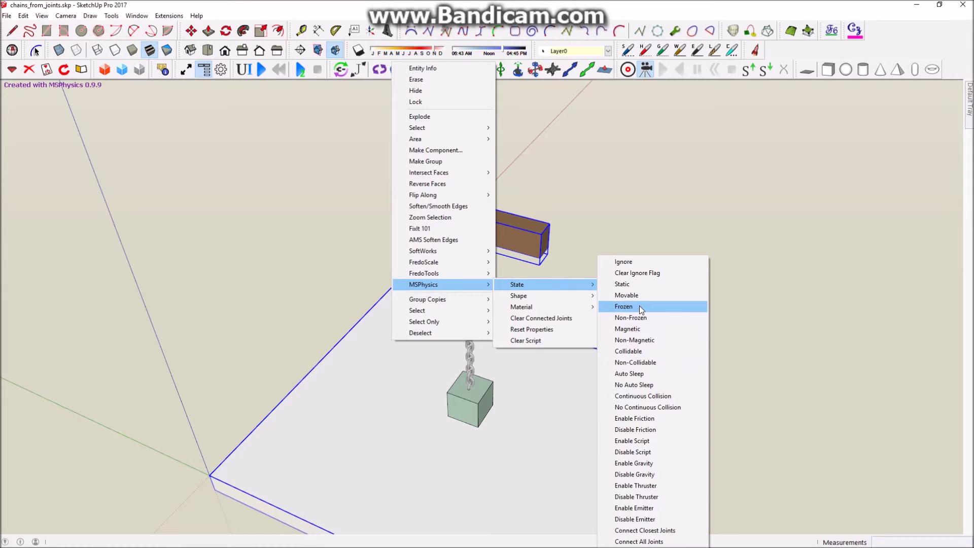
{"action": "left_click", "coordinate": [634, 284]}
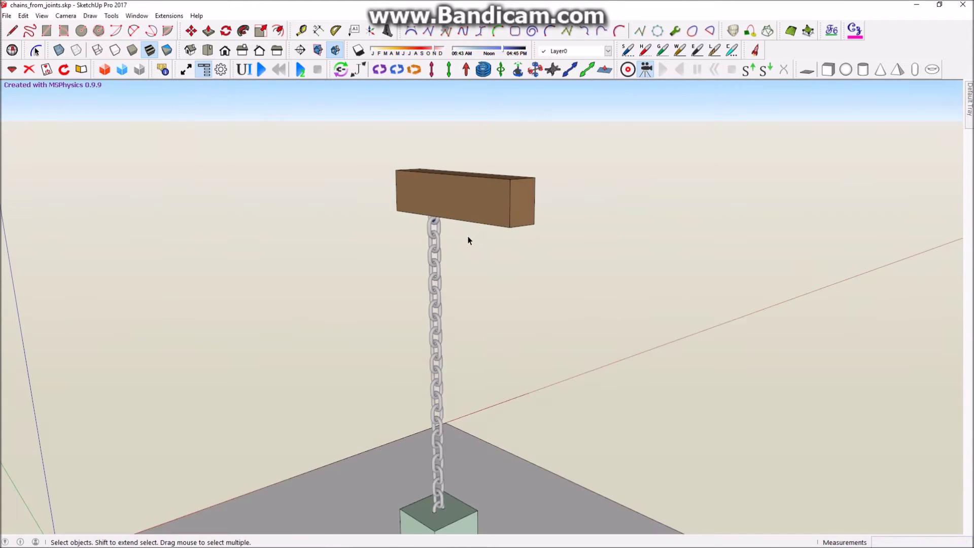
Run the simulation, swing the first full link to test its joint, and reset
{"action": "scroll", "coordinate": [437, 223], "scroll_direction": "up", "scroll_amount": 6}
{"action": "middle_click_drag", "start_coordinate": [435, 235], "coordinate": [406, 201]}
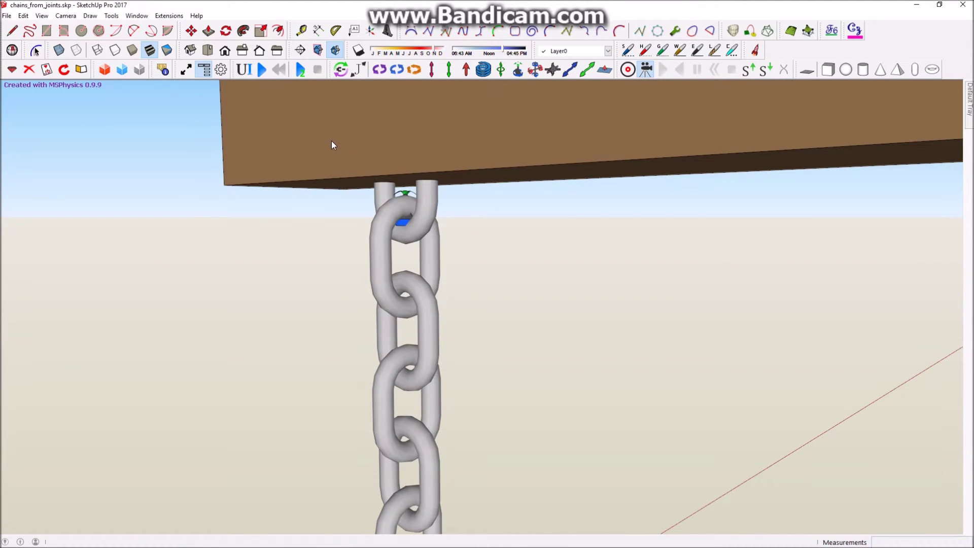
{"action": "left_click", "coordinate": [262, 69]}
{"action": "scroll", "coordinate": [384, 193], "scroll_direction": "up", "scroll_amount": 1}
{"action": "left_click_drag", "start_coordinate": [393, 295], "coordinate": [361, 189]}
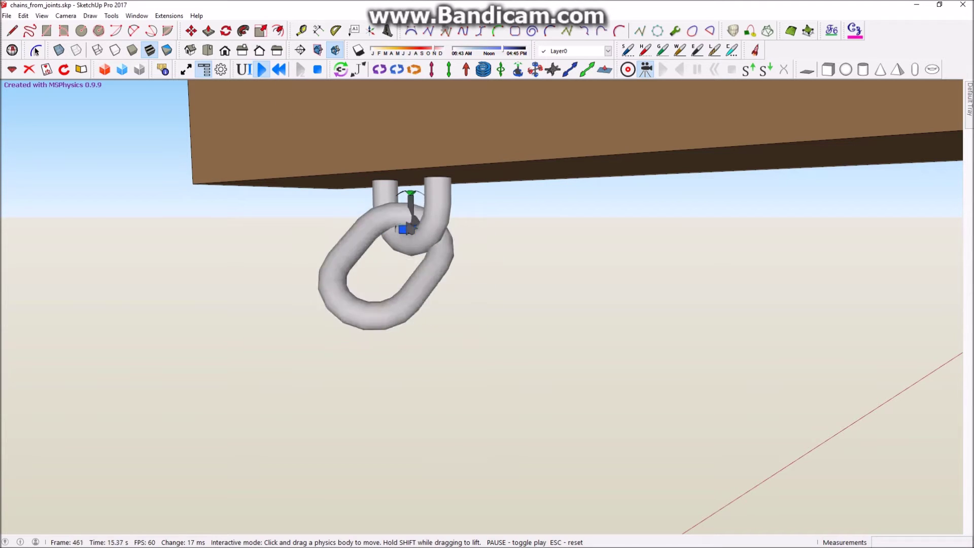
{"action": "left_click", "coordinate": [279, 70]}
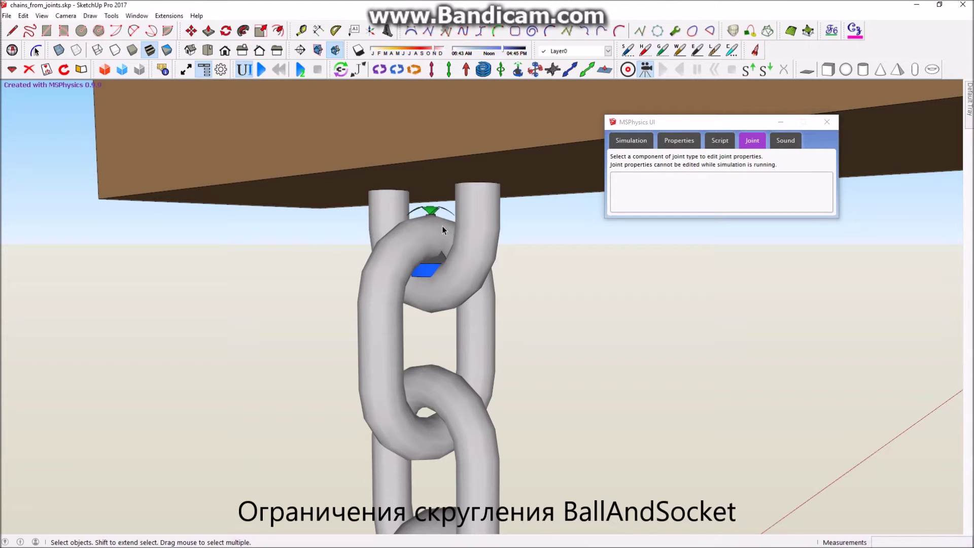
Open the beam group and select its ball and socket joint to show the joint properties
{"action": "middle_click_drag", "start_coordinate": [446, 225], "coordinate": [428, 212]}
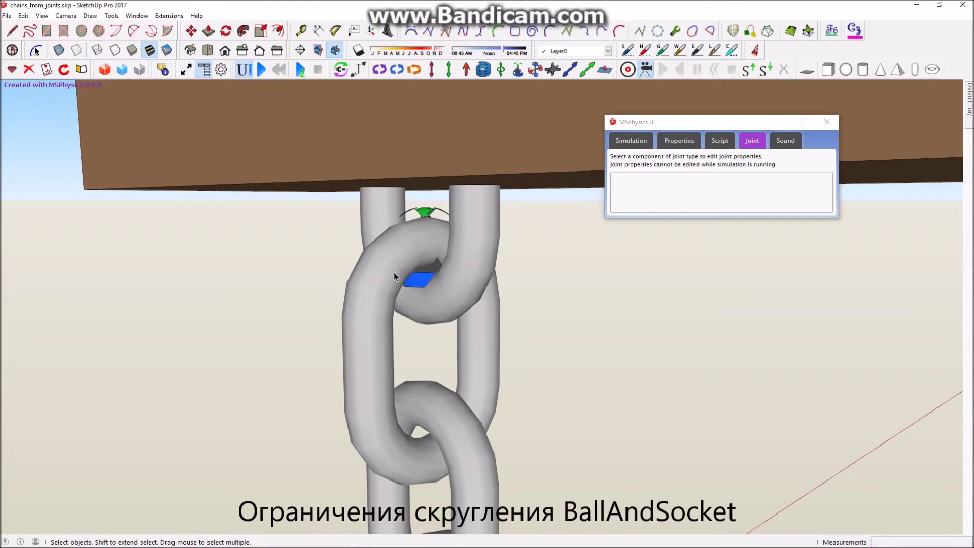
{"action": "left_click", "coordinate": [394, 272]}
{"action": "middle_click_drag", "start_coordinate": [413, 318], "coordinate": [481, 251]}
{"action": "left_click", "coordinate": [483, 239]}
{"action": "double_click", "coordinate": [427, 207]}
{"action": "left_click", "coordinate": [427, 207]}
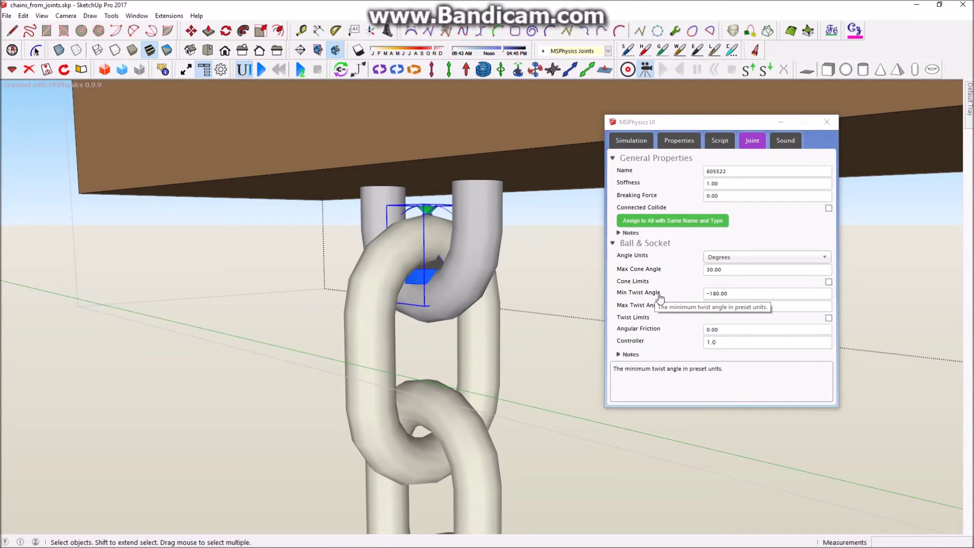
Set the joint's twist angles to minimum -30 and maximum 30 degrees with Twist Limits enabled, and run the simulation
{"action": "left_click", "coordinate": [749, 294]}
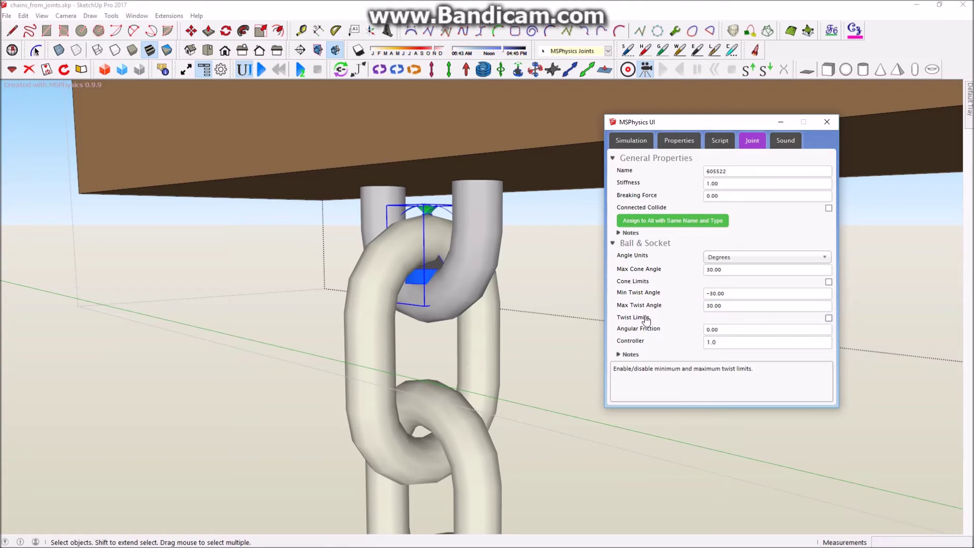
{"action": "left_click", "coordinate": [828, 318]}
{"action": "scroll", "coordinate": [385, 256], "scroll_direction": "down", "scroll_amount": 5}
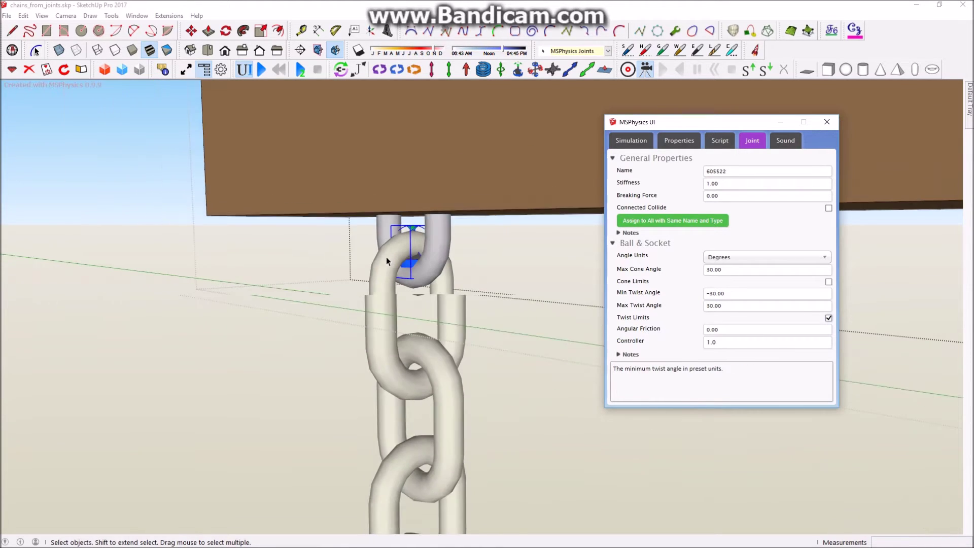
{"action": "left_click", "coordinate": [313, 333]}
{"action": "left_click", "coordinate": [262, 70]}
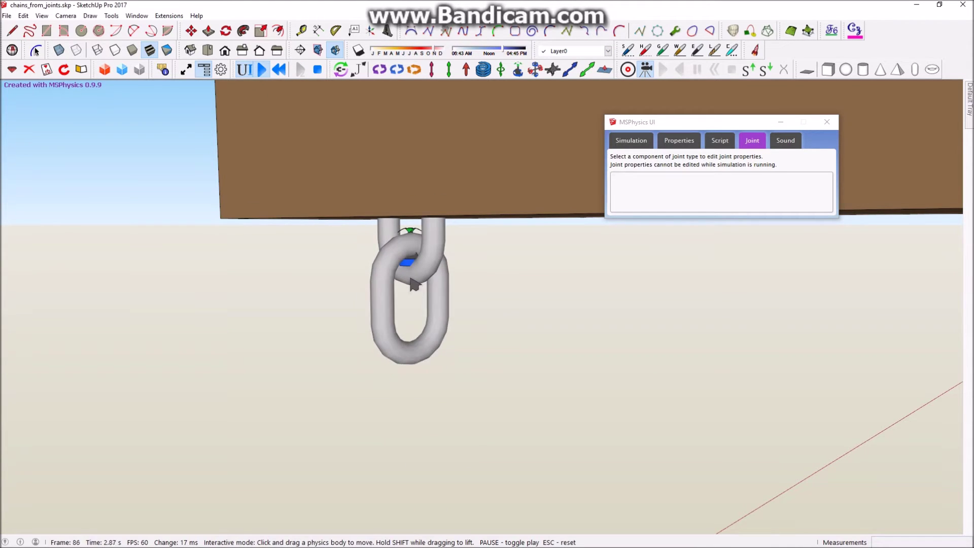
{"action": "scroll", "coordinate": [386, 282], "scroll_direction": "up", "scroll_amount": 2}
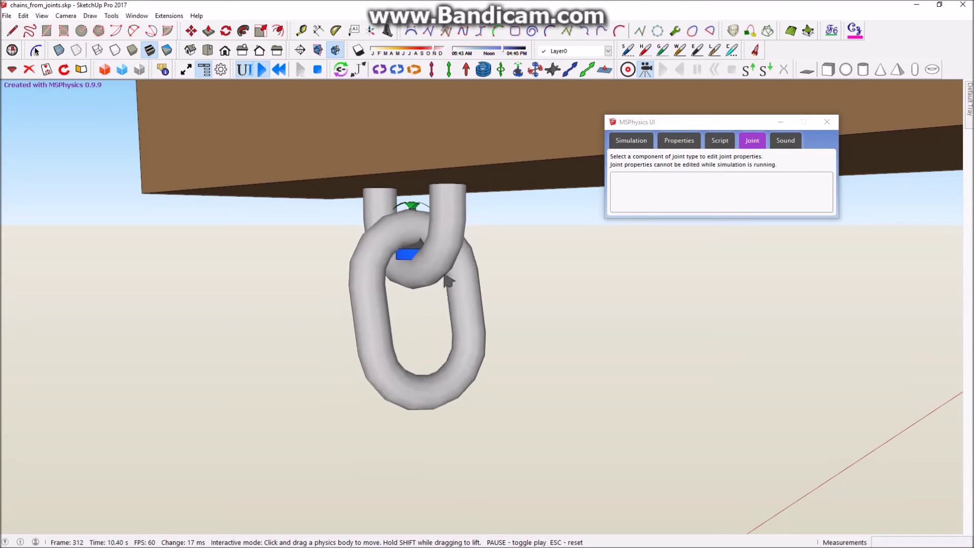
Swing the first full link in the running simulation to test its joint's twist limits, and reset the simulation
{"action": "mouse_move", "coordinate": [393, 393]}
{"action": "left_mouse_down"}
{"action": "mouse_move", "coordinate": [472, 378]}
{"action": "mouse_move", "coordinate": [561, 284]}
{"action": "mouse_move", "coordinate": [401, 215]}
{"action": "mouse_move", "coordinate": [404, 250]}
{"action": "mouse_move", "coordinate": [450, 230]}
{"action": "mouse_move", "coordinate": [406, 250]}
{"action": "mouse_move", "coordinate": [380, 240]}
{"action": "left_mouse_up"}
{"action": "scroll", "coordinate": [377, 236], "scroll_direction": "down", "scroll_amount": 2}
{"action": "scroll", "coordinate": [366, 233], "scroll_direction": "down", "scroll_amount": 2}
{"action": "middle_click_drag", "start_coordinate": [378, 193], "coordinate": [307, 242]}
{"action": "middle_click_drag", "start_coordinate": [430, 284], "coordinate": [457, 244]}
{"action": "left_click_drag", "start_coordinate": [378, 271], "coordinate": [373, 244]}
{"action": "scroll", "coordinate": [325, 189], "scroll_direction": "down", "scroll_amount": 2}
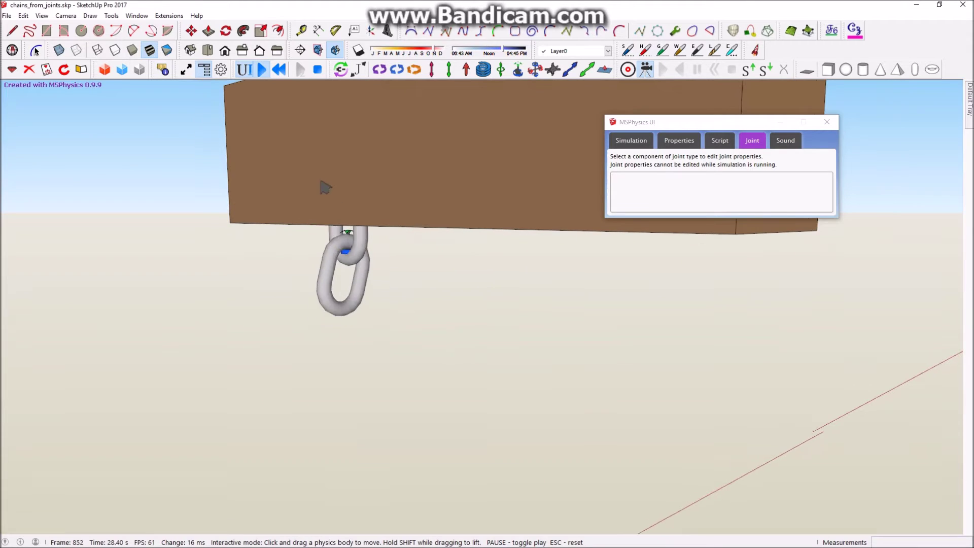
{"action": "left_click", "coordinate": [278, 70]}
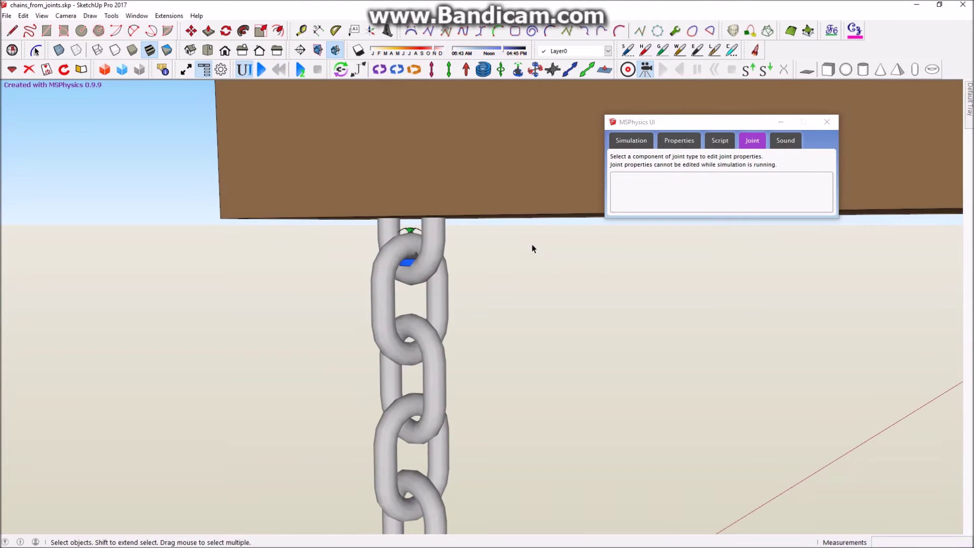
Review the settings of the ball and socket joint inside the beam group, and close the group
{"action": "middle_click_drag", "start_coordinate": [531, 244], "coordinate": [364, 173]}
{"action": "scroll", "coordinate": [420, 175], "scroll_direction": "down", "scroll_amount": 5}
{"action": "middle_click_drag", "start_coordinate": [415, 154], "coordinate": [378, 127]}
{"action": "scroll", "coordinate": [421, 208], "scroll_direction": "up", "scroll_amount": 6}
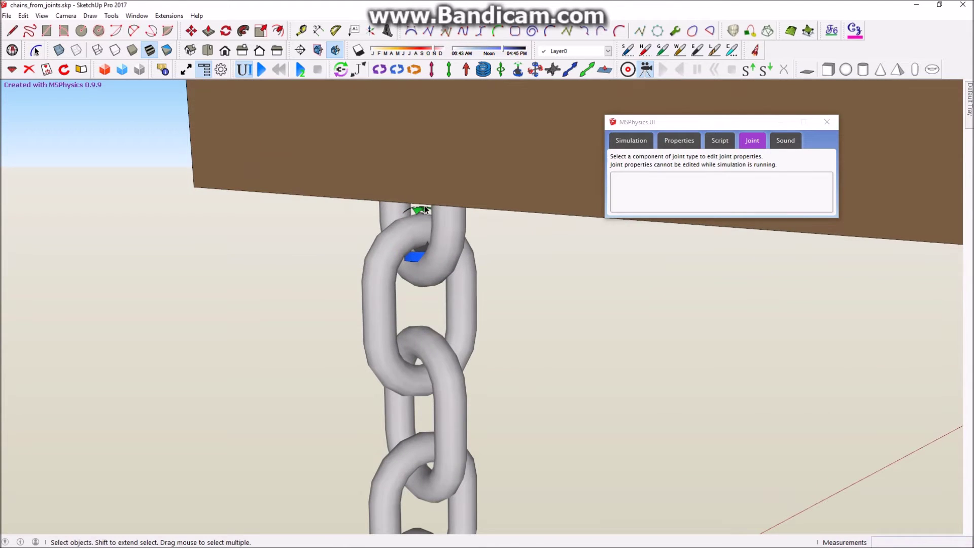
{"action": "left_click", "coordinate": [425, 209]}
{"action": "double_click", "coordinate": [423, 209]}
{"action": "left_click", "coordinate": [422, 210]}
{"action": "scroll", "coordinate": [422, 210], "scroll_direction": "down", "scroll_amount": 3}
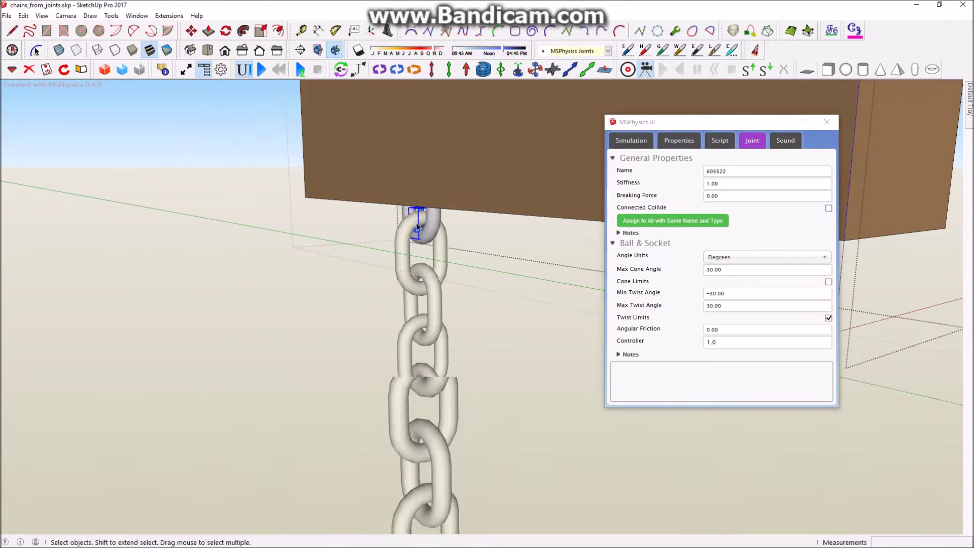
{"action": "scroll", "coordinate": [423, 147], "scroll_direction": "down", "scroll_amount": 3}
{"action": "left_click", "coordinate": [354, 282]}
{"action": "middle_click_drag", "start_coordinate": [363, 186], "coordinate": [400, 226]}
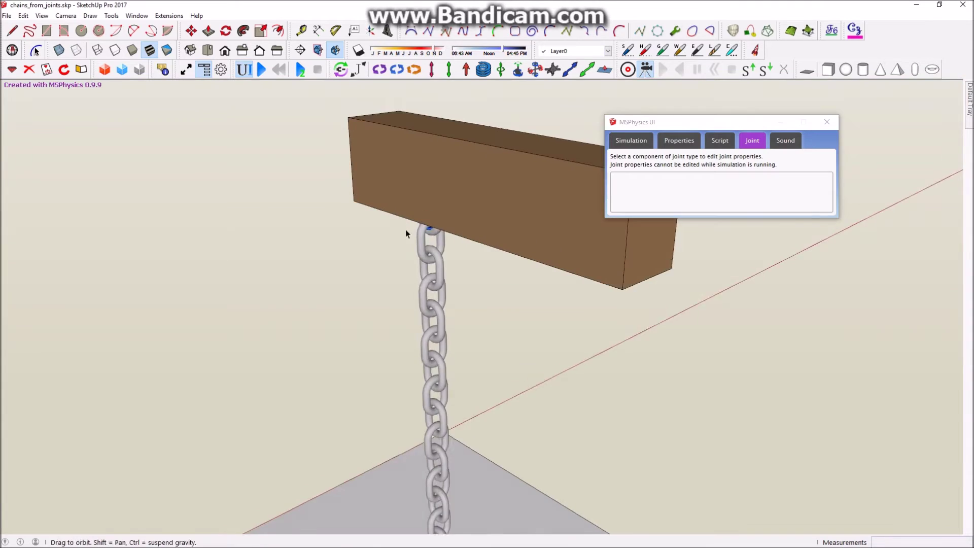
Open the first full chain link below the beam for editing
{"action": "scroll", "coordinate": [406, 226], "scroll_direction": "up", "scroll_amount": 4}
{"action": "left_click", "coordinate": [434, 254]}
{"action": "scroll", "coordinate": [433, 254], "scroll_direction": "down", "scroll_amount": 5}
{"action": "middle_click_drag", "start_coordinate": [442, 291], "coordinate": [431, 239]}
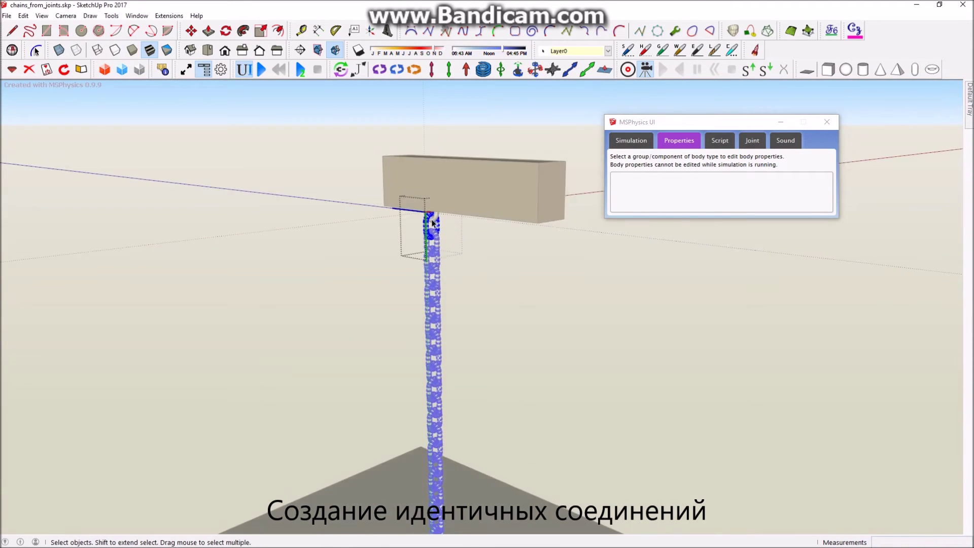
{"action": "scroll", "coordinate": [430, 231], "scroll_direction": "up", "scroll_amount": 5}
{"action": "scroll", "coordinate": [432, 233], "scroll_direction": "up", "scroll_amount": 6}
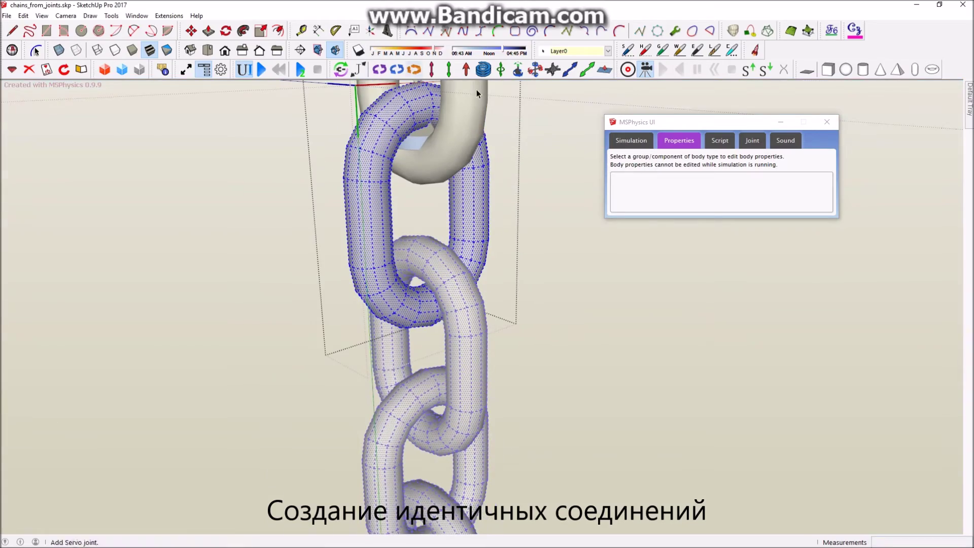
Add an upward-pointing ball and socket joint inside the link where it meets the next link, and close the component
{"action": "left_click", "coordinate": [517, 70]}
{"action": "scroll", "coordinate": [426, 284], "scroll_direction": "up", "scroll_amount": 3}
{"action": "middle_click_drag", "start_coordinate": [419, 300], "coordinate": [462, 263]}
{"action": "scroll", "coordinate": [461, 264], "scroll_direction": "up", "scroll_amount": 10}
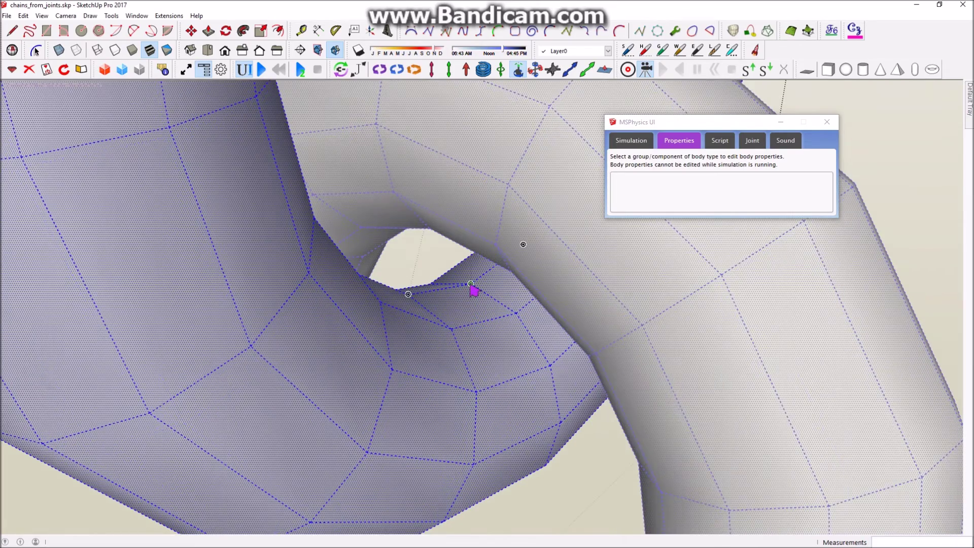
{"action": "middle_click_drag", "start_coordinate": [415, 248], "coordinate": [389, 284]}
{"action": "scroll", "coordinate": [517, 279], "scroll_direction": "down", "scroll_amount": 3}
{"action": "scroll", "coordinate": [384, 272], "scroll_direction": "down", "scroll_amount": 3}
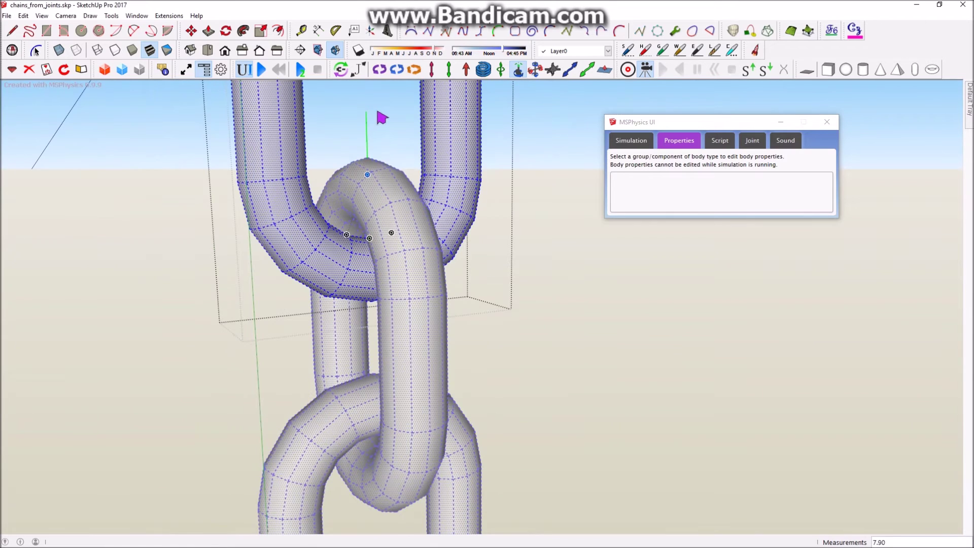
{"action": "left_click", "coordinate": [374, 113]}
{"action": "scroll", "coordinate": [373, 303], "scroll_direction": "down", "scroll_amount": 6}
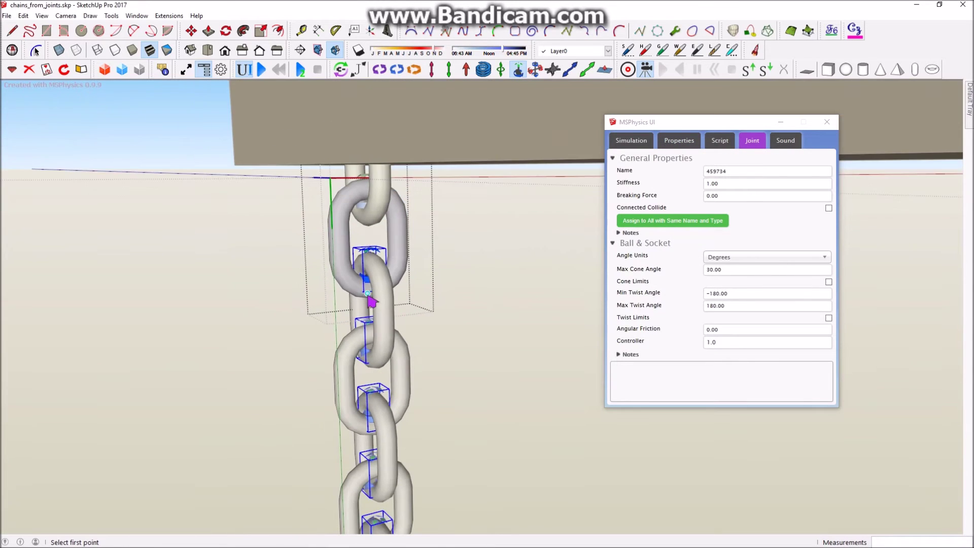
{"action": "middle_click_drag", "start_coordinate": [373, 302], "coordinate": [461, 289]}
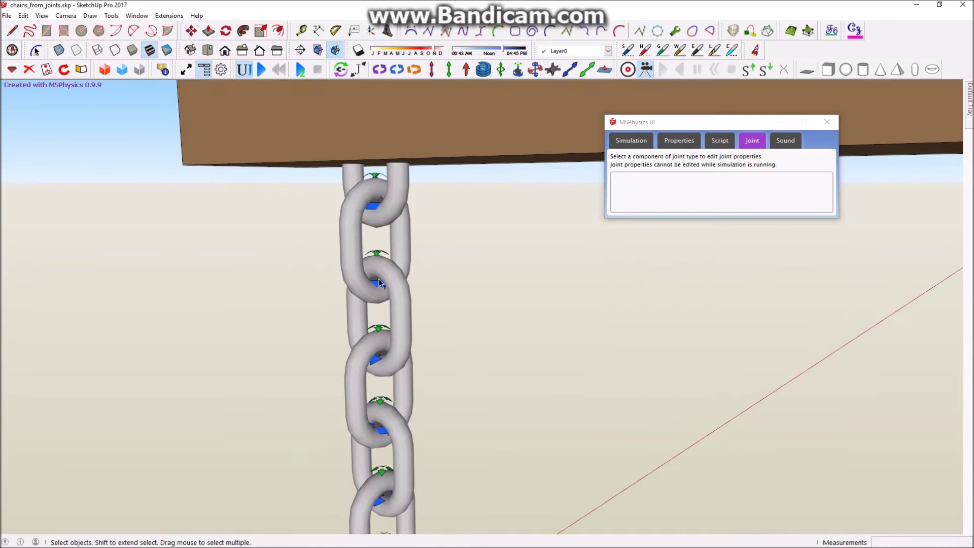
Examine the MSPhysics body properties of the first and second full links, and clear the selection
{"action": "scroll", "coordinate": [376, 263], "scroll_direction": "up", "scroll_amount": 3}
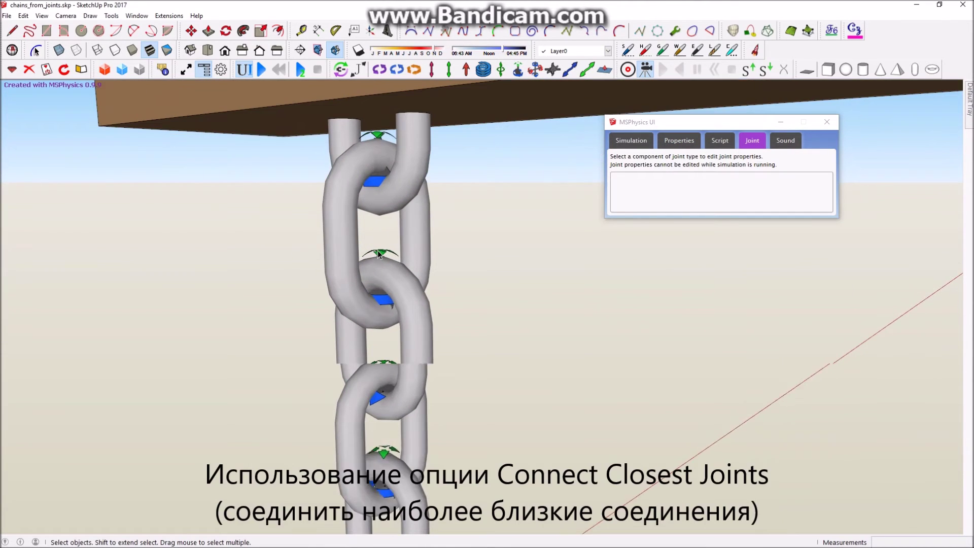
{"action": "left_click", "coordinate": [379, 254]}
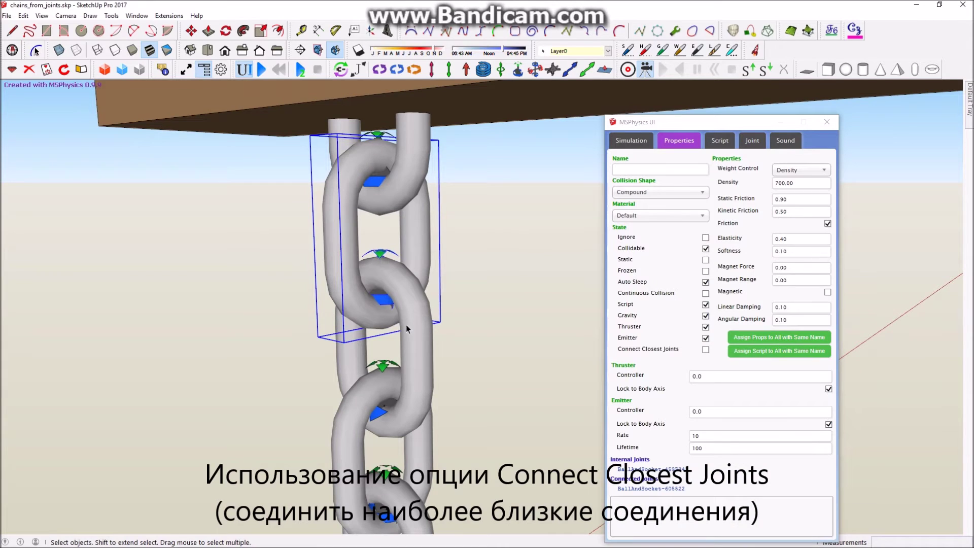
{"action": "left_click", "coordinate": [415, 338]}
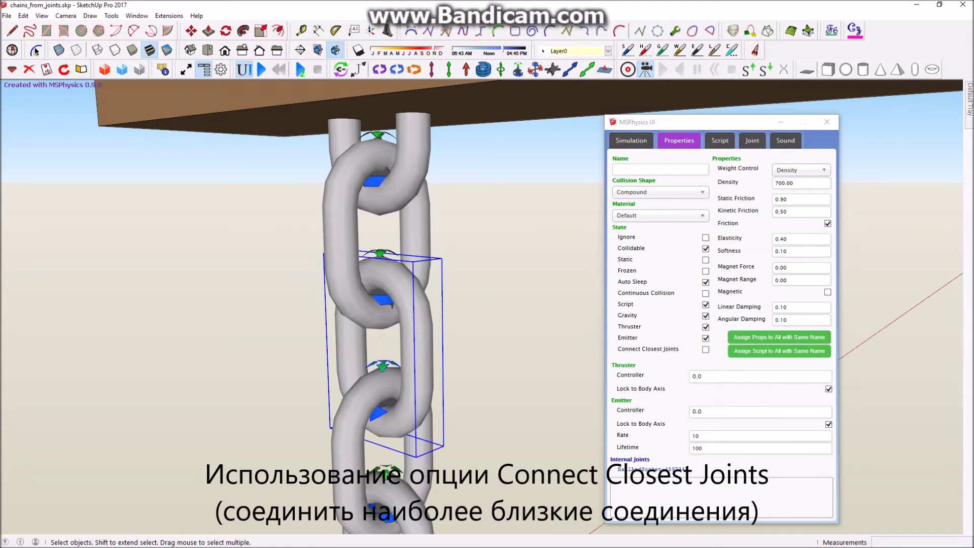
{"action": "scroll", "coordinate": [433, 254], "scroll_direction": "down", "scroll_amount": 5}
{"action": "scroll", "coordinate": [441, 170], "scroll_direction": "down", "scroll_amount": 3}
{"action": "scroll", "coordinate": [415, 253], "scroll_direction": "up", "scroll_amount": 3}
{"action": "scroll", "coordinate": [502, 200], "scroll_direction": "up", "scroll_amount": 3}
{"action": "left_click", "coordinate": [504, 196]}
Connect the first full link's lower joint to the second full link with the Joint Connection Tool
{"action": "left_click", "coordinate": [341, 70]}
{"action": "middle_click_drag", "start_coordinate": [373, 97], "coordinate": [377, 202]}
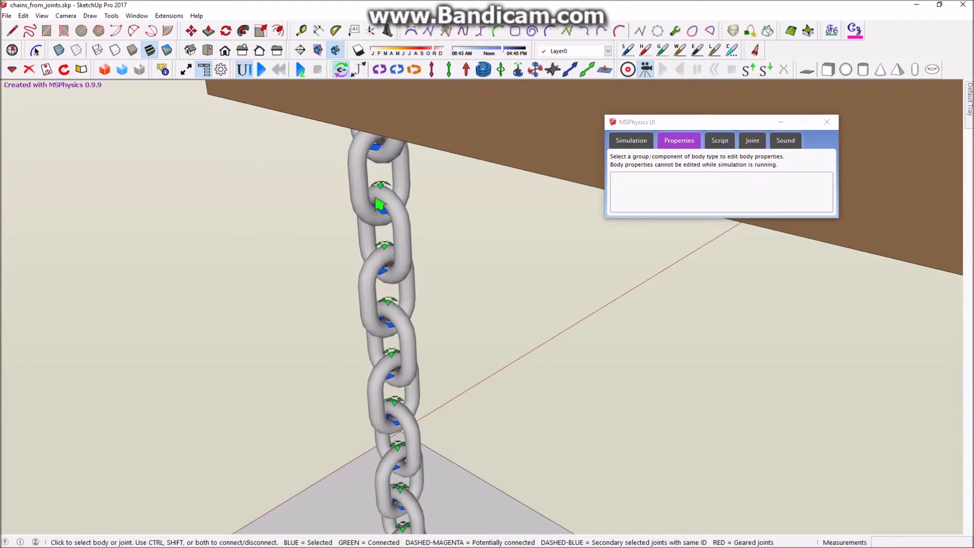
{"action": "scroll", "coordinate": [377, 199], "scroll_direction": "up", "scroll_amount": 2}
{"action": "left_click", "coordinate": [382, 187]}
{"action": "scroll", "coordinate": [385, 180], "scroll_direction": "up", "scroll_amount": 3}
{"action": "scroll", "coordinate": [386, 186], "scroll_direction": "down", "scroll_amount": 5}
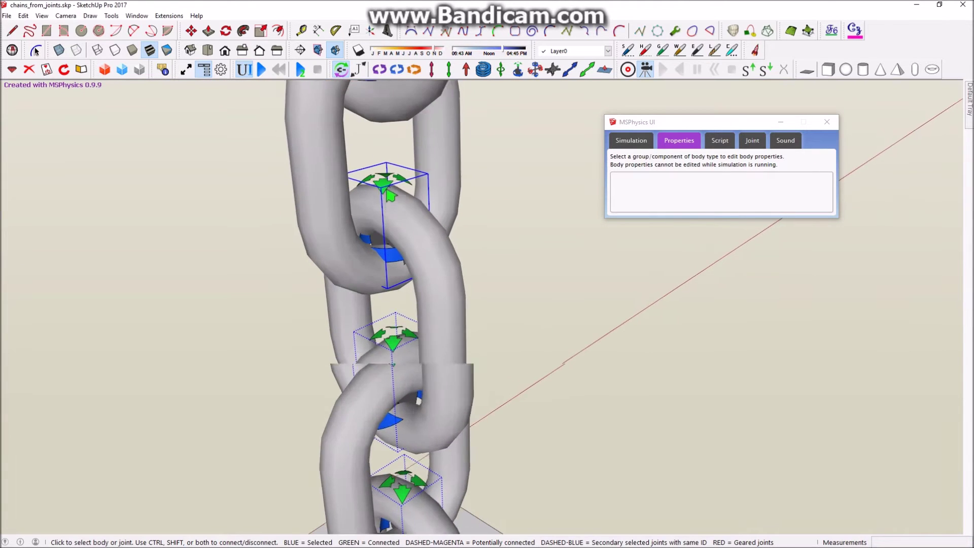
{"action": "scroll", "coordinate": [413, 213], "scroll_direction": "up", "scroll_amount": 5}
{"action": "left_click", "coordinate": [434, 260], "text": "ctrl"}
{"action": "middle_click_drag", "start_coordinate": [433, 263], "coordinate": [420, 187]}
{"action": "scroll", "coordinate": [419, 186], "scroll_direction": "down", "scroll_amount": 2}
{"action": "scroll", "coordinate": [405, 167], "scroll_direction": "up", "scroll_amount": 1}
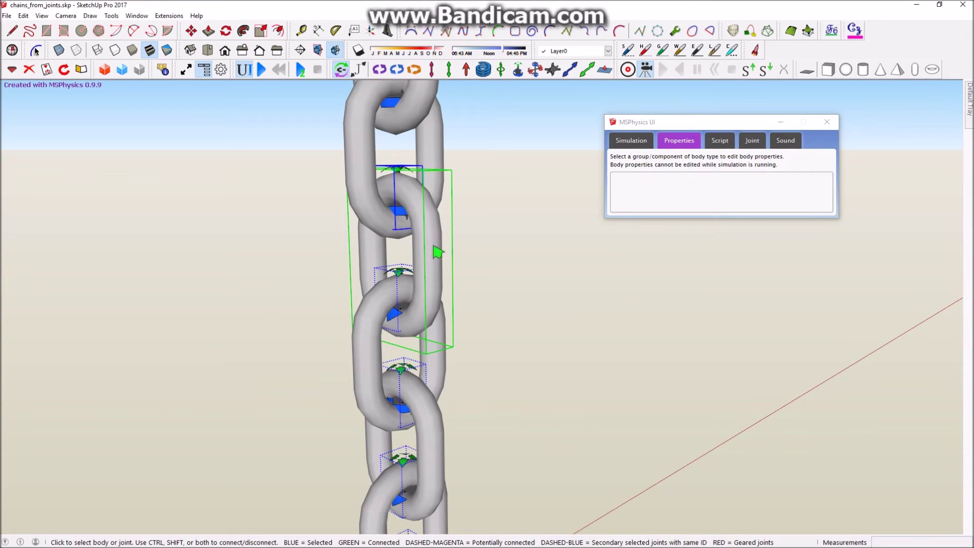
Examine which joints along the chain the second full link is connected to, and leave the Joint Connection Tool
{"action": "scroll", "coordinate": [436, 254], "scroll_direction": "down", "scroll_amount": 5}
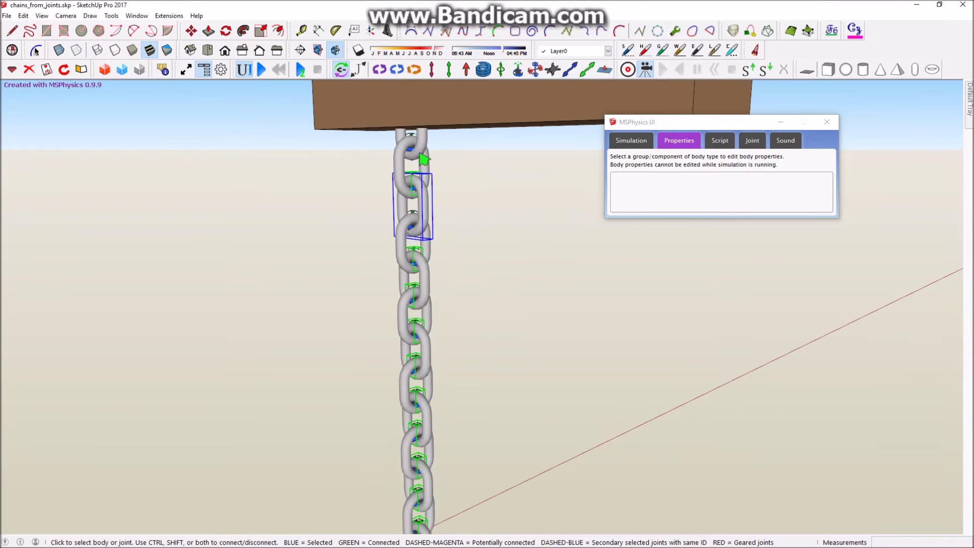
{"action": "middle_click_drag", "start_coordinate": [428, 150], "coordinate": [429, 356]}
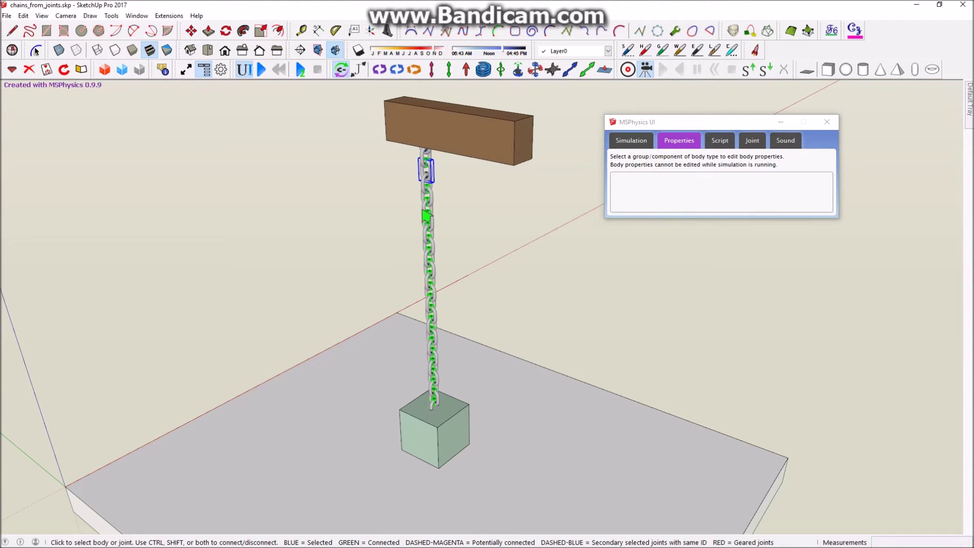
{"action": "middle_click_drag", "start_coordinate": [437, 305], "coordinate": [512, 244]}
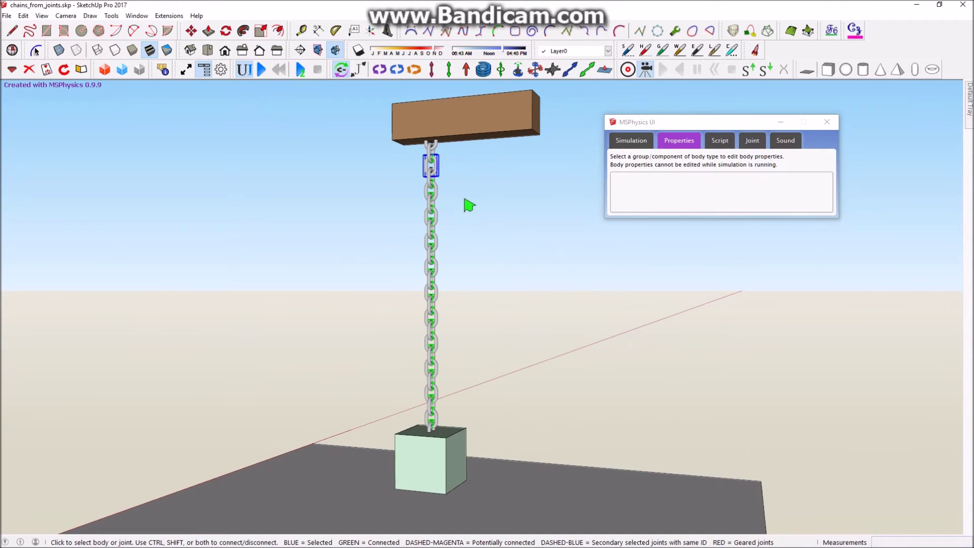
{"action": "middle_click_drag", "start_coordinate": [469, 205], "coordinate": [481, 263]}
{"action": "scroll", "coordinate": [452, 191], "scroll_direction": "up", "scroll_amount": 3}
{"action": "middle_click_drag", "start_coordinate": [452, 195], "coordinate": [449, 235]}
{"action": "scroll", "coordinate": [449, 233], "scroll_direction": "down", "scroll_amount": 3}
{"action": "key", "text": "space"}
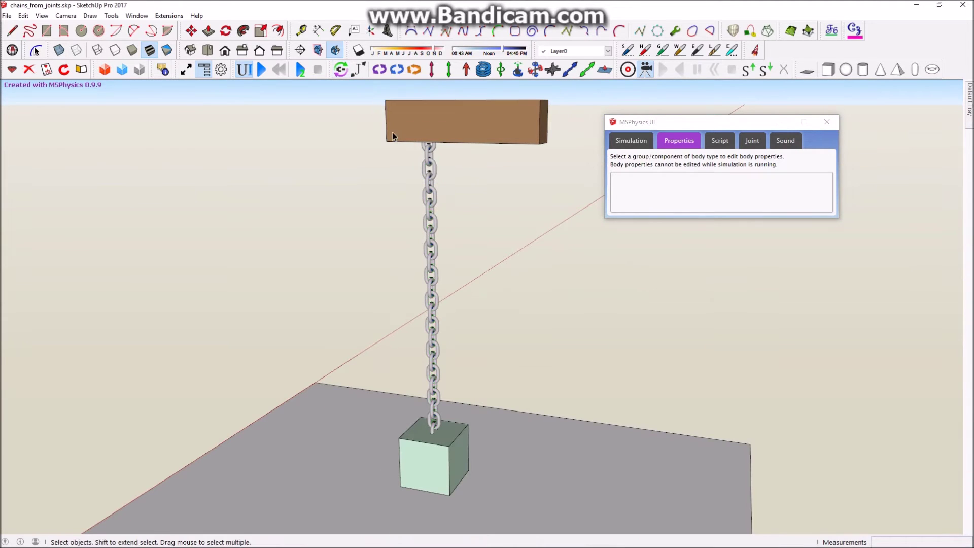
Select all the full chain links between the beam and the cube and set their MSPhysics state to Connect Closest Joints
{"action": "left_click_drag", "start_coordinate": [384, 139], "coordinate": [470, 448]}
{"action": "middle_click_drag", "start_coordinate": [469, 447], "coordinate": [439, 329]}
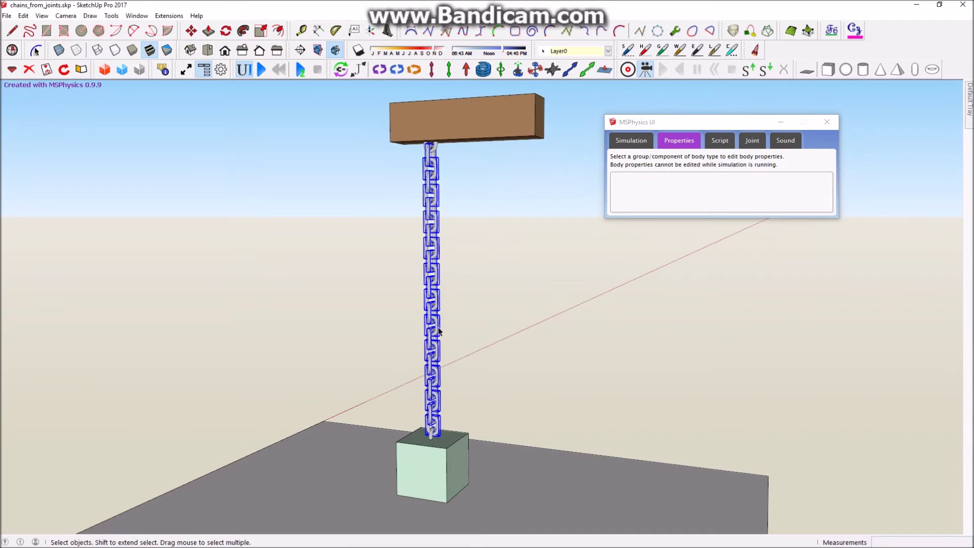
{"action": "right_click", "coordinate": [439, 328]}
{"action": "mouse_move", "coordinate": [530, 257]}
{"action": "mouse_move", "coordinate": [596, 259]}
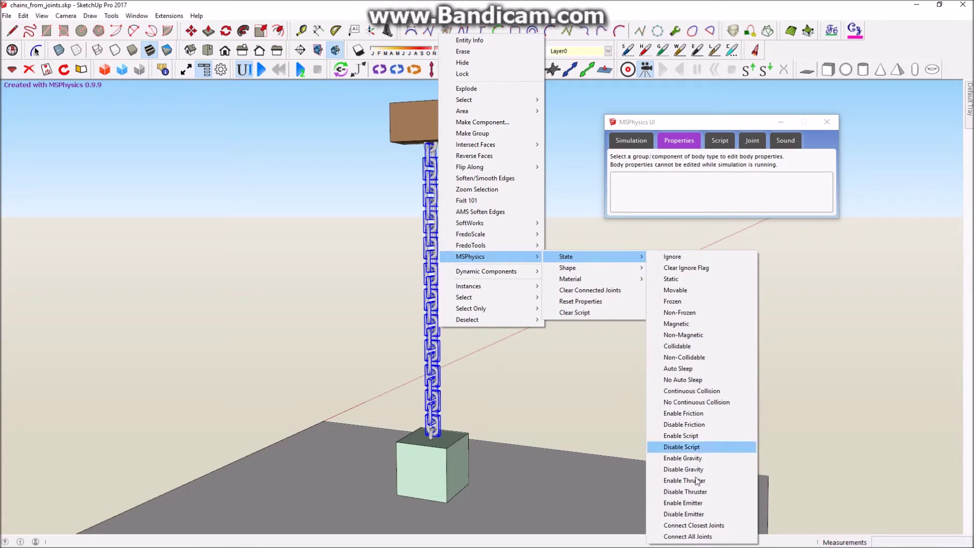
{"action": "left_click", "coordinate": [715, 525]}
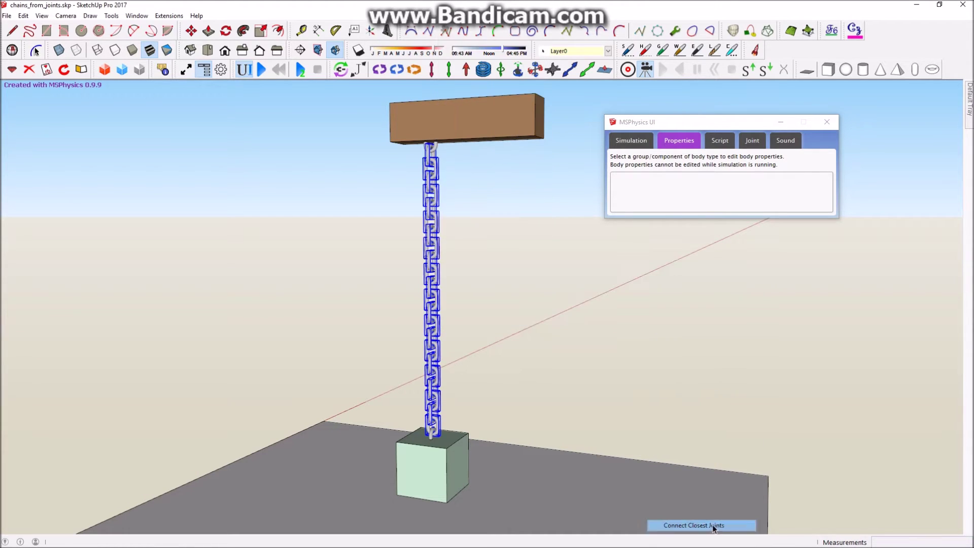
Open a link near the chain's upper end, inspect its ball and socket joint, and close the component
{"action": "middle_click_drag", "start_coordinate": [583, 373], "coordinate": [469, 359]}
{"action": "scroll", "coordinate": [444, 256], "scroll_direction": "down", "scroll_amount": 3}
{"action": "scroll", "coordinate": [444, 256], "scroll_direction": "up", "scroll_amount": 3}
{"action": "scroll", "coordinate": [431, 154], "scroll_direction": "up", "scroll_amount": 10}
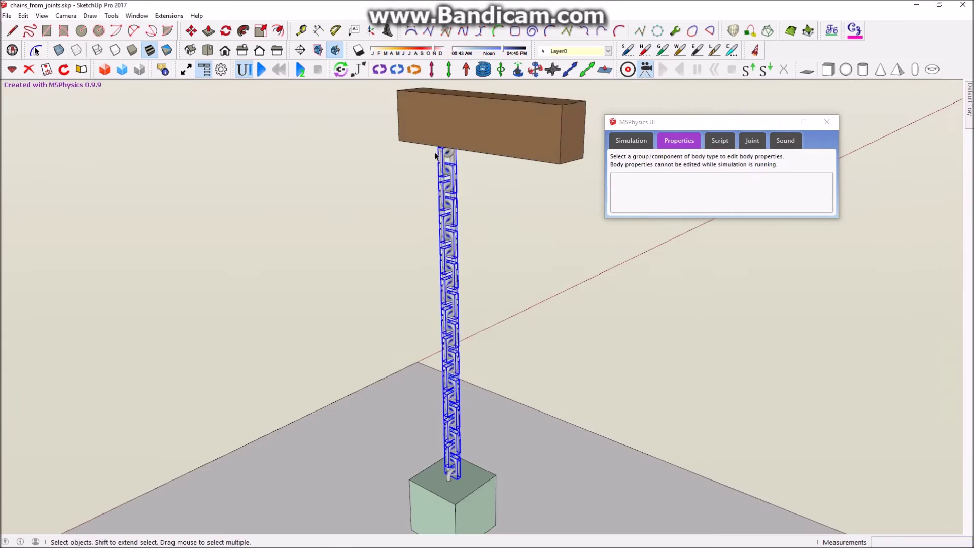
{"action": "double_click", "coordinate": [453, 212]}
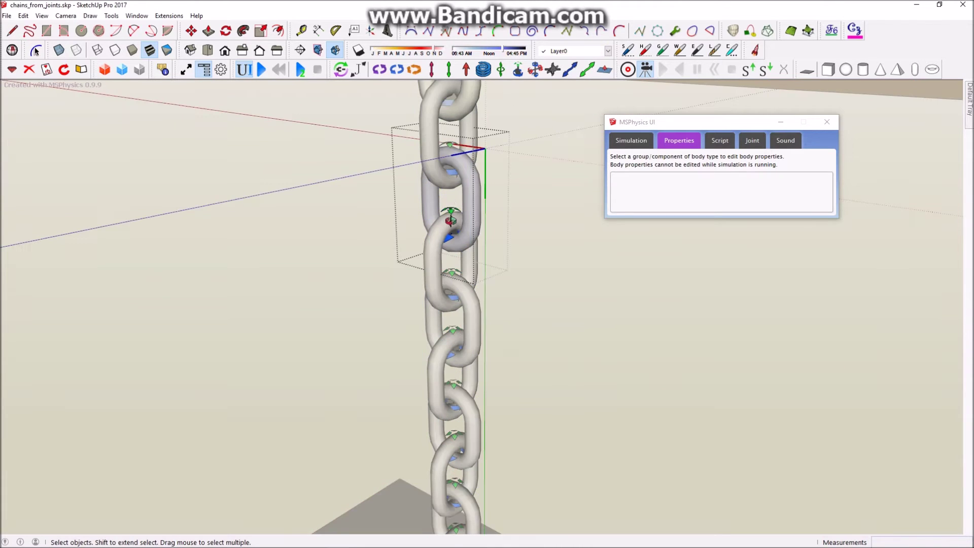
{"action": "middle_click_drag", "start_coordinate": [452, 211], "coordinate": [456, 239]}
{"action": "scroll", "coordinate": [453, 230], "scroll_direction": "up", "scroll_amount": 2}
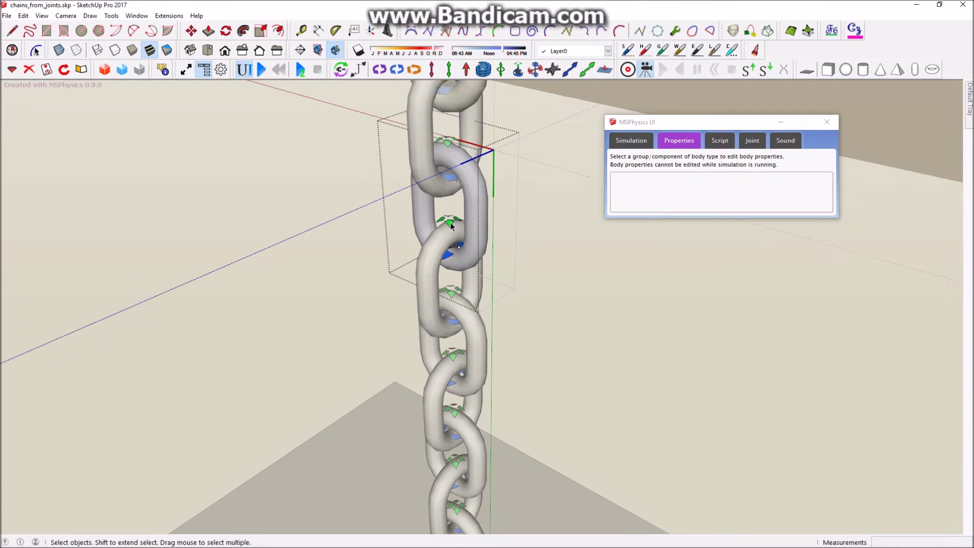
{"action": "left_click", "coordinate": [450, 224]}
{"action": "middle_click_drag", "start_coordinate": [450, 226], "coordinate": [484, 187]}
{"action": "left_click", "coordinate": [484, 187]}
{"action": "scroll", "coordinate": [457, 152], "scroll_direction": "up", "scroll_amount": 2}
{"action": "middle_click_drag", "start_coordinate": [449, 146], "coordinate": [430, 116]}
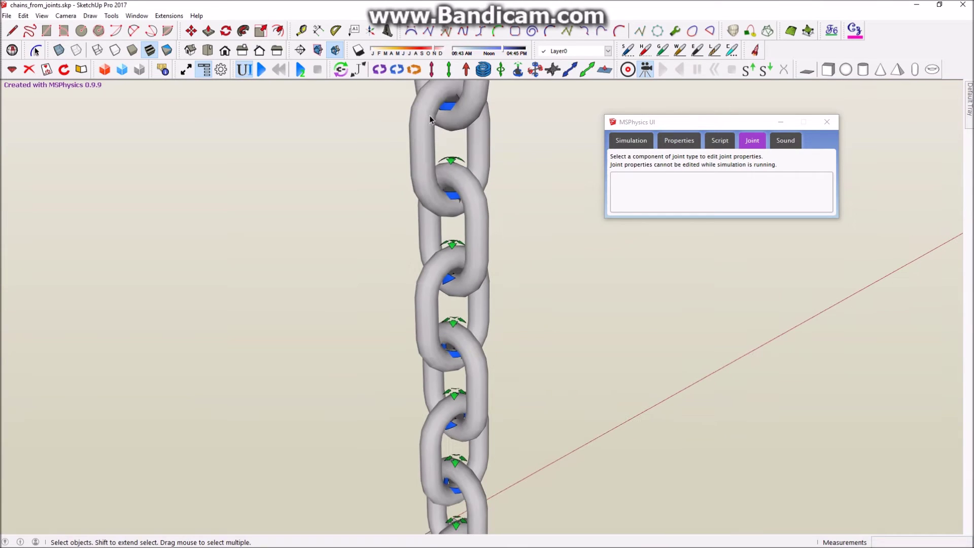
Inspect the joint connections of the second full link with the Joint Connection Tool
{"action": "left_click", "coordinate": [347, 71]}
{"action": "left_click", "coordinate": [484, 208]}
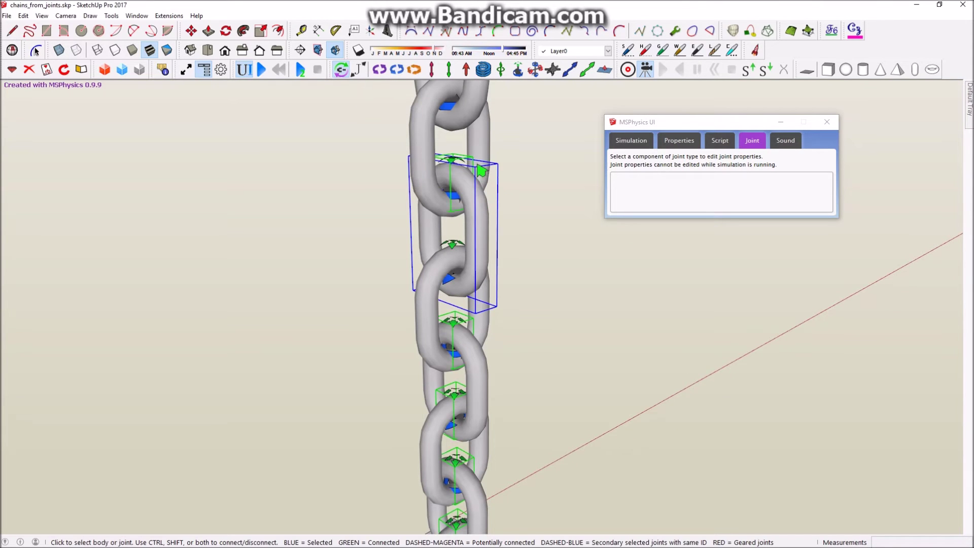
{"action": "scroll", "coordinate": [486, 206], "scroll_direction": "down", "scroll_amount": 5}
{"action": "middle_click_drag", "start_coordinate": [482, 200], "coordinate": [474, 245]}
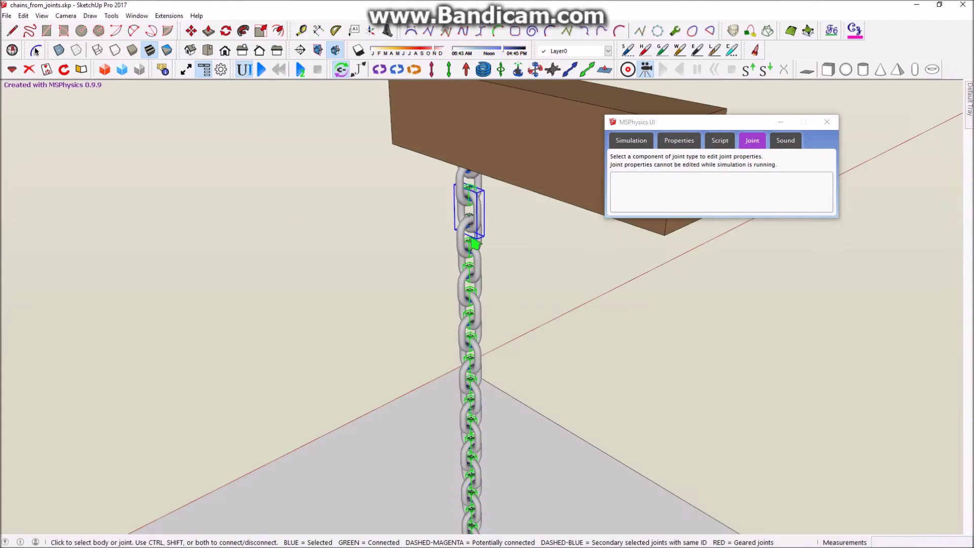
{"action": "scroll", "coordinate": [445, 186], "scroll_direction": "up", "scroll_amount": 3}
{"action": "left_click", "coordinate": [445, 185]}
{"action": "left_click", "coordinate": [488, 200]}
Examine the connected and potentially connected joints of neighbouring links along the whole chain
{"action": "scroll", "coordinate": [510, 184], "scroll_direction": "down", "scroll_amount": 3}
{"action": "middle_click_drag", "start_coordinate": [513, 229], "coordinate": [484, 248]}
{"action": "scroll", "coordinate": [491, 202], "scroll_direction": "up", "scroll_amount": 2}
{"action": "left_click", "coordinate": [512, 171]}
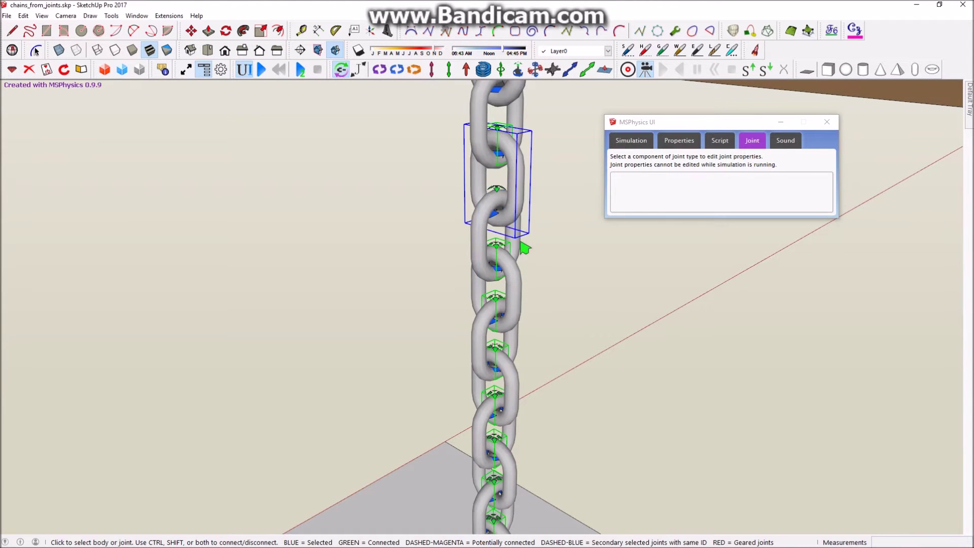
{"action": "scroll", "coordinate": [505, 143], "scroll_direction": "down", "scroll_amount": 5}
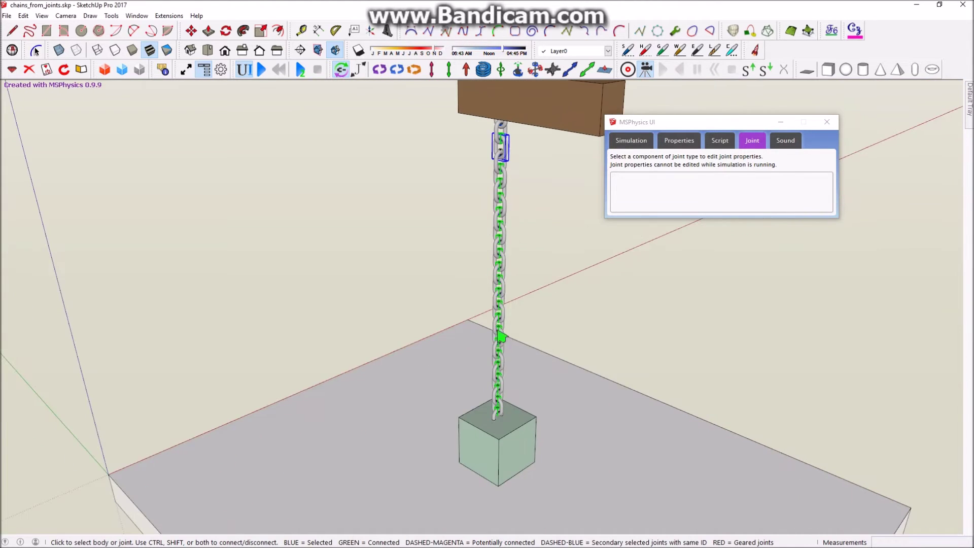
{"action": "scroll", "coordinate": [486, 319], "scroll_direction": "up", "scroll_amount": 5}
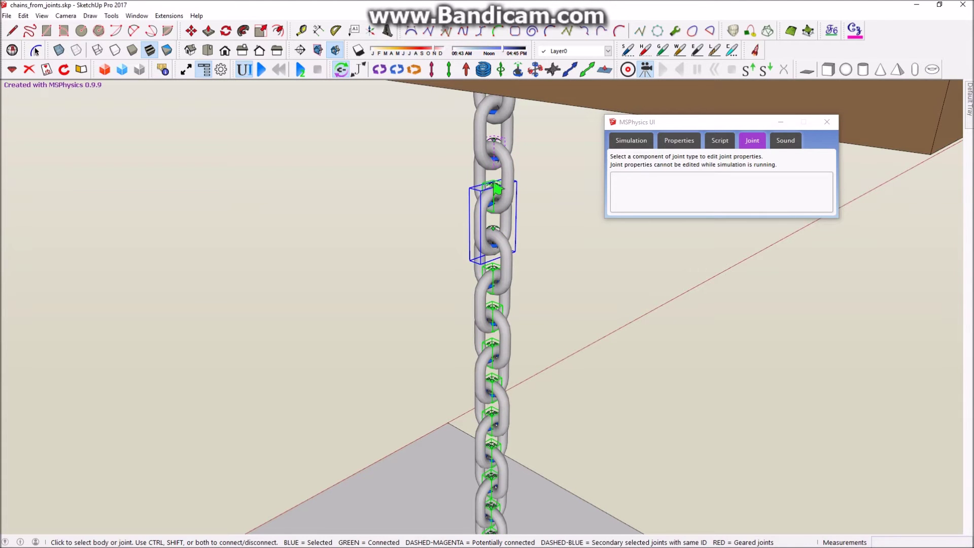
{"action": "scroll", "coordinate": [496, 189], "scroll_direction": "up", "scroll_amount": 2}
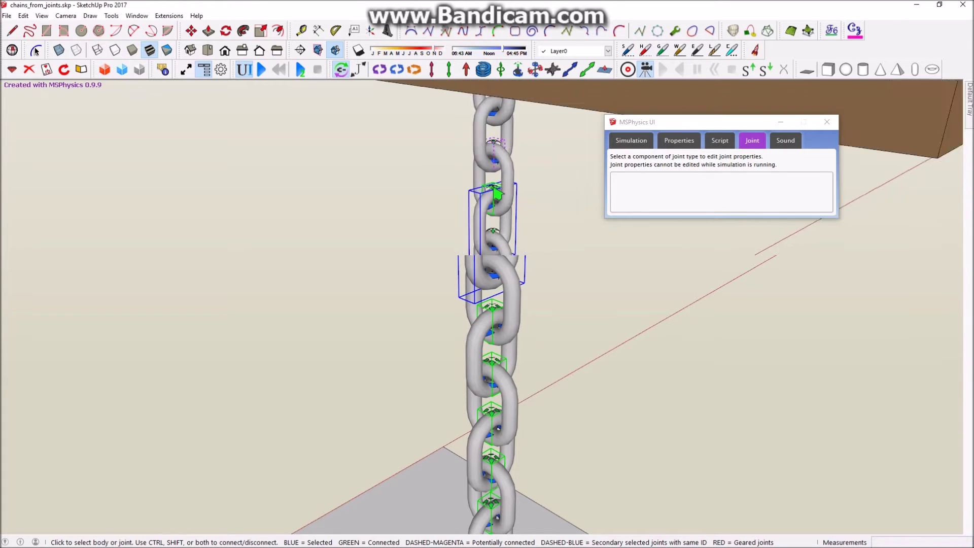
{"action": "scroll", "coordinate": [494, 254], "scroll_direction": "down", "scroll_amount": 5}
{"action": "scroll", "coordinate": [497, 345], "scroll_direction": "up", "scroll_amount": 5}
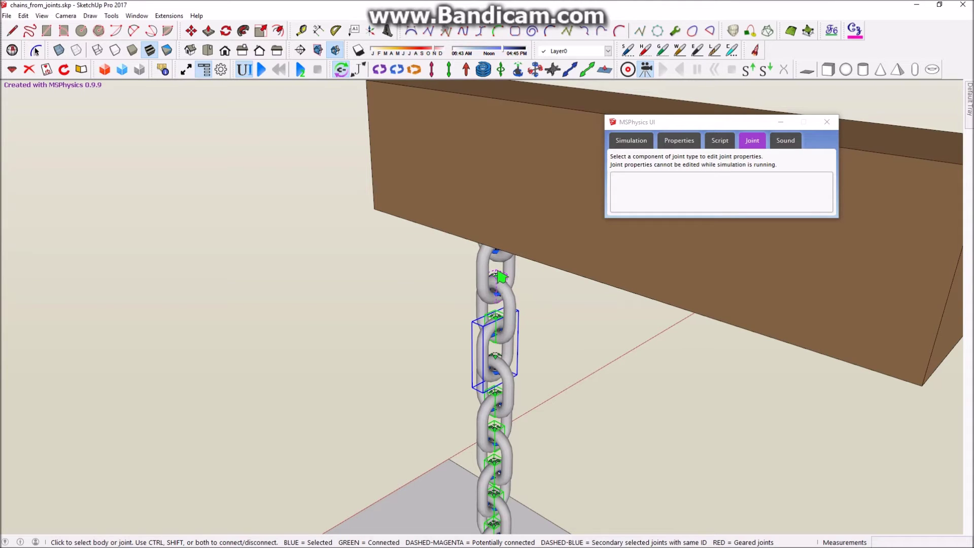
Inspect the joint connections of successive full links through the upper and middle part of the chain
{"action": "scroll", "coordinate": [501, 277], "scroll_direction": "down", "scroll_amount": 2}
{"action": "left_click", "coordinate": [501, 337]}
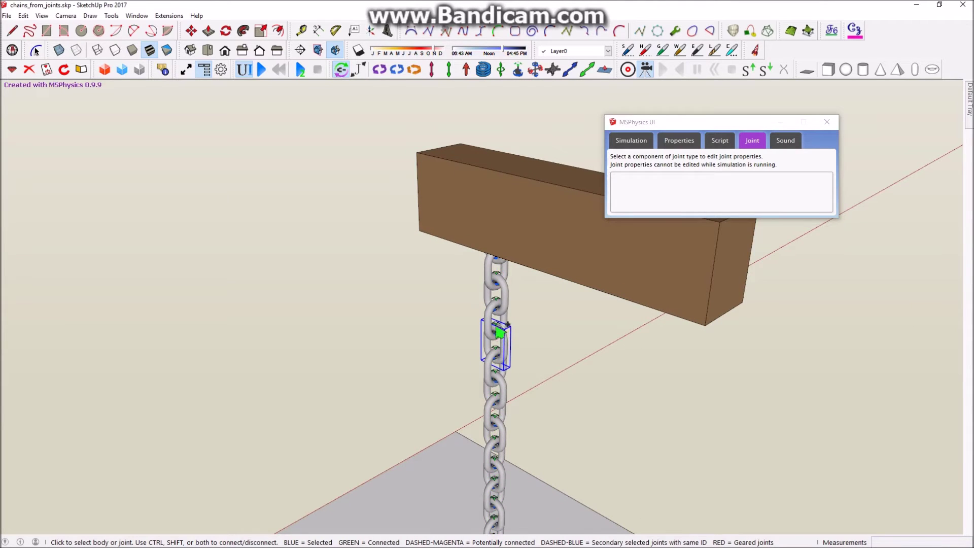
{"action": "scroll", "coordinate": [494, 226], "scroll_direction": "down", "scroll_amount": 2}
{"action": "scroll", "coordinate": [499, 304], "scroll_direction": "up", "scroll_amount": 4}
{"action": "left_click", "coordinate": [459, 310]}
{"action": "left_click", "coordinate": [471, 299]}
{"action": "left_click", "coordinate": [478, 287]}
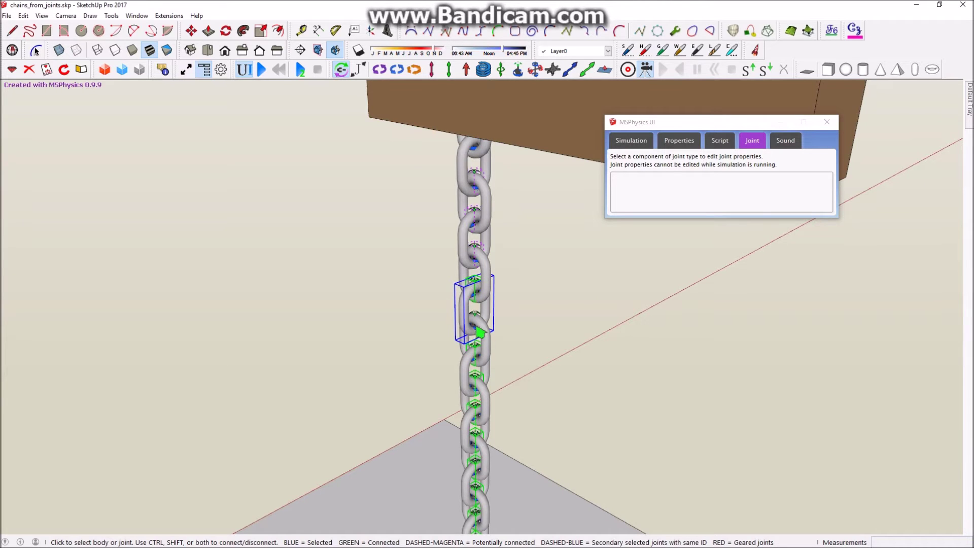
{"action": "left_click", "coordinate": [469, 366]}
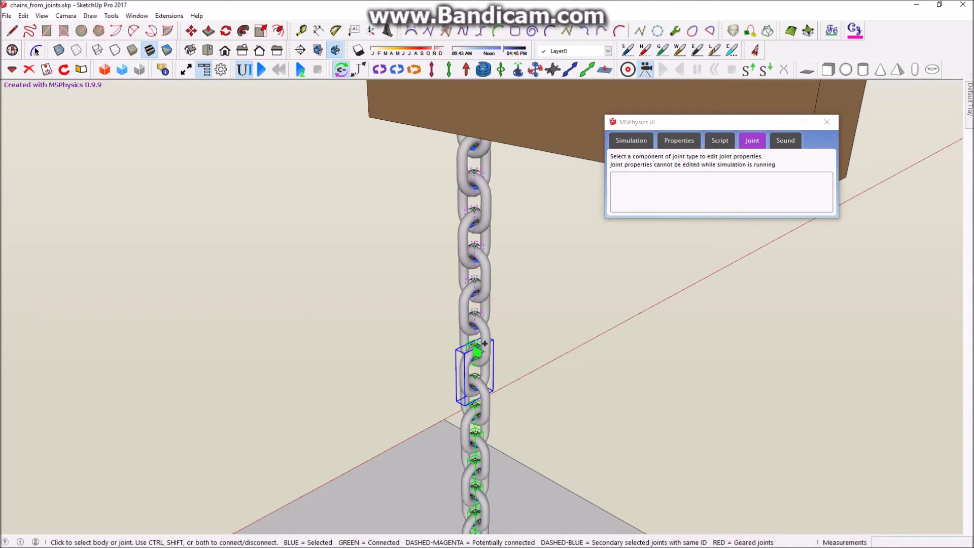
{"action": "left_click", "coordinate": [478, 383]}
{"action": "left_click", "coordinate": [477, 411]}
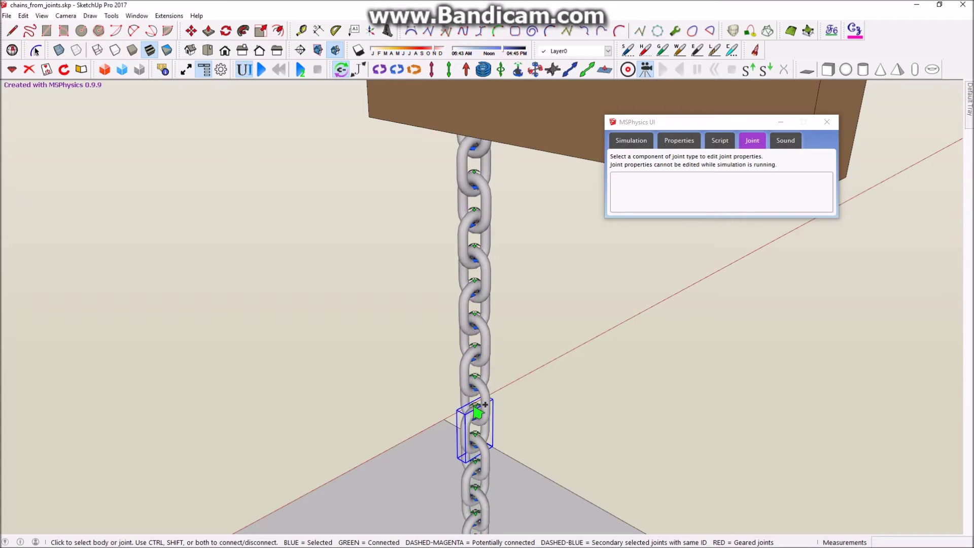
{"action": "scroll", "coordinate": [477, 412], "scroll_direction": "down", "scroll_amount": 3}
{"action": "scroll", "coordinate": [467, 396], "scroll_direction": "up", "scroll_amount": 3}
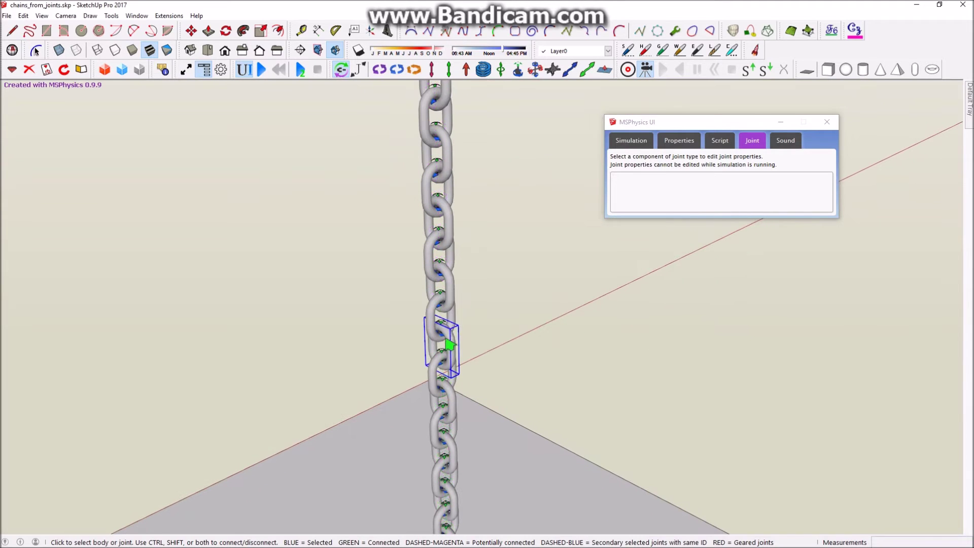
{"action": "scroll", "coordinate": [454, 317], "scroll_direction": "down", "scroll_amount": 3}
{"action": "scroll", "coordinate": [463, 301], "scroll_direction": "up", "scroll_amount": 3}
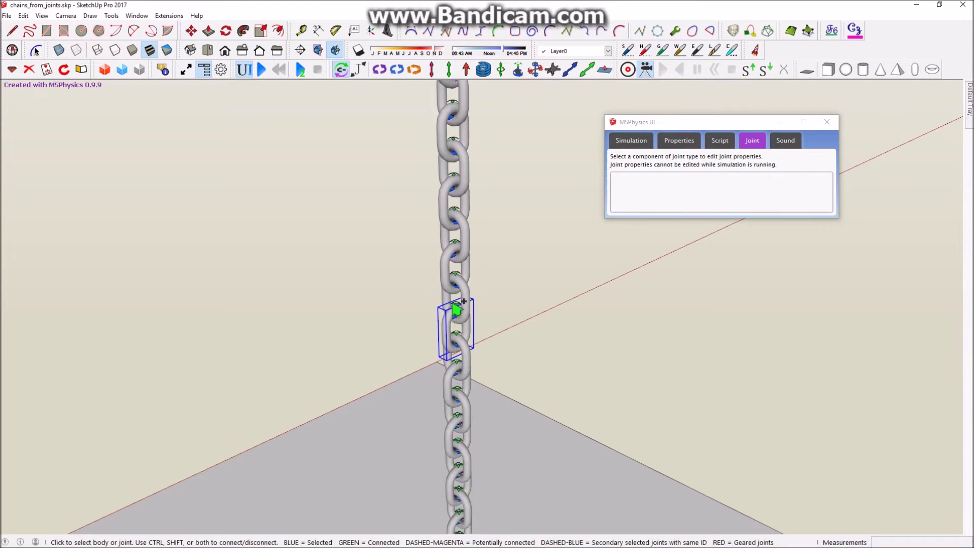
{"action": "scroll", "coordinate": [462, 328], "scroll_direction": "down", "scroll_amount": 2}
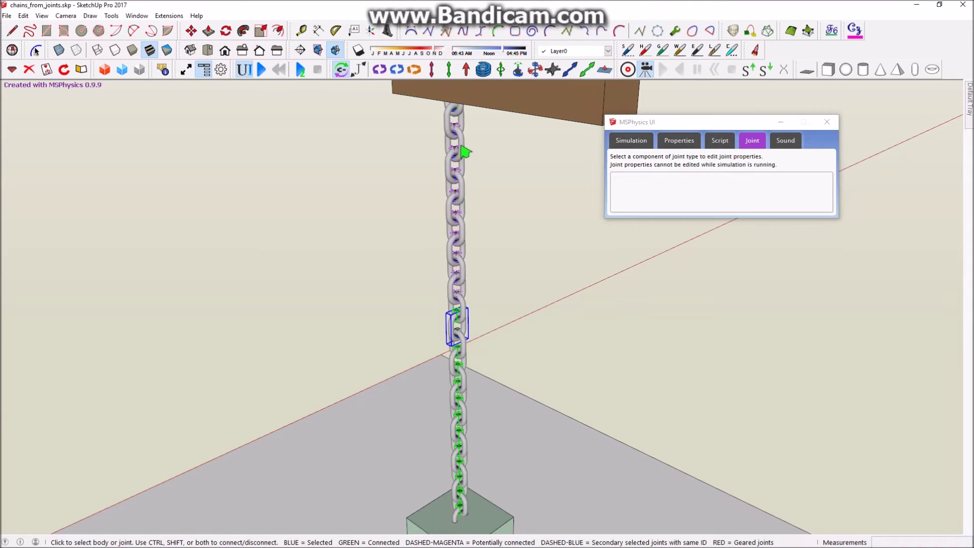
Examine the potentially connected joints of the links just below the beam, including a close-up view
{"action": "scroll", "coordinate": [462, 158], "scroll_direction": "down", "scroll_amount": 2}
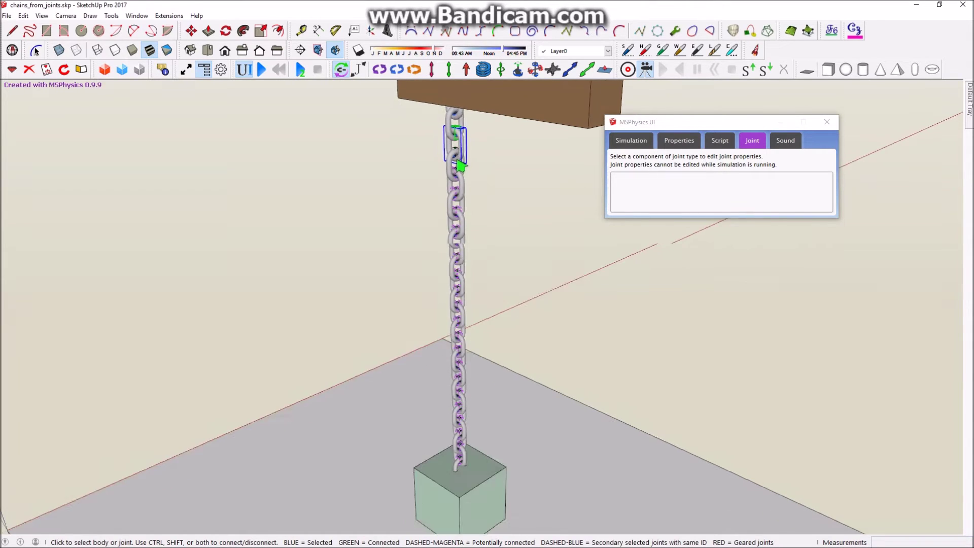
{"action": "scroll", "coordinate": [462, 159], "scroll_direction": "up", "scroll_amount": 3}
{"action": "scroll", "coordinate": [462, 123], "scroll_direction": "down", "scroll_amount": 2}
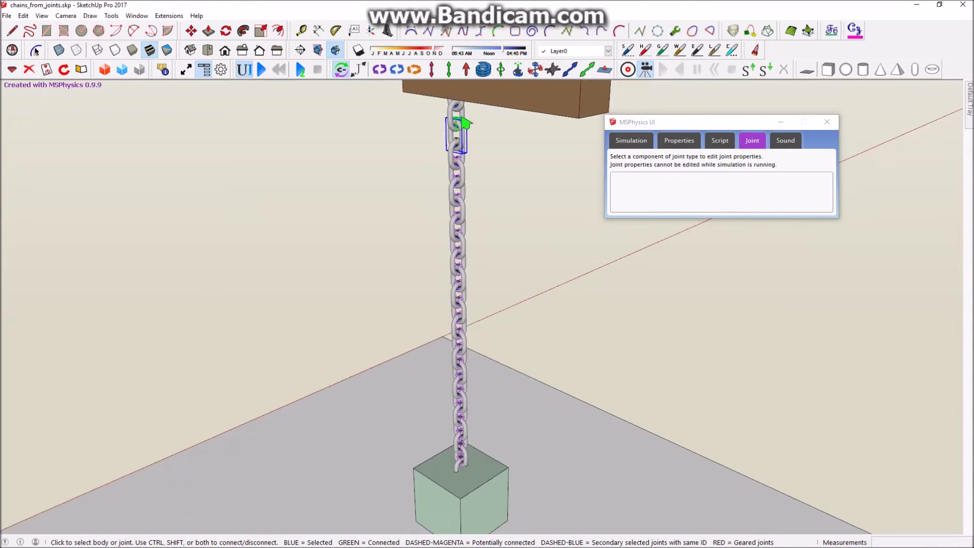
{"action": "scroll", "coordinate": [458, 126], "scroll_direction": "up", "scroll_amount": 2}
{"action": "scroll", "coordinate": [463, 131], "scroll_direction": "up", "scroll_amount": 3}
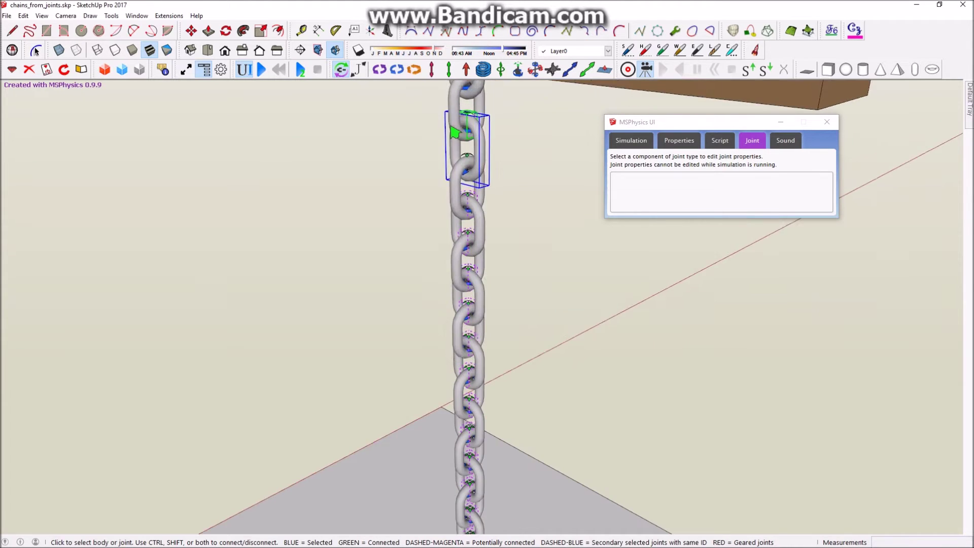
{"action": "scroll", "coordinate": [473, 124], "scroll_direction": "down", "scroll_amount": 2}
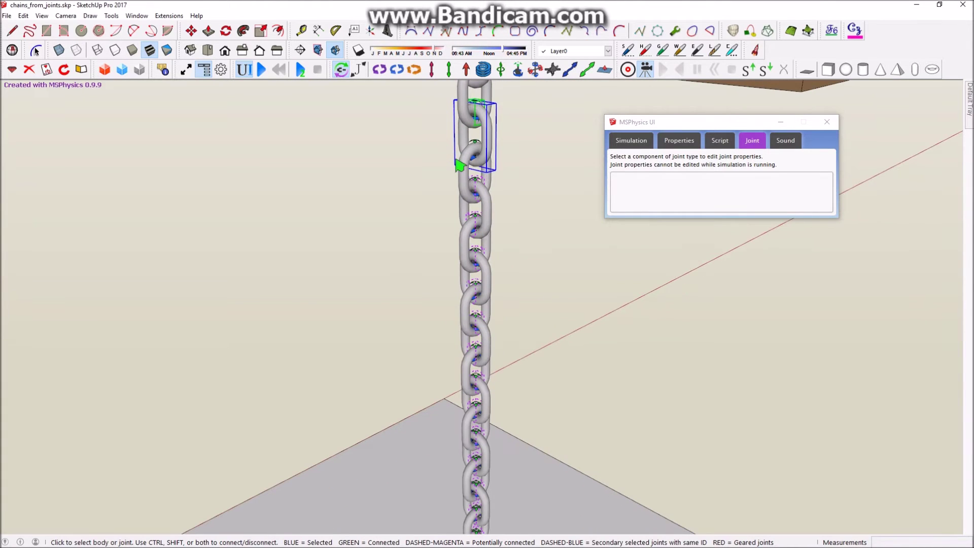
{"action": "left_click", "coordinate": [466, 164]}
{"action": "left_click", "coordinate": [489, 217]}
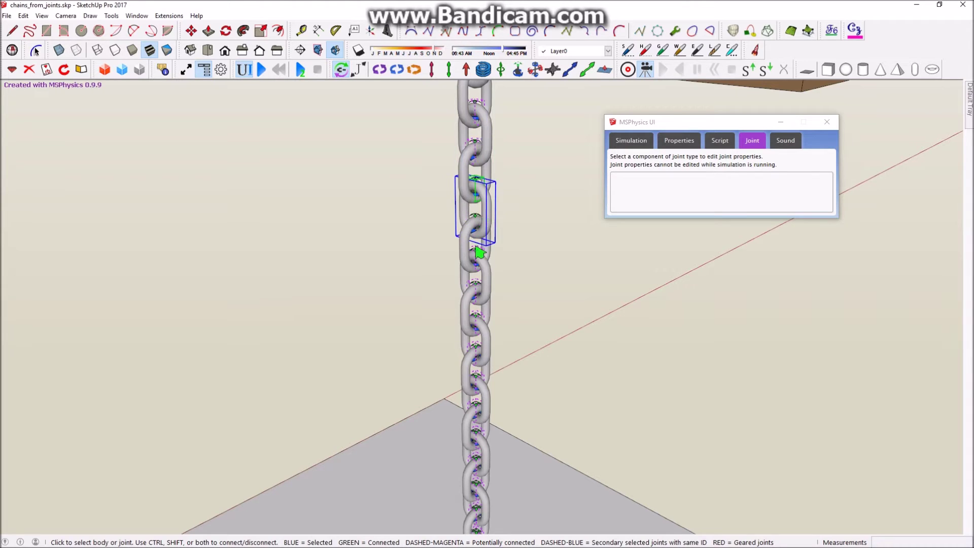
{"action": "scroll", "coordinate": [479, 252], "scroll_direction": "up", "scroll_amount": 6}
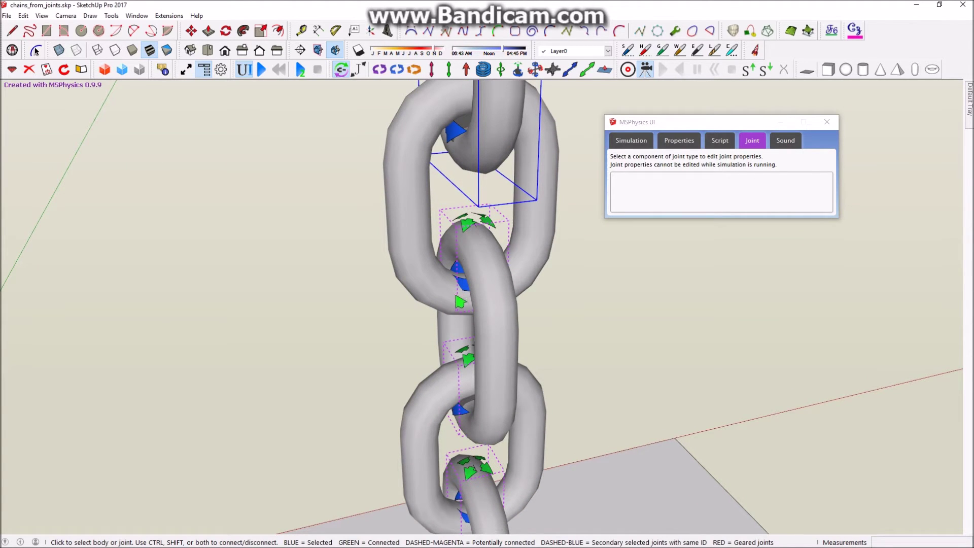
{"action": "scroll", "coordinate": [642, 337], "scroll_direction": "down", "scroll_amount": 6}
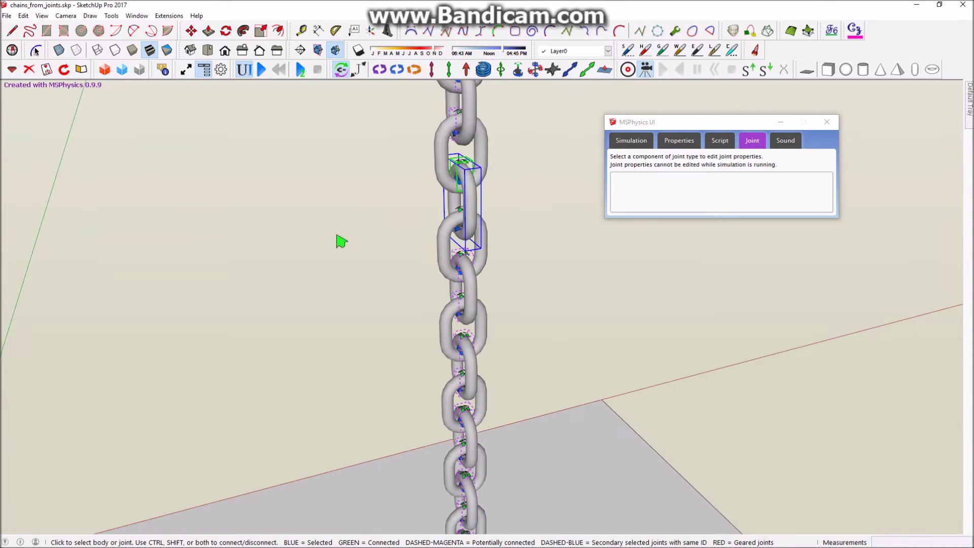
{"action": "scroll", "coordinate": [465, 271], "scroll_direction": "down", "scroll_amount": 2}
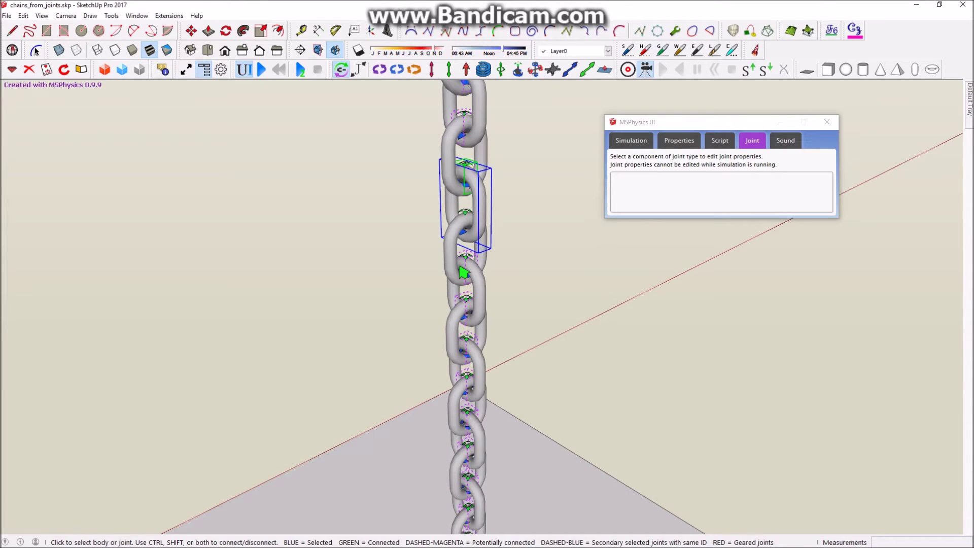
Compare the connected and potentially connected joints of individual links around the middle of the chain
{"action": "middle_click_drag", "start_coordinate": [450, 271], "coordinate": [469, 266]}
{"action": "left_click", "coordinate": [458, 252]}
{"action": "left_click", "coordinate": [484, 287]}
{"action": "scroll", "coordinate": [468, 275], "scroll_direction": "down", "scroll_amount": 2}
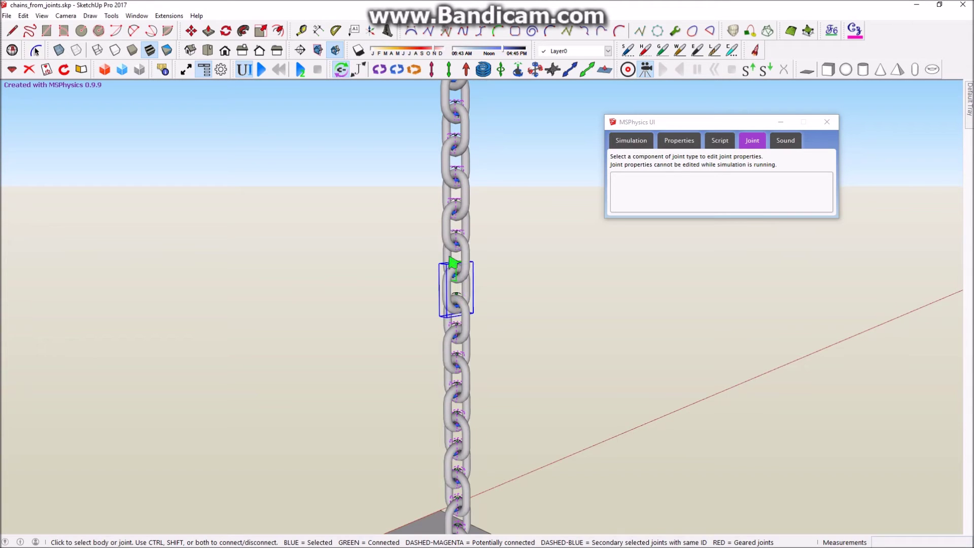
{"action": "scroll", "coordinate": [460, 274], "scroll_direction": "down", "scroll_amount": 2}
{"action": "left_click", "coordinate": [461, 270]}
{"action": "middle_click_drag", "start_coordinate": [462, 272], "coordinate": [454, 299]}
{"action": "left_click", "coordinate": [455, 300]}
{"action": "scroll", "coordinate": [458, 307], "scroll_direction": "up", "scroll_amount": 2}
{"action": "left_click", "coordinate": [459, 320]}
{"action": "left_click", "coordinate": [452, 329]}
{"action": "left_click", "coordinate": [465, 312]}
{"action": "left_click", "coordinate": [457, 330]}
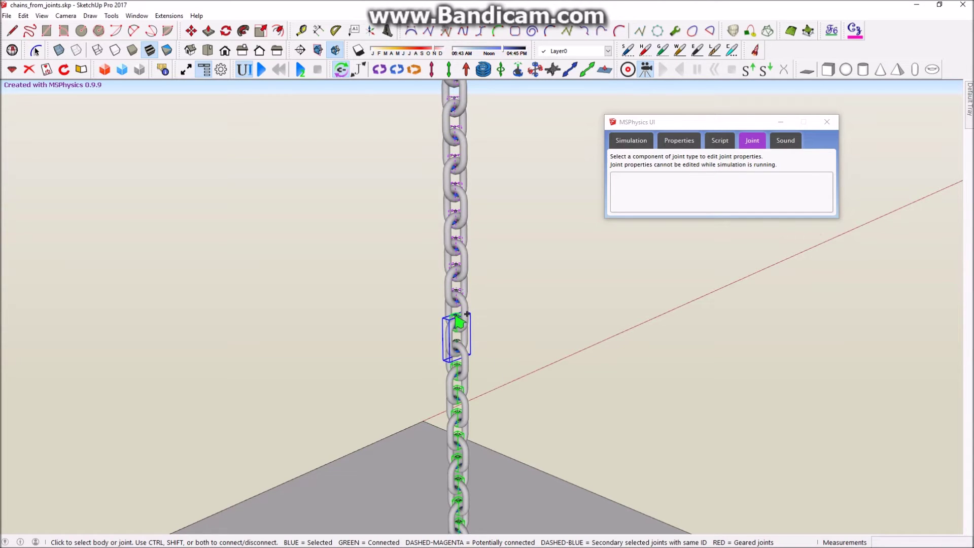
{"action": "left_click", "coordinate": [459, 353]}
{"action": "left_click", "coordinate": [457, 373]}
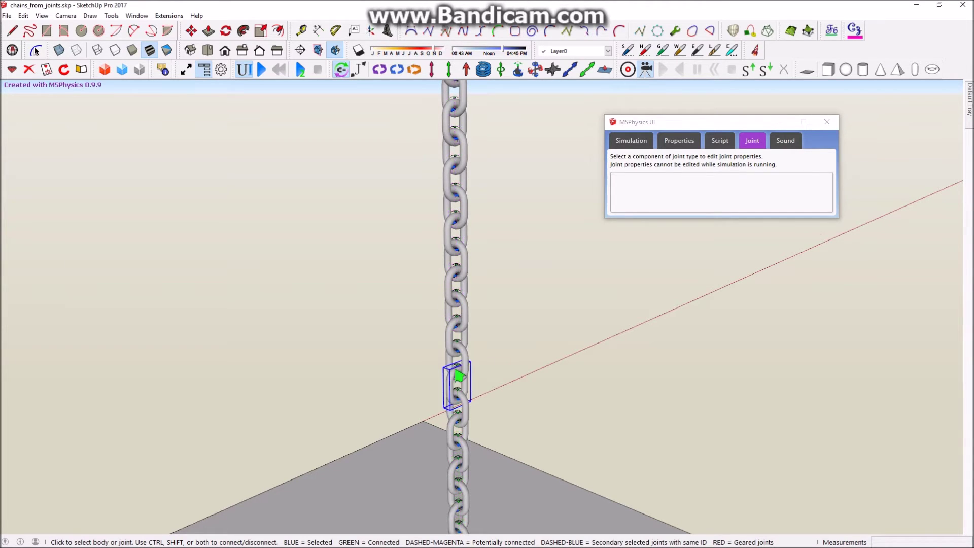
{"action": "left_click", "coordinate": [461, 391]}
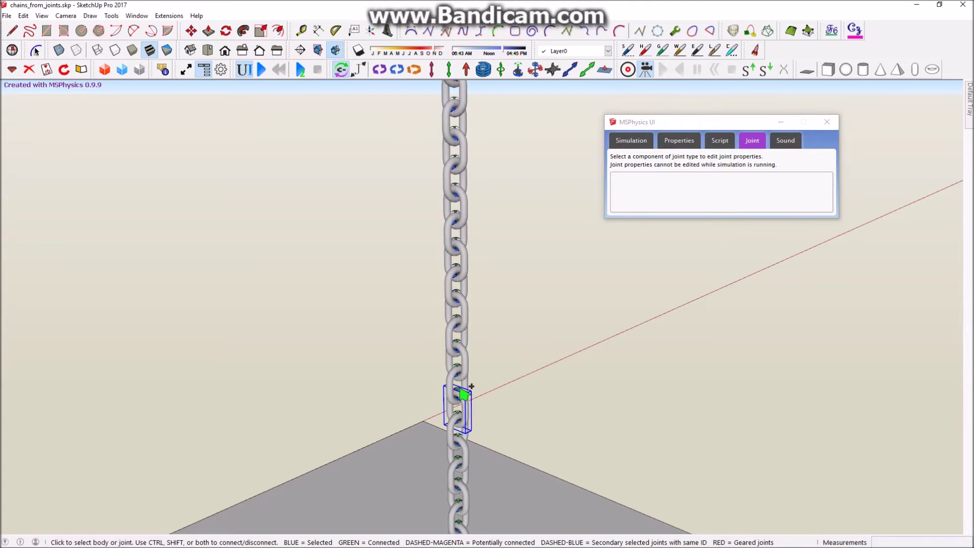
{"action": "left_click", "coordinate": [453, 437]}
Examine the joint connections of the lower links one after another down to the last full link above the cube
{"action": "scroll", "coordinate": [423, 242], "scroll_direction": "down", "scroll_amount": 3}
{"action": "scroll", "coordinate": [442, 349], "scroll_direction": "up", "scroll_amount": 3}
{"action": "left_click", "coordinate": [449, 399]}
{"action": "left_click", "coordinate": [444, 421]}
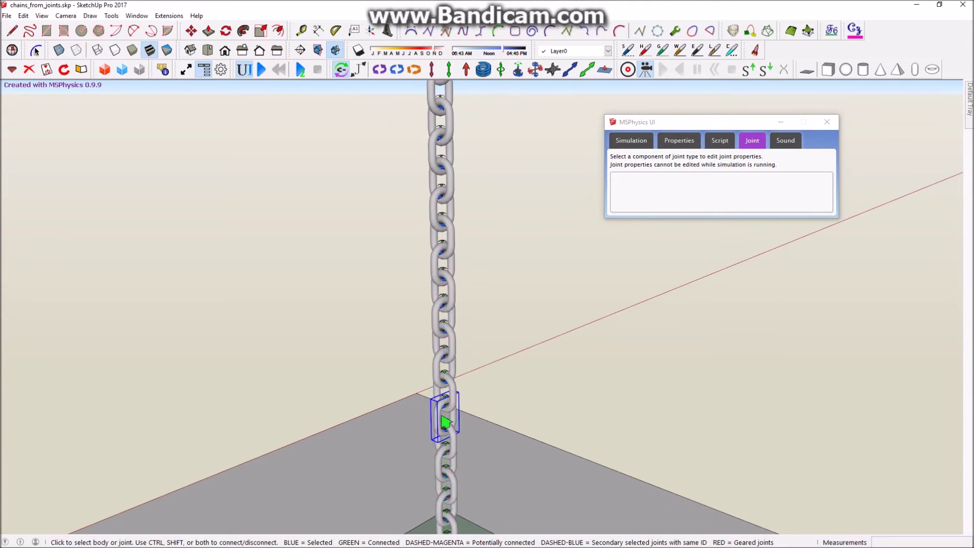
{"action": "left_click", "coordinate": [449, 426]}
{"action": "left_click", "coordinate": [447, 449]}
{"action": "left_click", "coordinate": [454, 473]}
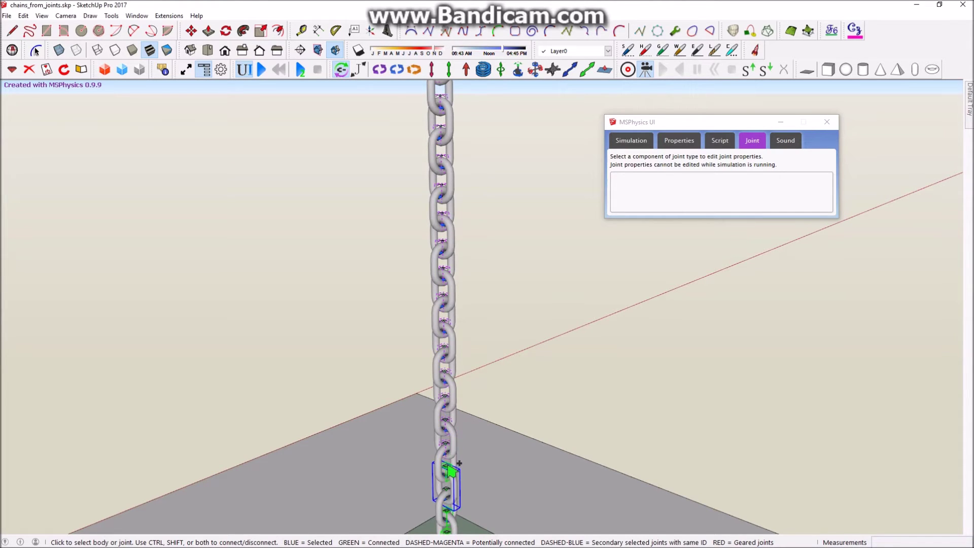
{"action": "scroll", "coordinate": [417, 310], "scroll_direction": "down", "scroll_amount": 3}
{"action": "scroll", "coordinate": [433, 398], "scroll_direction": "up", "scroll_amount": 3}
{"action": "left_click", "coordinate": [430, 420]}
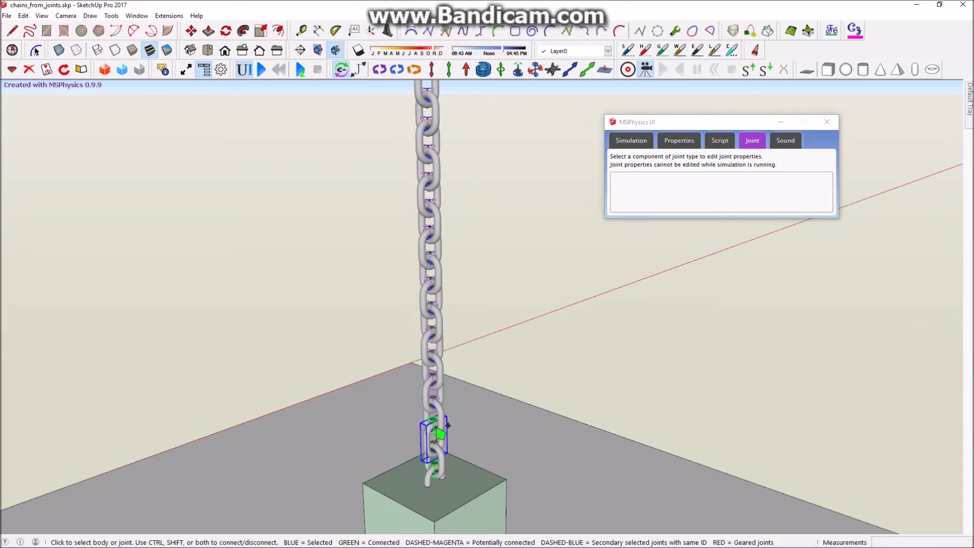
{"action": "scroll", "coordinate": [425, 346], "scroll_direction": "down", "scroll_amount": 4}
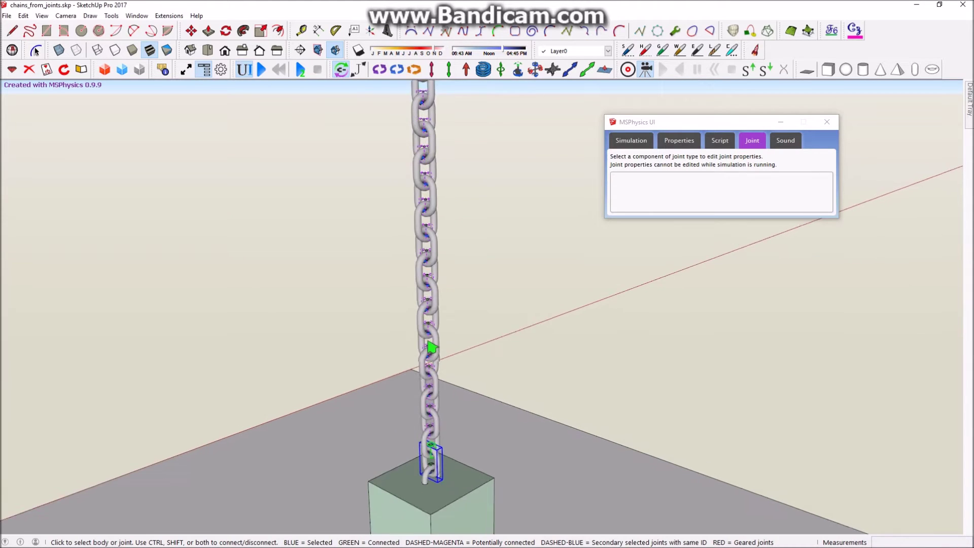
Inspect which chain joints the suspended cube connects to, and leave the Joint Connection Tool
{"action": "middle_click_drag", "start_coordinate": [443, 177], "coordinate": [447, 377]}
{"action": "scroll", "coordinate": [447, 377], "scroll_direction": "up", "scroll_amount": 4}
{"action": "left_click", "coordinate": [432, 389]}
{"action": "scroll", "coordinate": [432, 389], "scroll_direction": "up", "scroll_amount": 3}
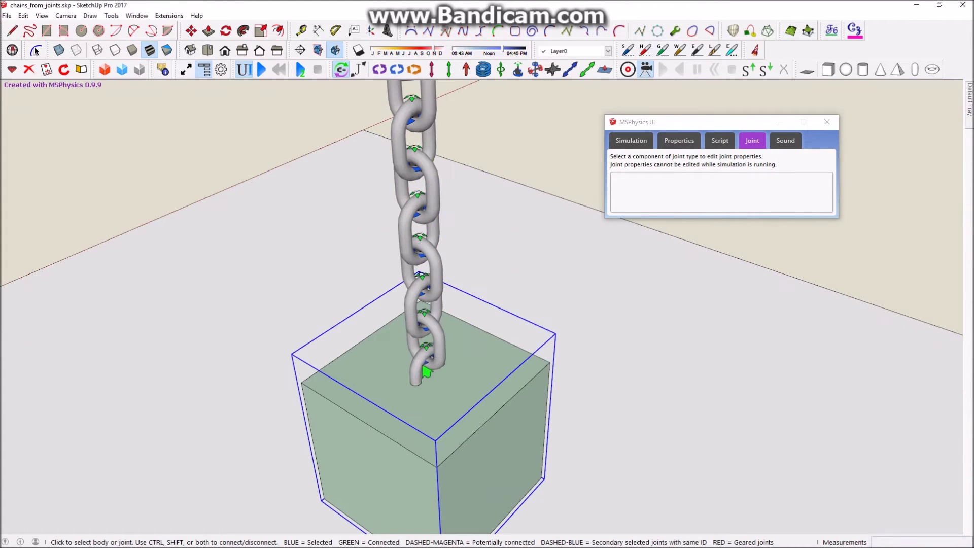
{"action": "middle_click_drag", "start_coordinate": [432, 389], "coordinate": [421, 275]}
{"action": "scroll", "coordinate": [429, 344], "scroll_direction": "down", "scroll_amount": 5}
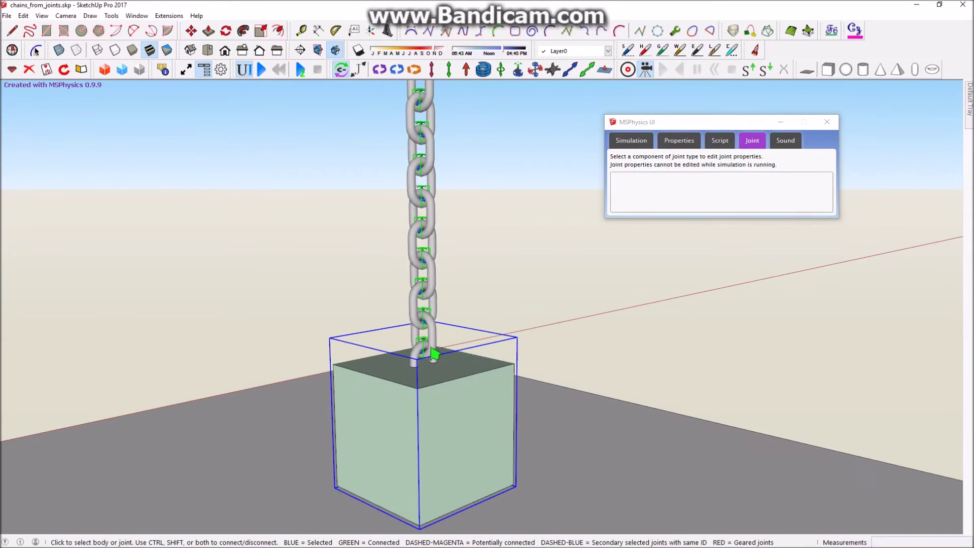
{"action": "middle_click_drag", "start_coordinate": [446, 397], "coordinate": [418, 289]}
{"action": "scroll", "coordinate": [418, 289], "scroll_direction": "up", "scroll_amount": 5}
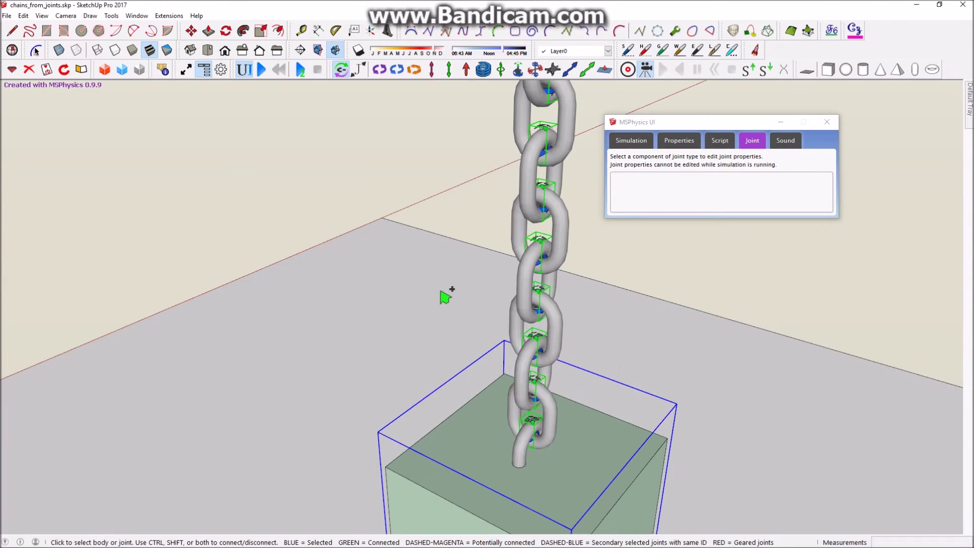
{"action": "scroll", "coordinate": [441, 293], "scroll_direction": "down", "scroll_amount": 5}
{"action": "scroll", "coordinate": [487, 383], "scroll_direction": "down", "scroll_amount": 2}
{"action": "scroll", "coordinate": [456, 355], "scroll_direction": "up", "scroll_amount": 6}
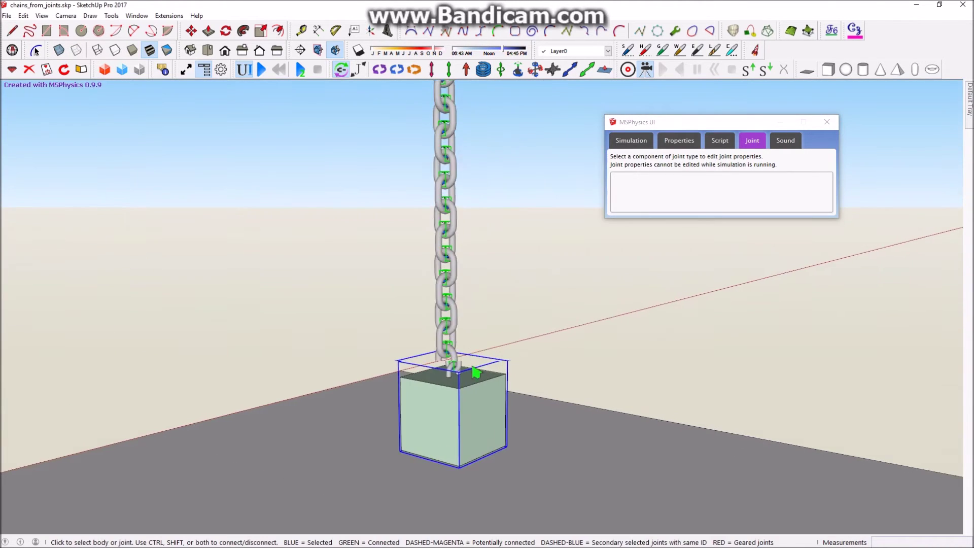
{"action": "key", "text": "space"}
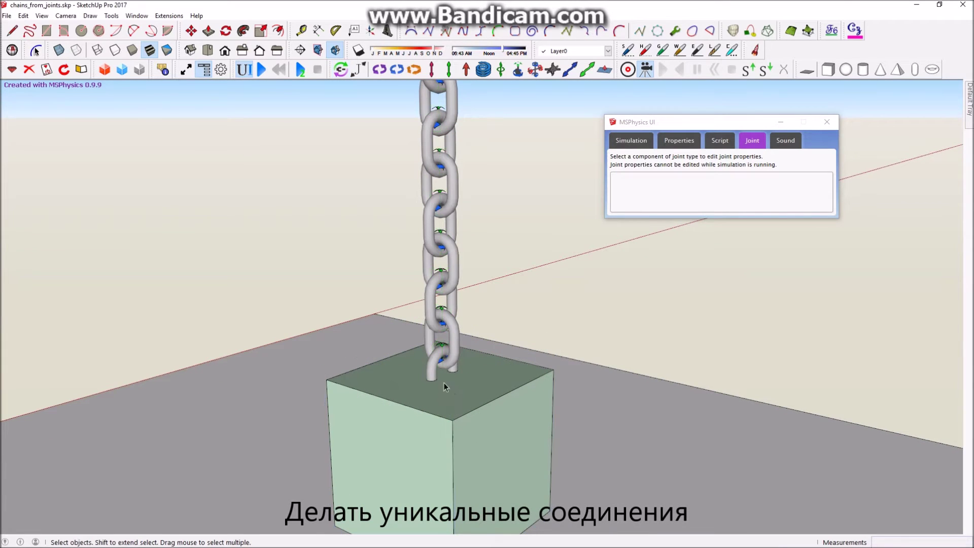
{"action": "left_click", "coordinate": [442, 387]}
{"action": "double_click", "coordinate": [435, 362]}
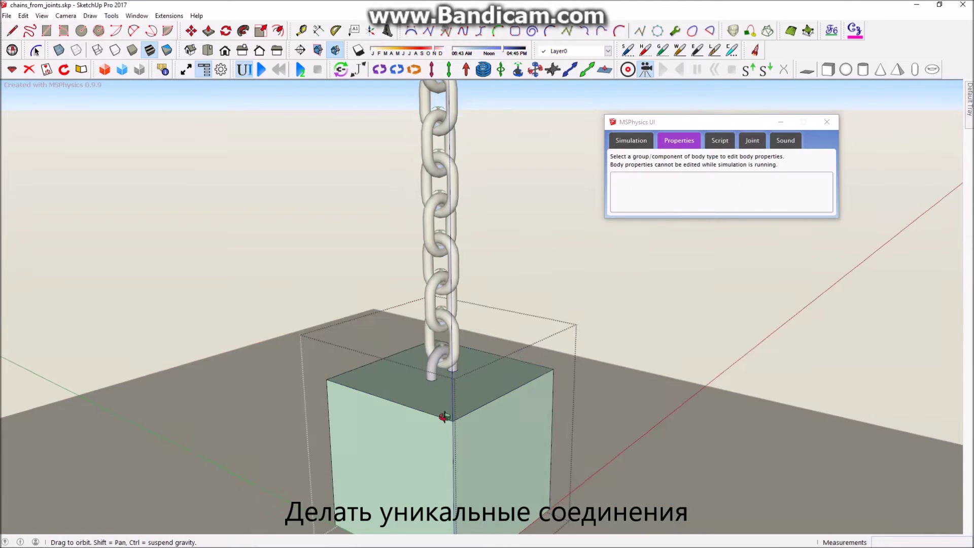
{"action": "middle_click_drag", "start_coordinate": [445, 414], "coordinate": [444, 429]}
{"action": "scroll", "coordinate": [445, 426], "scroll_direction": "down", "scroll_amount": 1}
{"action": "left_click", "coordinate": [523, 285]}
Make the lowest full chain link above the cube a unique component
{"action": "right_click", "coordinate": [463, 337]}
{"action": "left_click", "coordinate": [452, 346]}
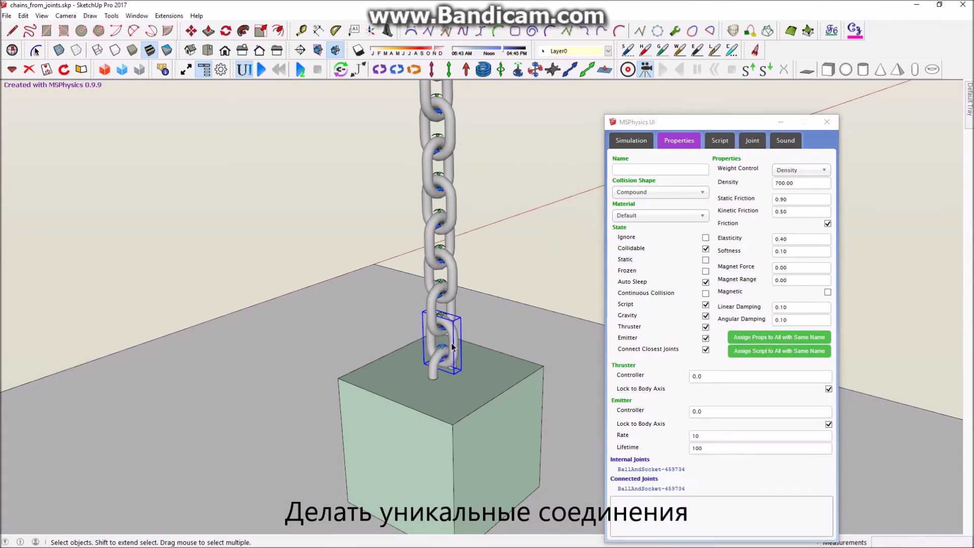
{"action": "right_click", "coordinate": [451, 343]}
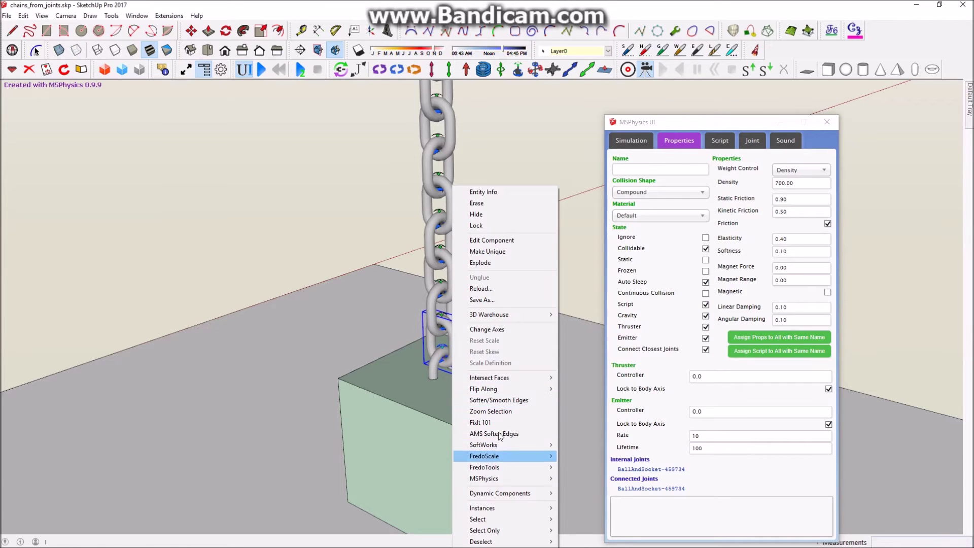
{"action": "left_click", "coordinate": [487, 252]}
Open the lowest full link and give its ball and socket joint a unique MSPhysics ID
{"action": "scroll", "coordinate": [449, 342], "scroll_direction": "up", "scroll_amount": 5}
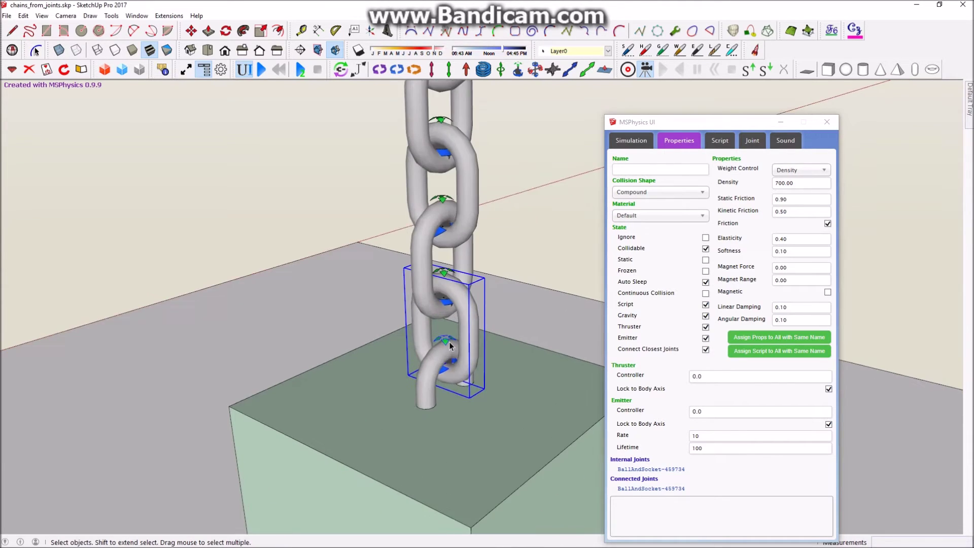
{"action": "double_click", "coordinate": [449, 342]}
{"action": "left_click", "coordinate": [447, 340]}
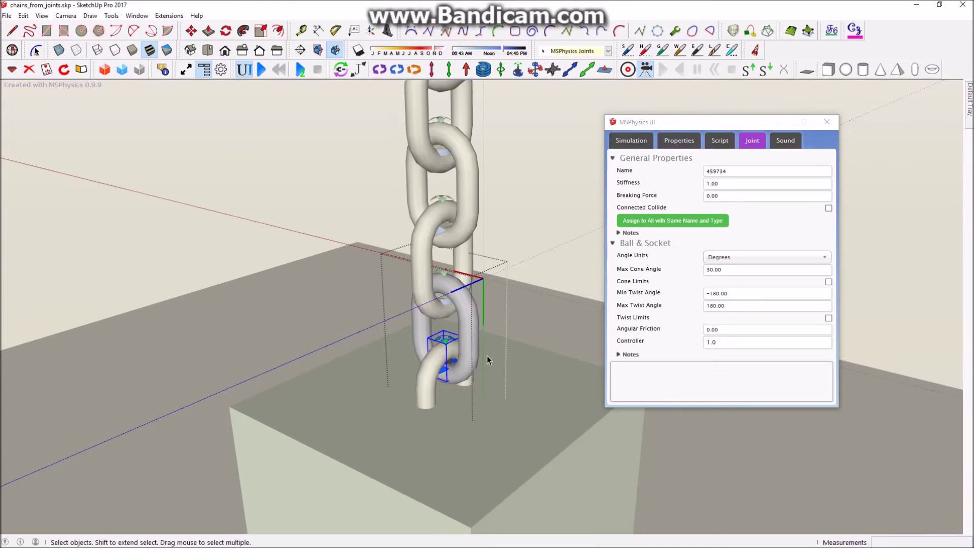
{"action": "right_click", "coordinate": [444, 343]}
{"action": "mouse_move", "coordinate": [537, 479]}
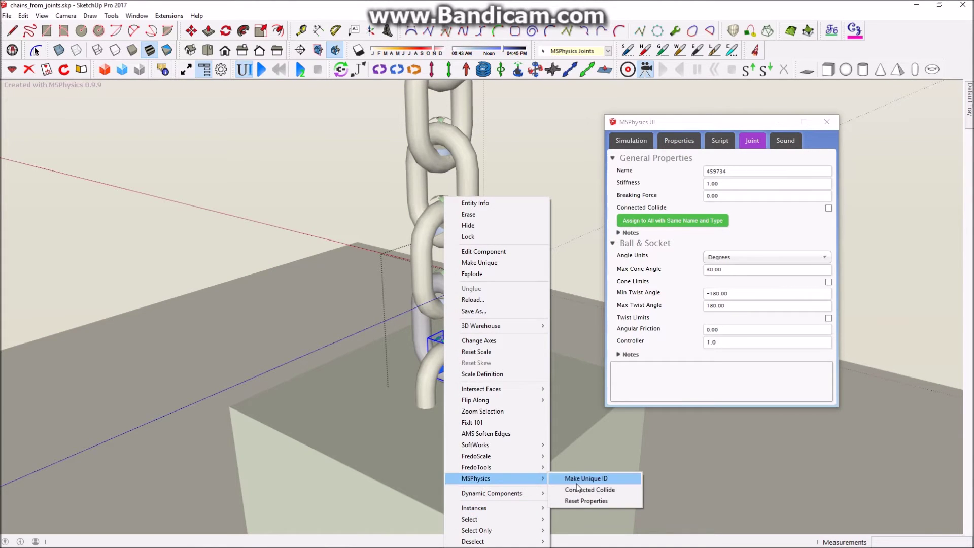
{"action": "left_click", "coordinate": [587, 478]}
Close the link and check the cube's joint connections with the Joint Connection Tool
{"action": "middle_click_drag", "start_coordinate": [442, 297], "coordinate": [457, 284]}
{"action": "left_click", "coordinate": [387, 104]}
{"action": "left_click", "coordinate": [349, 71]}
{"action": "left_click", "coordinate": [477, 388]}
{"action": "scroll", "coordinate": [477, 388], "scroll_direction": "down", "scroll_amount": 2}
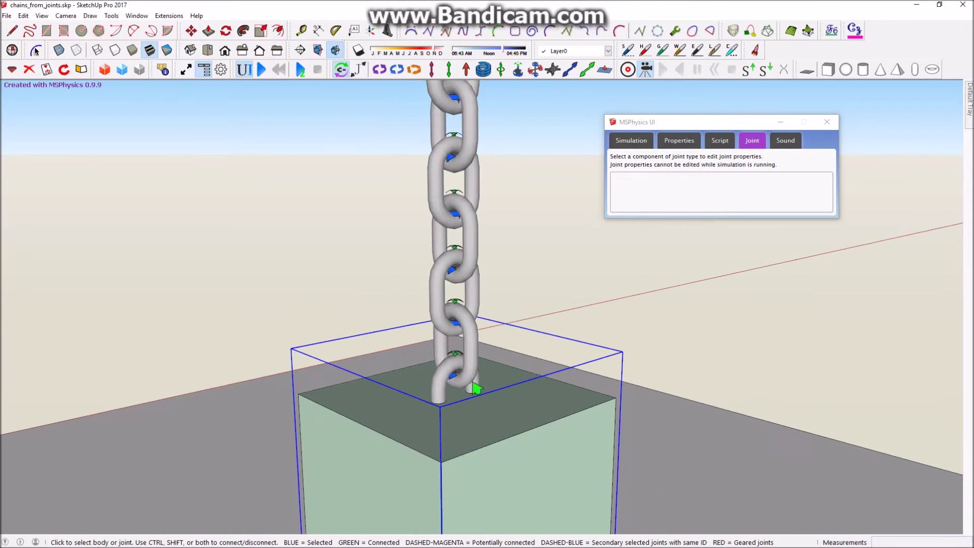
Check which joints the chain links above the cube and near the beam connect to with the Joint Connection Tool
{"action": "left_click", "coordinate": [459, 358]}
{"action": "scroll", "coordinate": [460, 363], "scroll_direction": "down", "scroll_amount": 2}
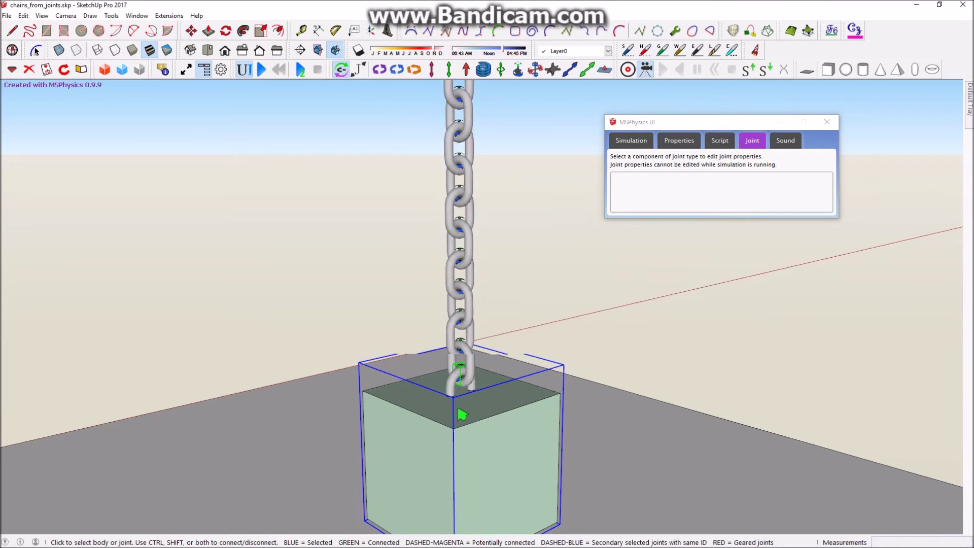
{"action": "scroll", "coordinate": [460, 406], "scroll_direction": "down", "scroll_amount": 2}
{"action": "left_click", "coordinate": [469, 390]}
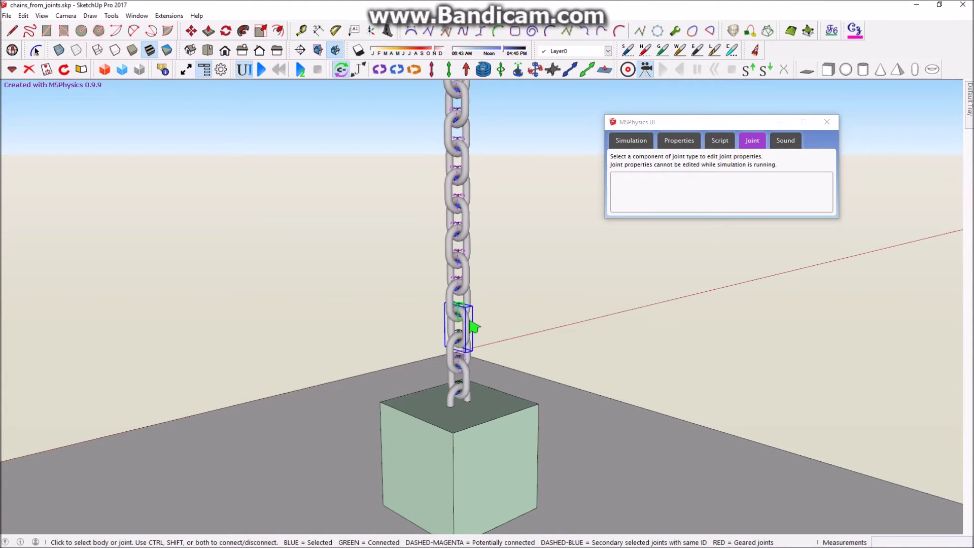
{"action": "scroll", "coordinate": [470, 336], "scroll_direction": "down", "scroll_amount": 5}
{"action": "scroll", "coordinate": [456, 261], "scroll_direction": "up", "scroll_amount": 5}
{"action": "left_click", "coordinate": [451, 228]}
{"action": "scroll", "coordinate": [451, 228], "scroll_direction": "down", "scroll_amount": 1}
{"action": "scroll", "coordinate": [454, 231], "scroll_direction": "down", "scroll_amount": 4}
Run the simulation, pull the hanging cube sideways to test the chain, and reset the simulation
{"action": "left_click", "coordinate": [264, 69]}
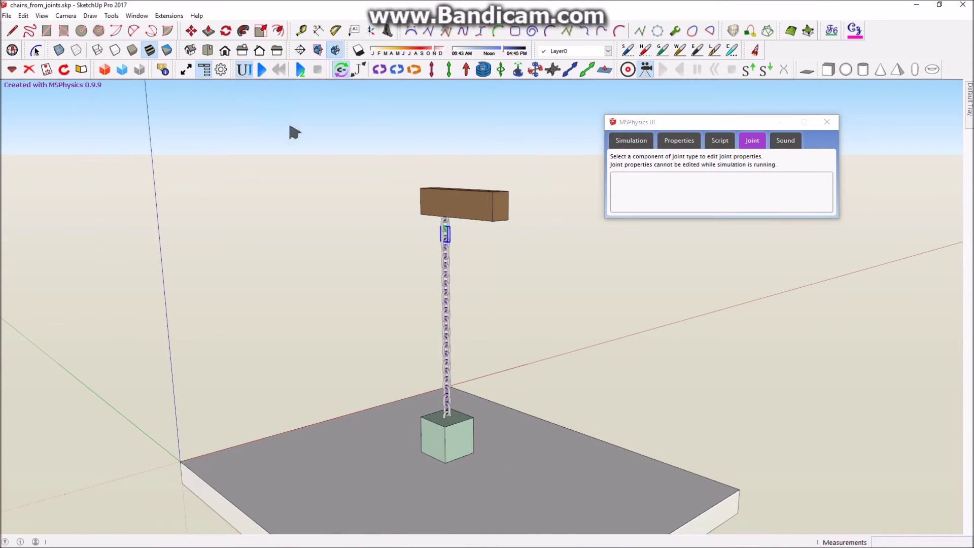
{"action": "middle_click_drag", "start_coordinate": [451, 345], "coordinate": [499, 333]}
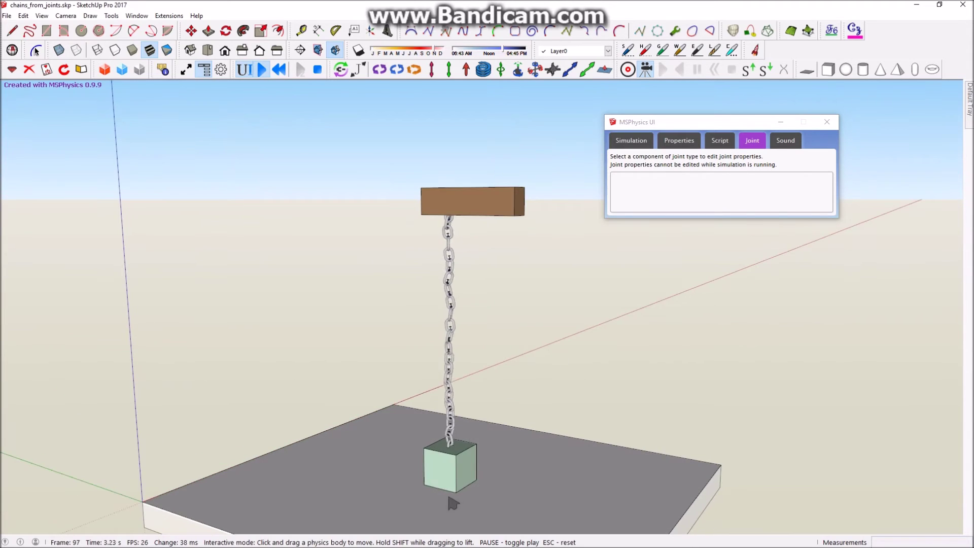
{"action": "left_click_drag", "start_coordinate": [445, 461], "coordinate": [363, 346]}
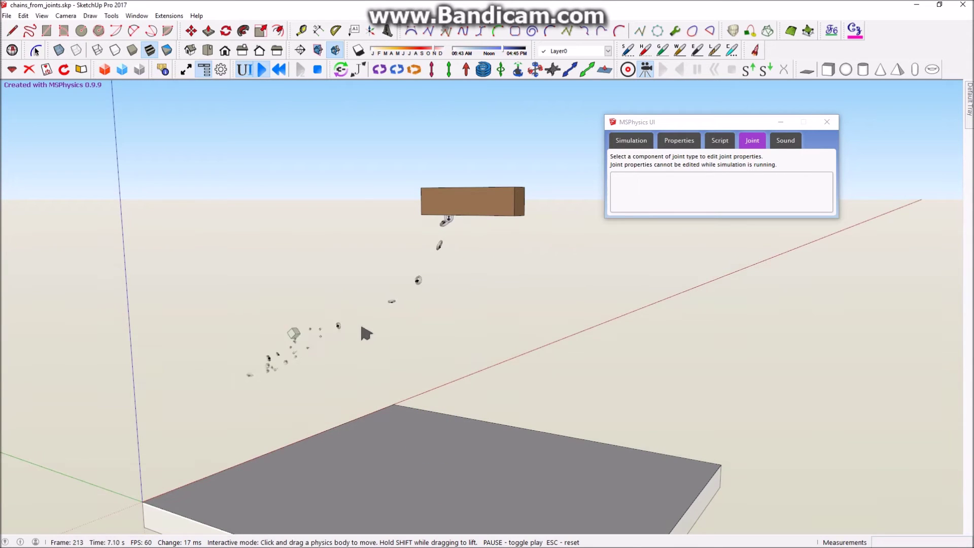
{"action": "left_click", "coordinate": [279, 69]}
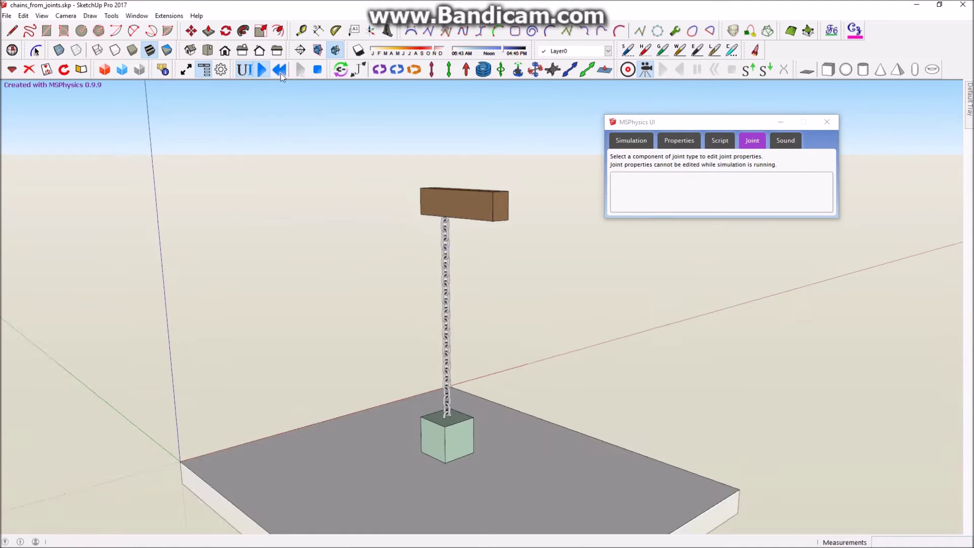
Select all the chain links between the beam and the cube and set their instance name to "chain"
{"action": "scroll", "coordinate": [327, 239], "scroll_direction": "up", "scroll_amount": 2}
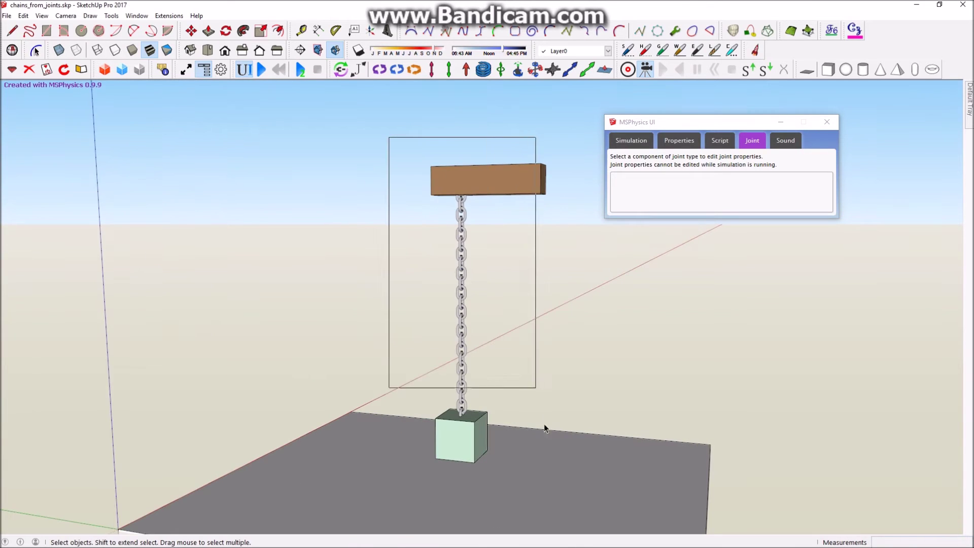
{"action": "left_click_drag", "start_coordinate": [530, 458], "coordinate": [529, 458]}
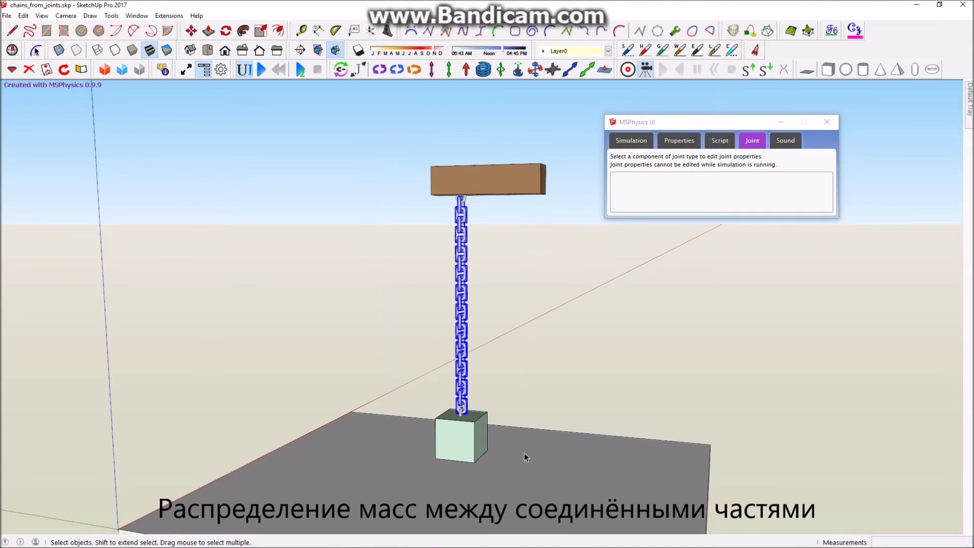
{"action": "middle_click_drag", "start_coordinate": [482, 437], "coordinate": [478, 459]}
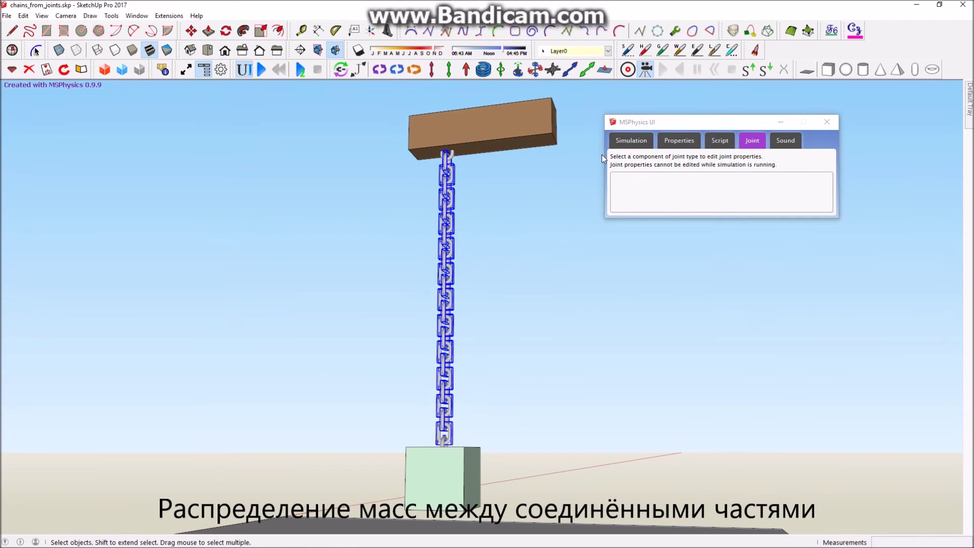
{"action": "left_click", "coordinate": [616, 144]}
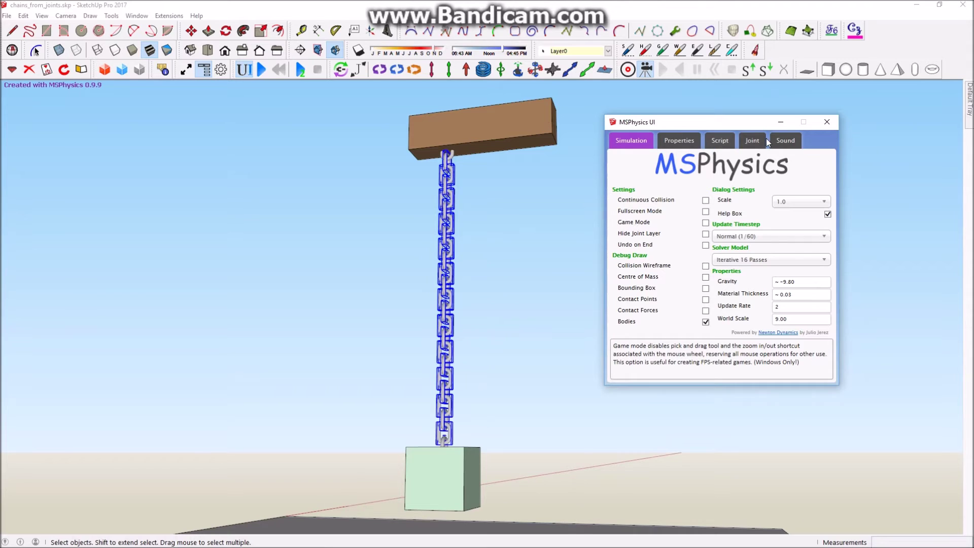
{"action": "mouse_move", "coordinate": [460, 185]}
{"action": "middle_mouse_down"}
{"action": "mouse_move", "coordinate": [461, 268]}
{"action": "mouse_move", "coordinate": [576, 207]}
{"action": "middle_mouse_up"}
{"action": "scroll", "coordinate": [460, 212], "scroll_direction": "up", "scroll_amount": 2}
{"action": "middle_click_drag", "start_coordinate": [459, 214], "coordinate": [449, 274]}
{"action": "right_click", "coordinate": [449, 175]}
{"action": "left_click", "coordinate": [469, 178]}
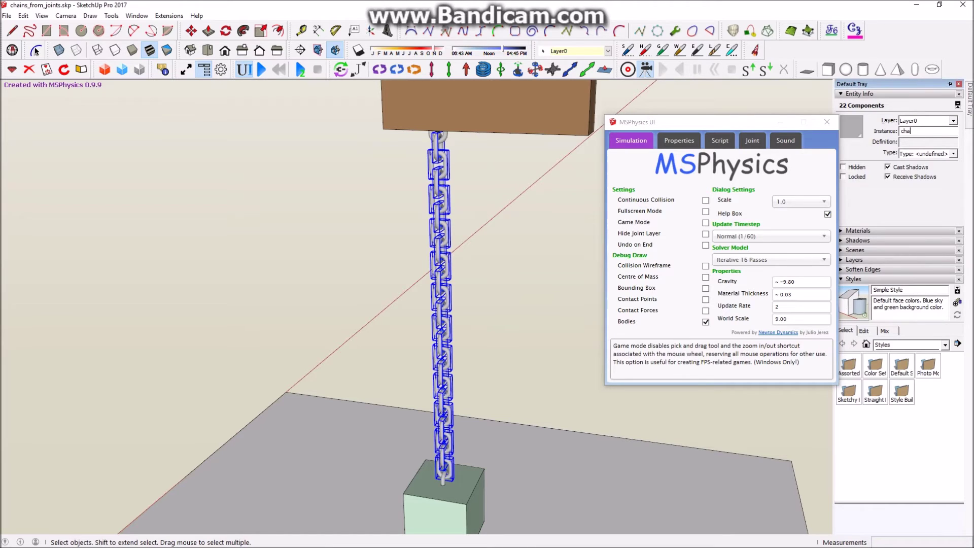
Control the top chain link's weight by mass, set it to 0.10, and assign its properties to all bodies with the same name
{"action": "left_click", "coordinate": [434, 153]}
{"action": "left_click", "coordinate": [791, 184]}
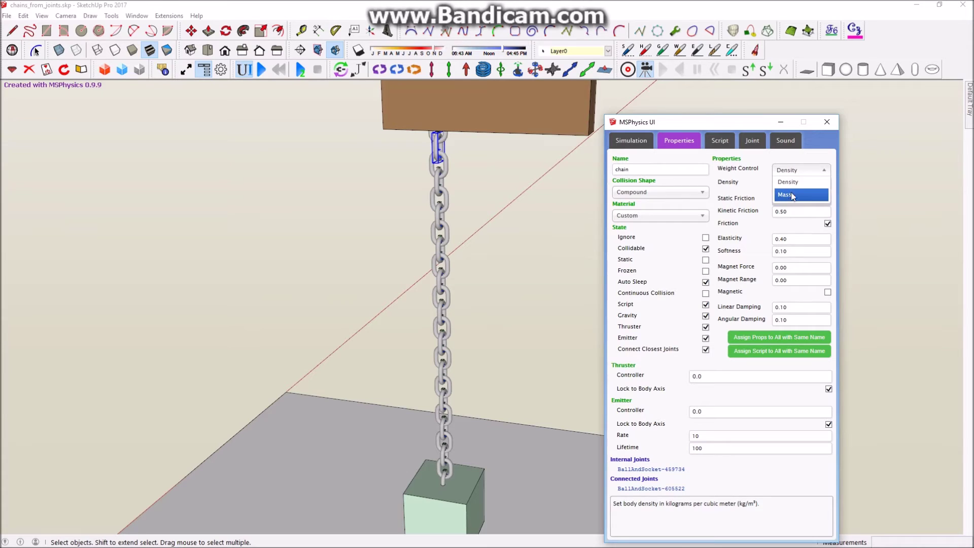
{"action": "left_click", "coordinate": [794, 196]}
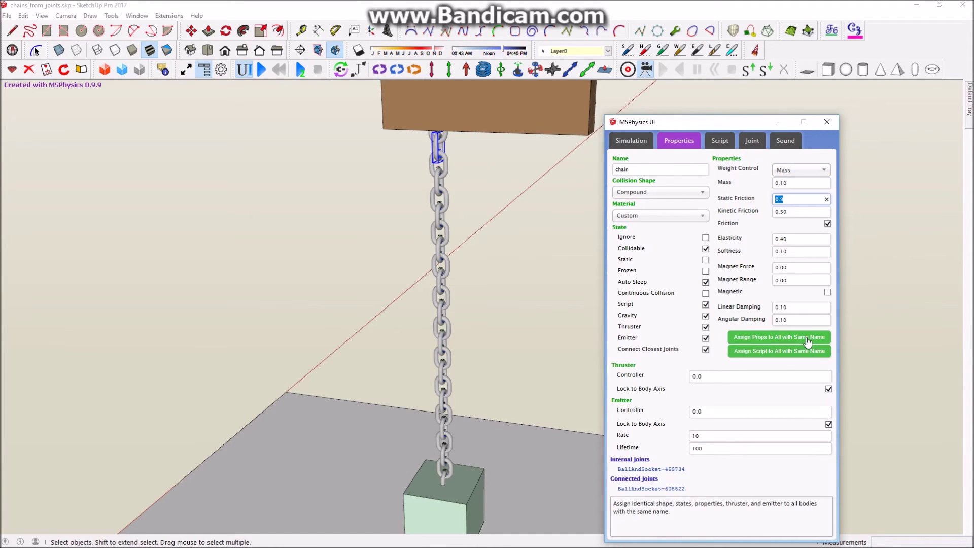
Switch the cube's weight control to Mass and set its mass to 5.00
{"action": "middle_click_drag", "start_coordinate": [491, 293], "coordinate": [443, 394]}
{"action": "left_click", "coordinate": [433, 429]}
{"action": "left_click", "coordinate": [801, 170]}
{"action": "left_click", "coordinate": [804, 183]}
{"action": "left_click", "coordinate": [805, 197]}
Deselect the cube and run the simulation to watch how the chain behaves with the assigned masses
{"action": "scroll", "coordinate": [457, 282], "scroll_direction": "down", "scroll_amount": 2}
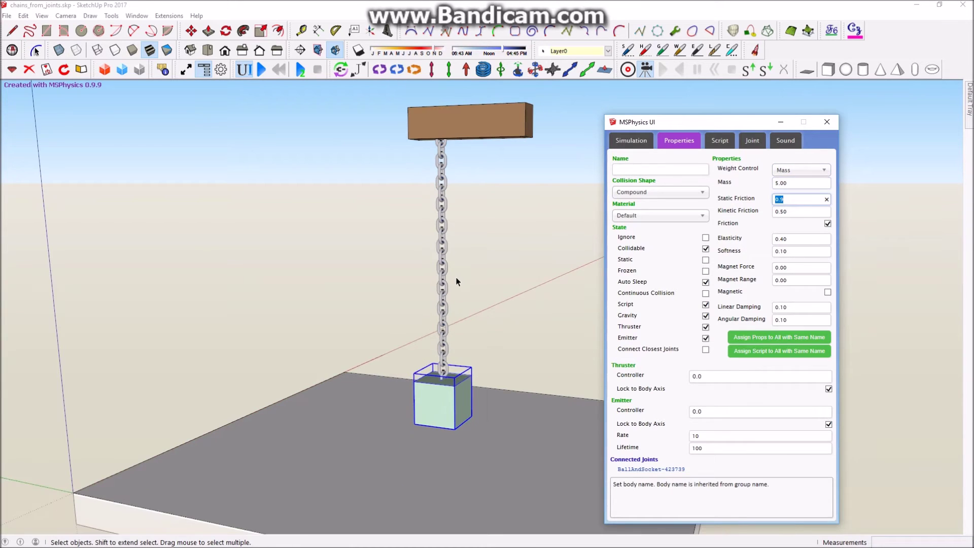
{"action": "left_click", "coordinate": [458, 282]}
{"action": "left_click", "coordinate": [264, 70]}
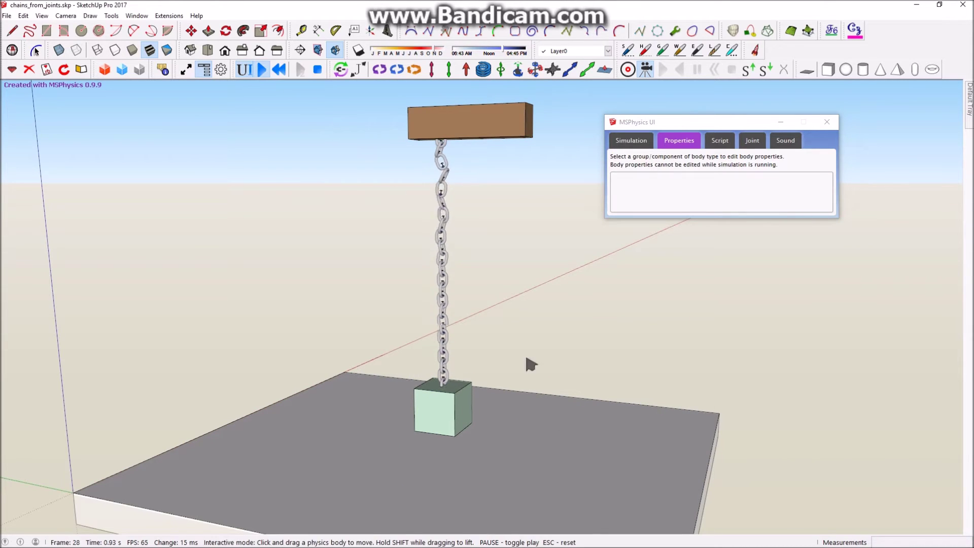
{"action": "middle_click_drag", "start_coordinate": [482, 337], "coordinate": [471, 365]}
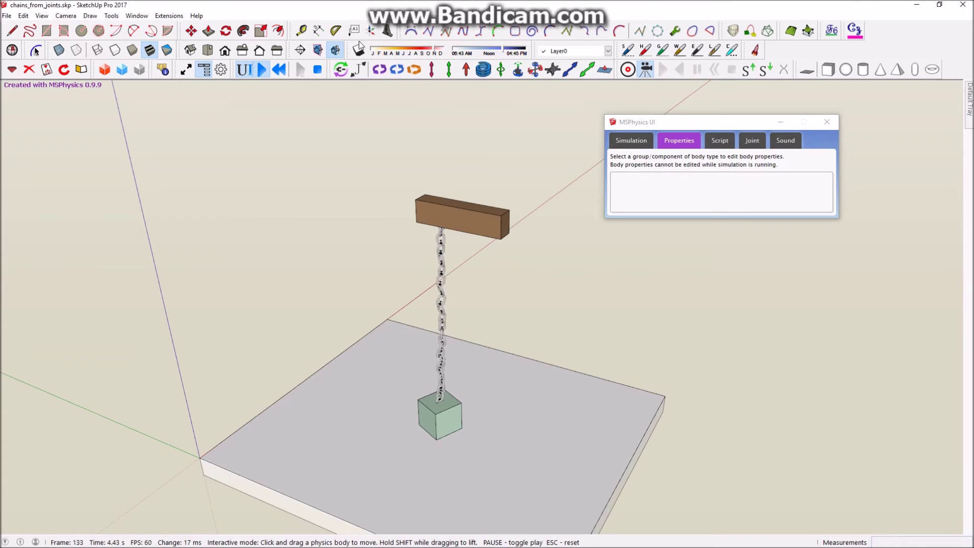
Set the solver model to Iterative 64 Passes, test the hanging cube in the running simulation, and stop it
{"action": "left_click", "coordinate": [630, 141]}
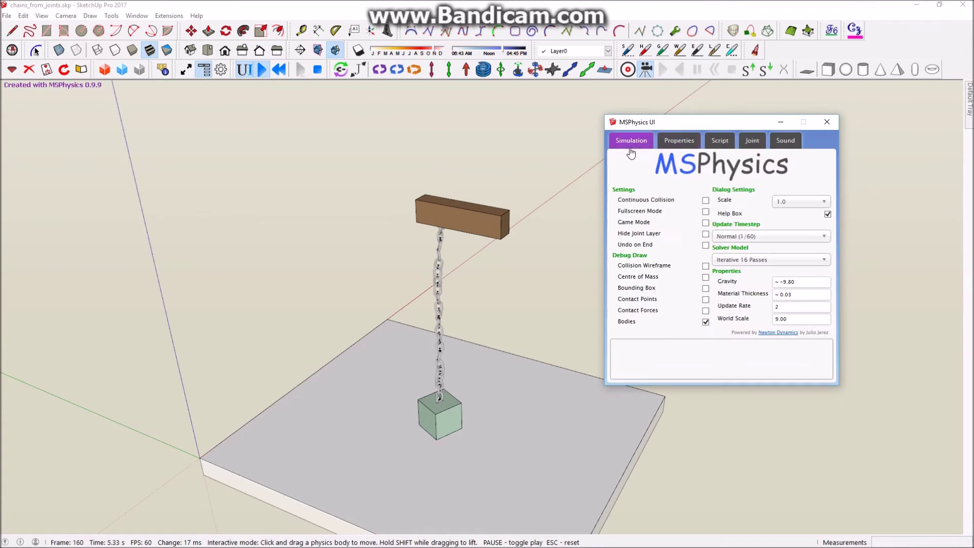
{"action": "left_click", "coordinate": [758, 260]}
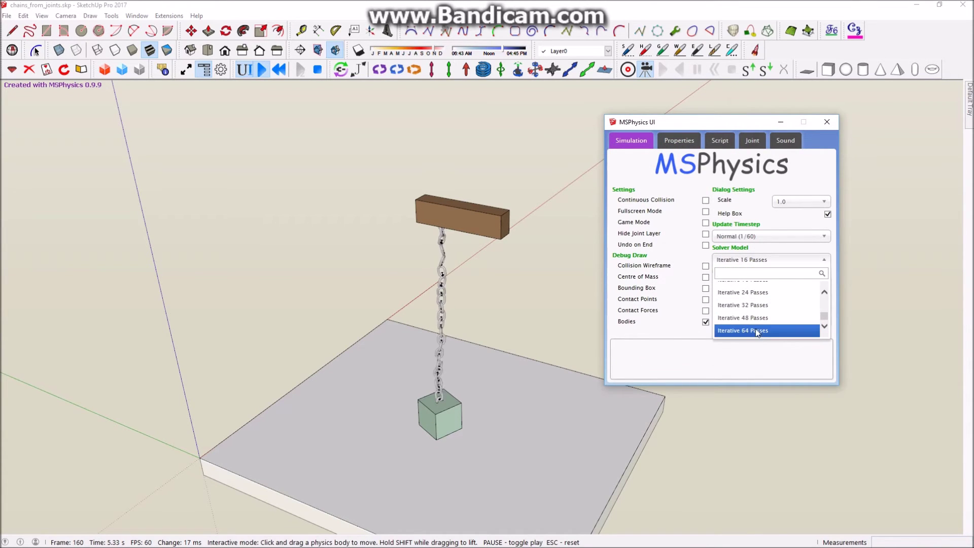
{"action": "left_click", "coordinate": [751, 330]}
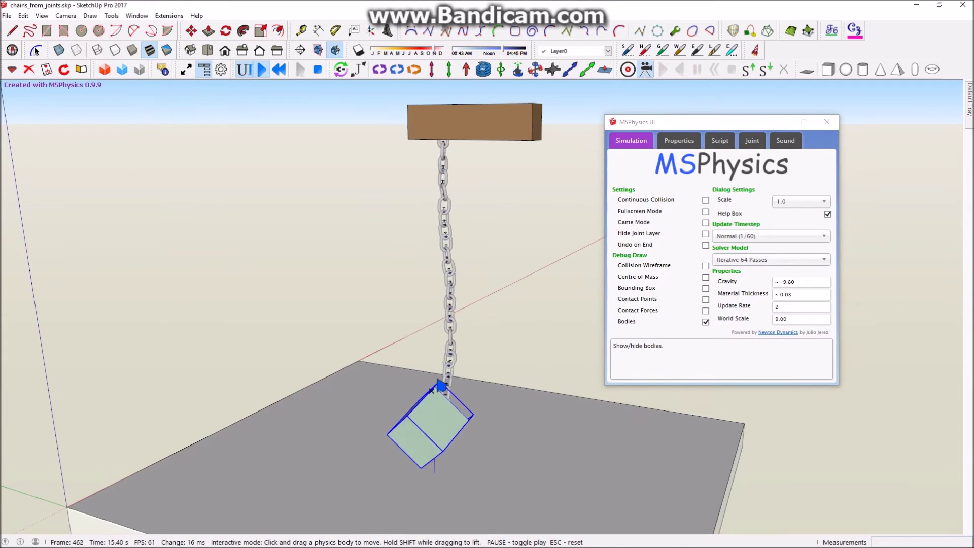
{"action": "middle_click_drag", "start_coordinate": [428, 429], "coordinate": [455, 401]}
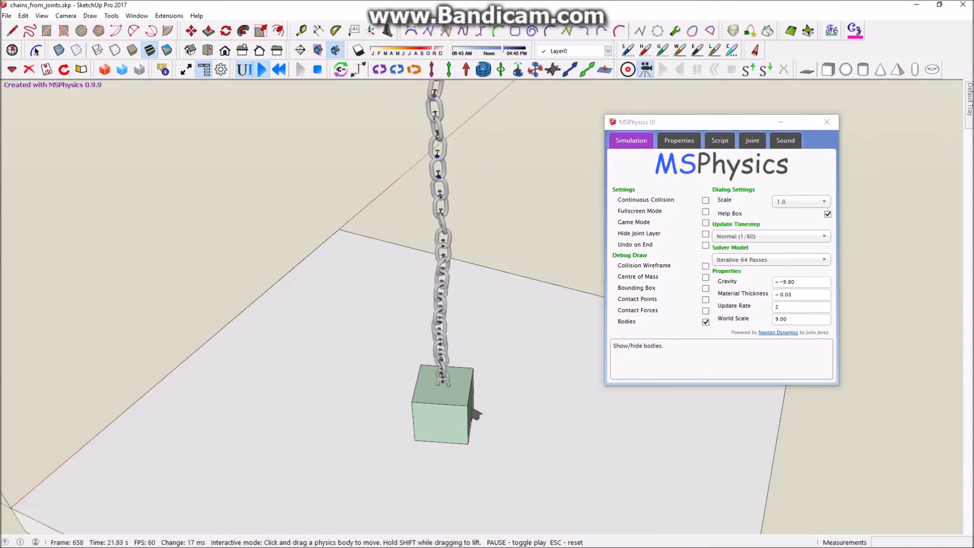
{"action": "left_click", "coordinate": [318, 69]}
Set a chain link's mass to 0.50 and assign its properties to all bodies with the same name
{"action": "middle_click_drag", "start_coordinate": [457, 425], "coordinate": [441, 456]}
{"action": "scroll", "coordinate": [449, 228], "scroll_direction": "up", "scroll_amount": 4}
{"action": "scroll", "coordinate": [451, 228], "scroll_direction": "up", "scroll_amount": 3}
{"action": "left_click", "coordinate": [452, 217]}
{"action": "scroll", "coordinate": [449, 213], "scroll_direction": "down", "scroll_amount": 8}
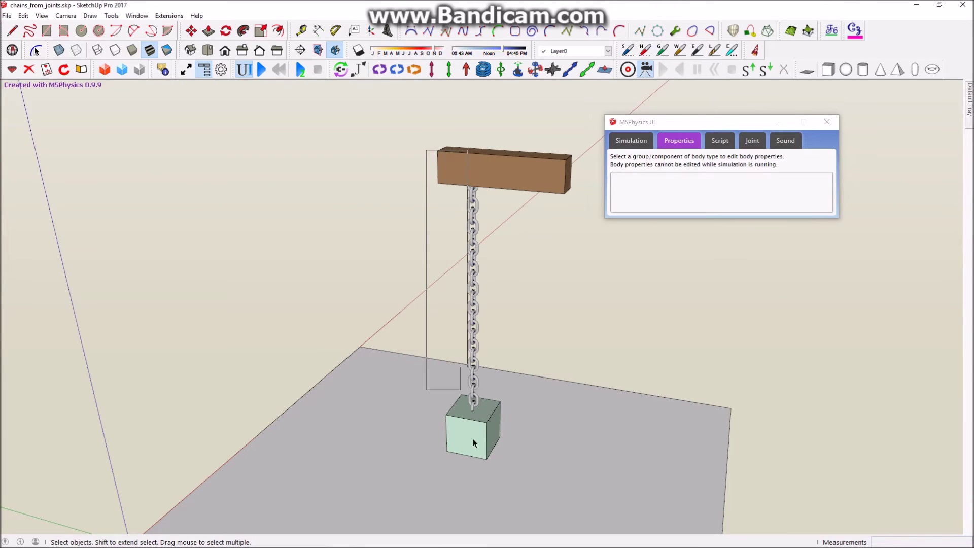
{"action": "left_click_drag", "start_coordinate": [514, 463], "coordinate": [513, 463]}
{"action": "middle_click_drag", "start_coordinate": [496, 387], "coordinate": [489, 467]}
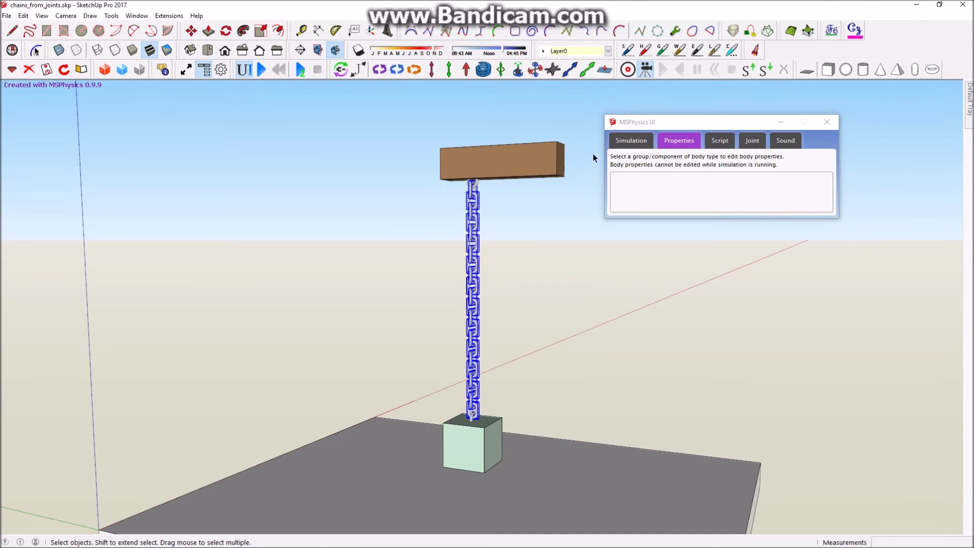
{"action": "left_click", "coordinate": [631, 142]}
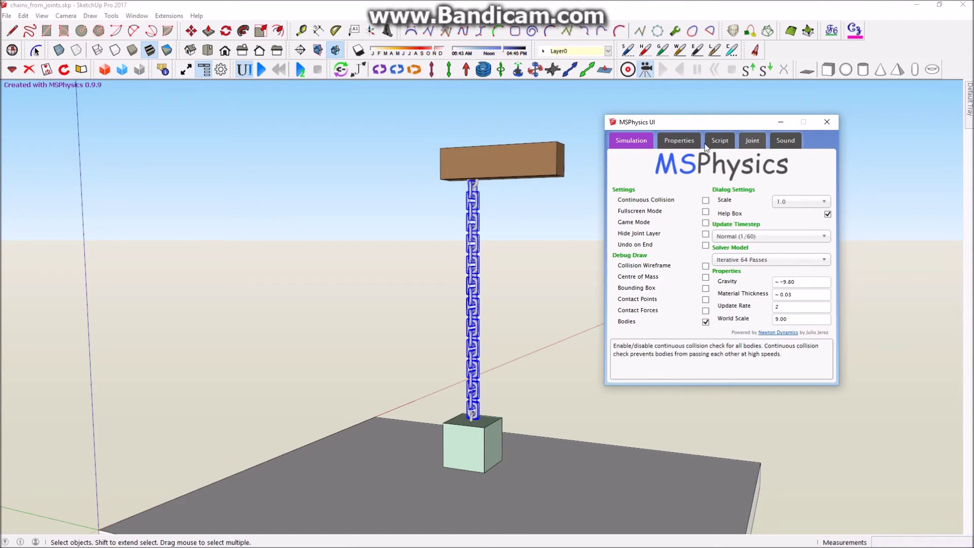
{"action": "left_click", "coordinate": [476, 200]}
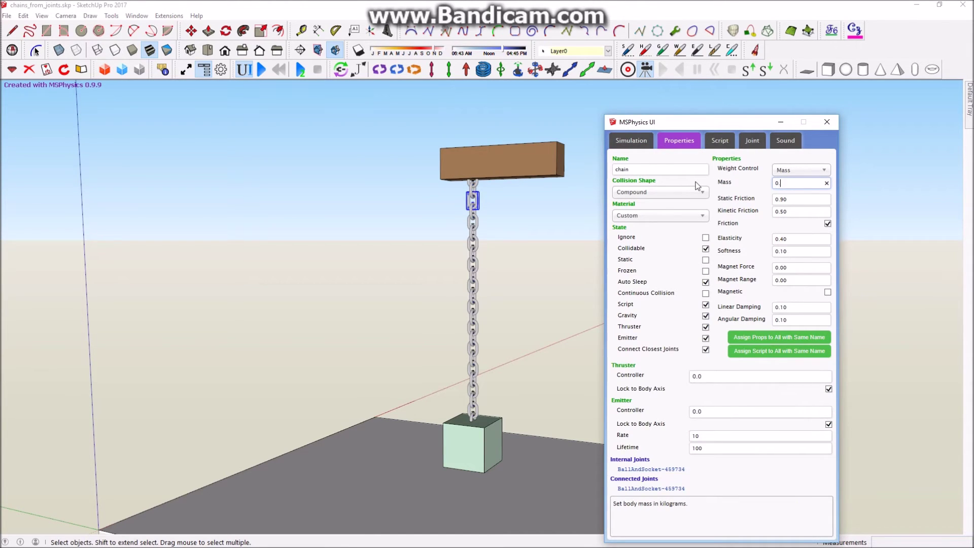
{"action": "left_click", "coordinate": [766, 350]}
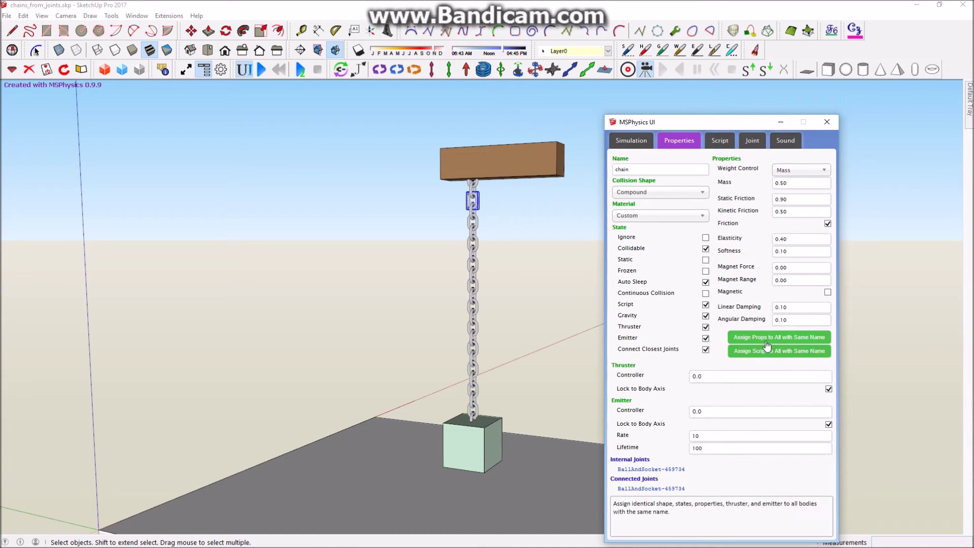
Run the simulation, swing the cube sideways to test the chain's stability, and stop the simulation
{"action": "left_click", "coordinate": [458, 230]}
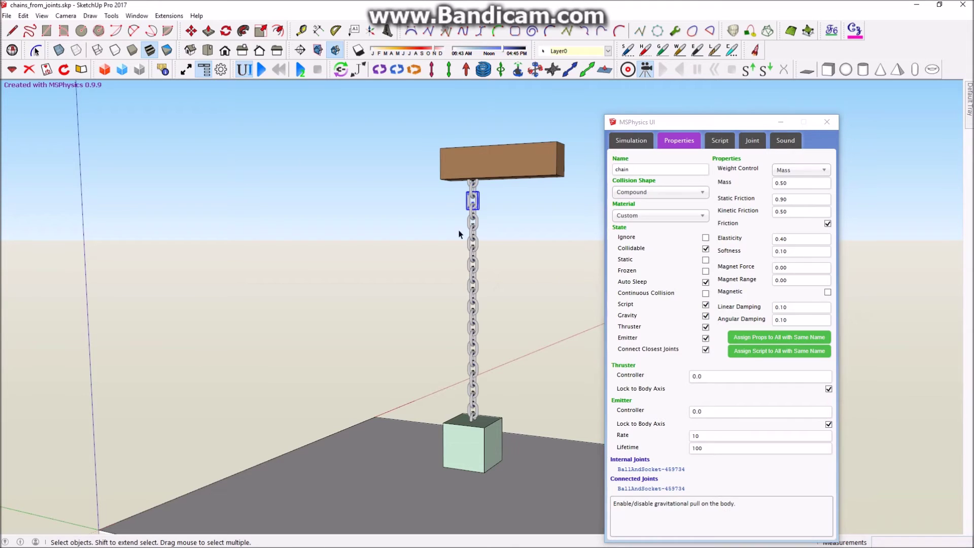
{"action": "scroll", "coordinate": [405, 253], "scroll_direction": "down", "scroll_amount": 4}
{"action": "middle_click_drag", "start_coordinate": [452, 340], "coordinate": [456, 312]}
{"action": "scroll", "coordinate": [455, 391], "scroll_direction": "up", "scroll_amount": 3}
{"action": "scroll", "coordinate": [453, 422], "scroll_direction": "up", "scroll_amount": 3}
{"action": "middle_click_drag", "start_coordinate": [453, 422], "coordinate": [482, 391]}
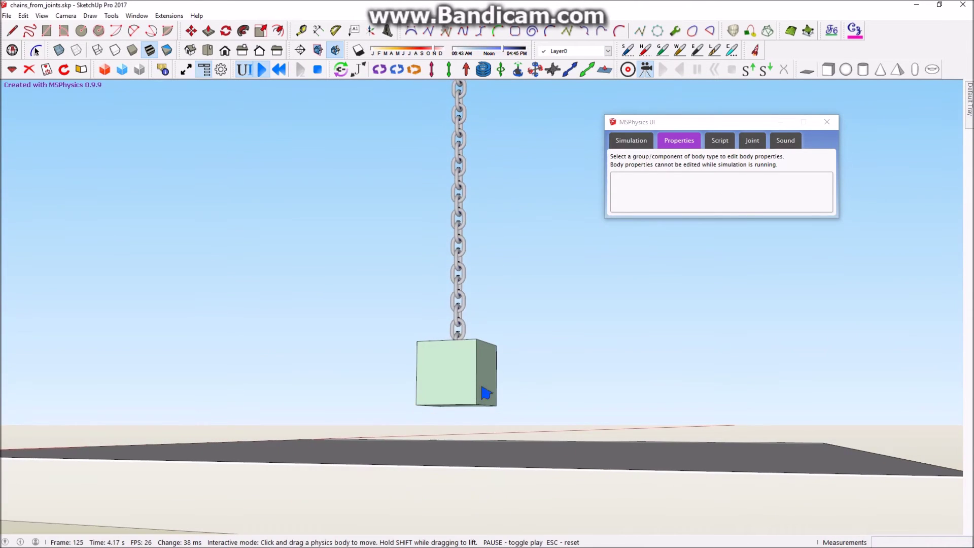
{"action": "left_click_drag", "start_coordinate": [485, 393], "coordinate": [561, 386]}
{"action": "scroll", "coordinate": [585, 376], "scroll_direction": "down", "scroll_amount": 4}
{"action": "middle_click_drag", "start_coordinate": [567, 376], "coordinate": [543, 439]}
{"action": "scroll", "coordinate": [520, 403], "scroll_direction": "up", "scroll_amount": 2}
{"action": "left_click_drag", "start_coordinate": [518, 376], "coordinate": [597, 367]}
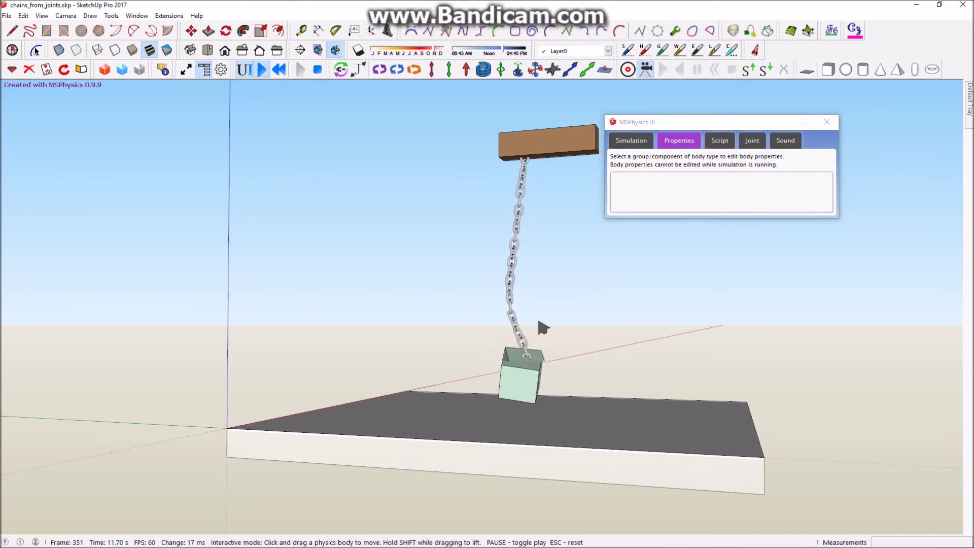
{"action": "middle_click_drag", "start_coordinate": [543, 320], "coordinate": [482, 386]}
{"action": "scroll", "coordinate": [482, 384], "scroll_direction": "up", "scroll_amount": 3}
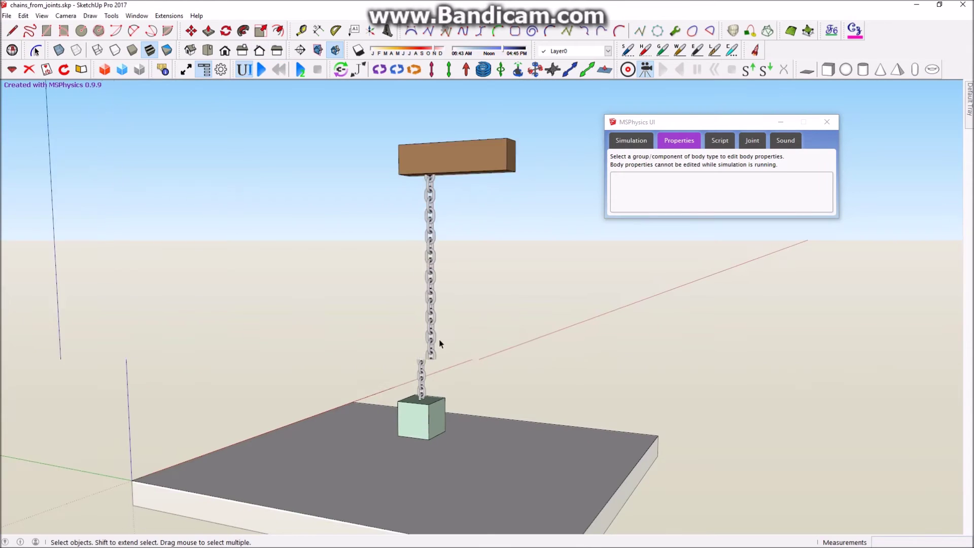
Open the lowest full link and set its ball and socket joint's twist range from -30 to 30 degrees
{"action": "scroll", "coordinate": [439, 342], "scroll_direction": "up", "scroll_amount": 2}
{"action": "middle_click_drag", "start_coordinate": [439, 342], "coordinate": [425, 472]}
{"action": "scroll", "coordinate": [425, 369], "scroll_direction": "up", "scroll_amount": 6}
{"action": "double_click", "coordinate": [434, 347]}
{"action": "middle_click_drag", "start_coordinate": [428, 426], "coordinate": [596, 375]}
{"action": "scroll", "coordinate": [449, 350], "scroll_direction": "up", "scroll_amount": 2}
{"action": "middle_click_drag", "start_coordinate": [459, 406], "coordinate": [422, 318]}
{"action": "left_click", "coordinate": [726, 294]}
{"action": "type", "text": "-30"}
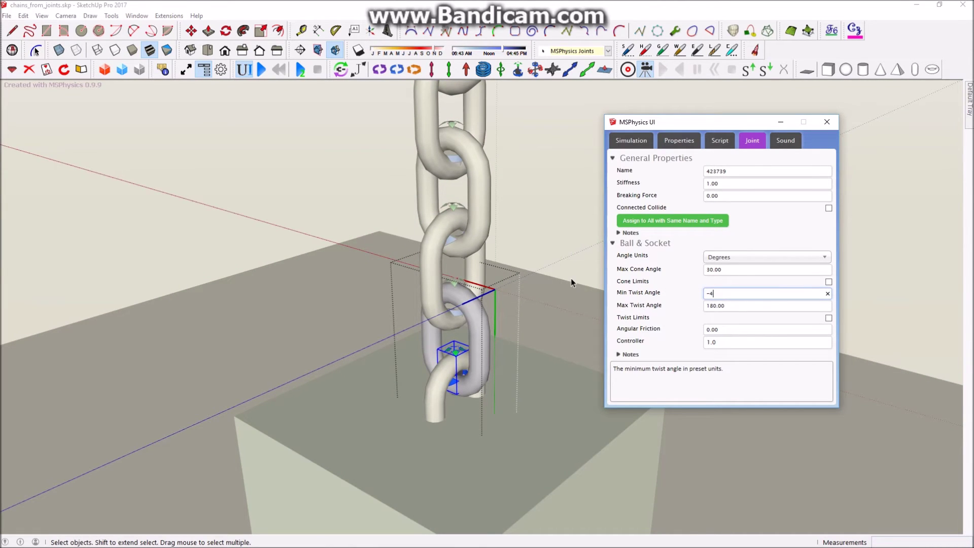
{"action": "key", "text": "Tab"}
{"action": "type", "text": "30"}
{"action": "key", "text": "Return"}
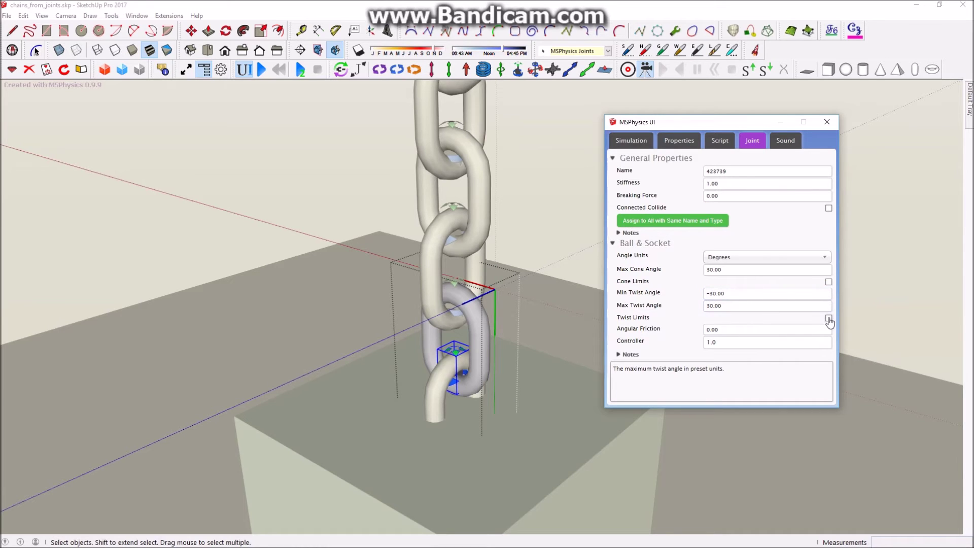
Open a regular chain link above and set its ball and socket joint's twist range from -30 to 30 degrees
{"action": "left_click", "coordinate": [453, 280]}
{"action": "left_click", "coordinate": [455, 285]}
{"action": "double_click", "coordinate": [455, 286]}
{"action": "left_click", "coordinate": [455, 286]}
{"action": "scroll", "coordinate": [467, 305], "scroll_direction": "down", "scroll_amount": 10}
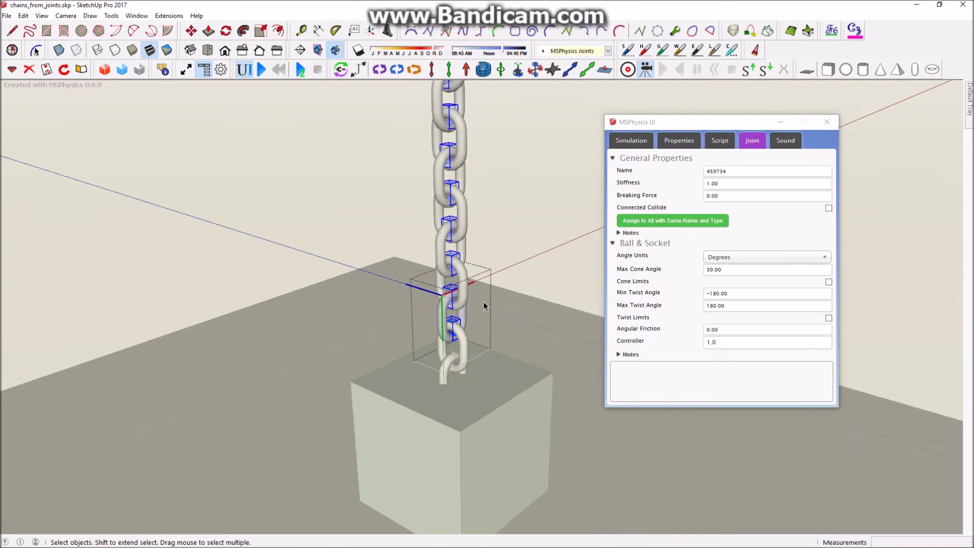
{"action": "scroll", "coordinate": [480, 385], "scroll_direction": "up", "scroll_amount": 1}
{"action": "left_click", "coordinate": [761, 293]}
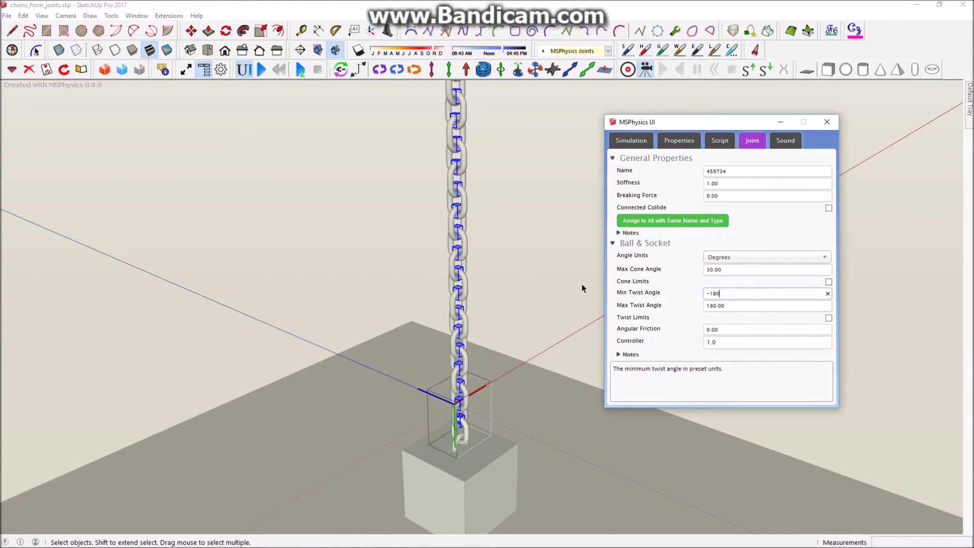
{"action": "key", "text": "ctrl+a"}
{"action": "type", "text": "-30"}
{"action": "key", "text": "Tab"}
{"action": "type", "text": "30"}
{"action": "key", "text": "Tab"}
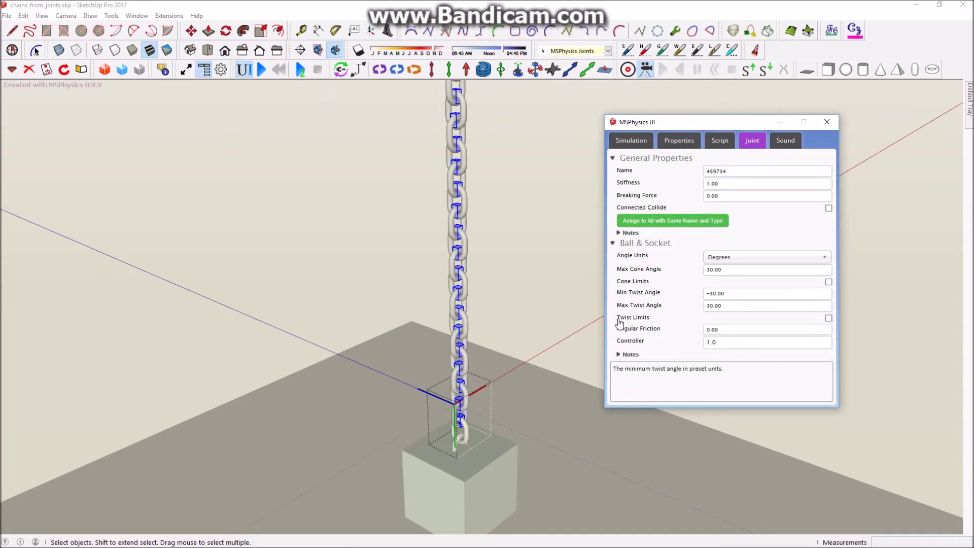
Run the simulation and pull the suspended cube sideways to test the chain with its current joint settings
{"action": "left_click", "coordinate": [581, 303]}
{"action": "scroll", "coordinate": [477, 284], "scroll_direction": "down", "scroll_amount": 3}
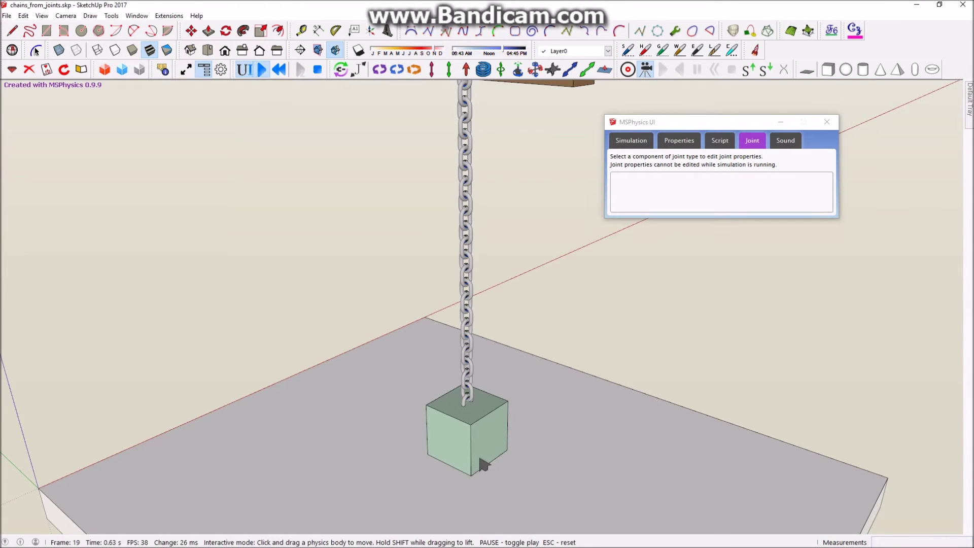
{"action": "scroll", "coordinate": [442, 450], "scroll_direction": "down", "scroll_amount": 4}
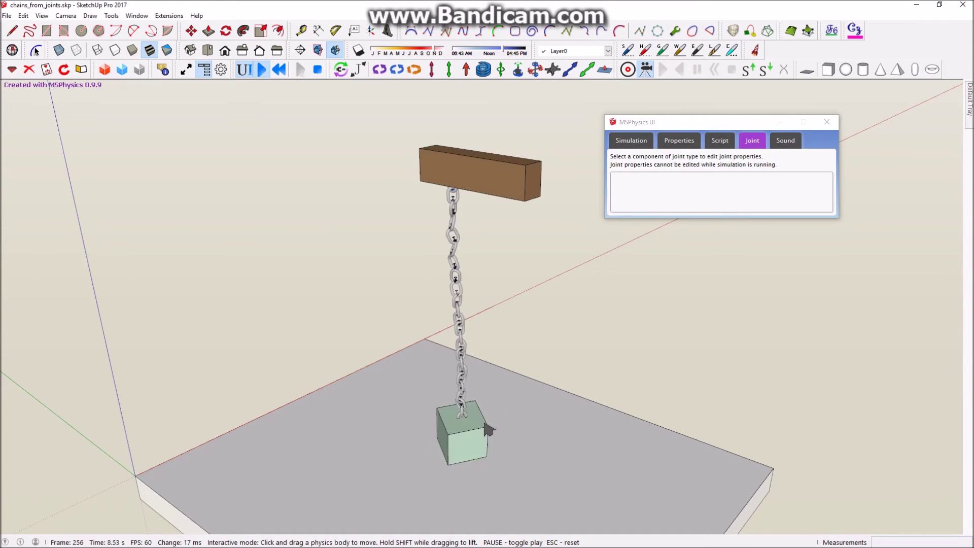
{"action": "middle_click_drag", "start_coordinate": [474, 373], "coordinate": [488, 398]}
{"action": "left_click_drag", "start_coordinate": [488, 398], "coordinate": [628, 369]}
{"action": "left_click_drag", "start_coordinate": [448, 371], "coordinate": [665, 363]}
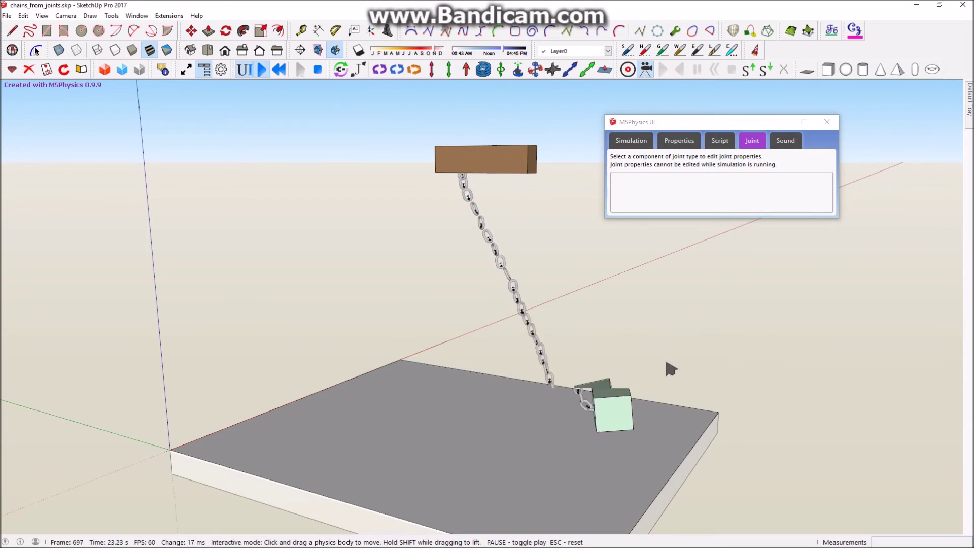
Swing and lift the cube in several directions, check the solver settings, and stop the simulation
{"action": "middle_click_drag", "start_coordinate": [430, 436], "coordinate": [450, 417]}
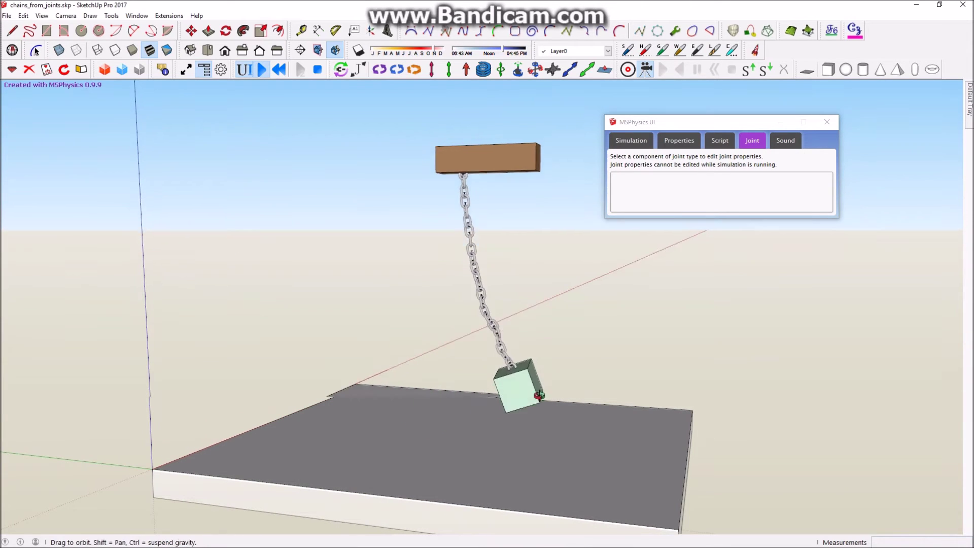
{"action": "scroll", "coordinate": [583, 396], "scroll_direction": "down", "scroll_amount": 2}
{"action": "middle_click_drag", "start_coordinate": [634, 300], "coordinate": [432, 394]}
{"action": "left_click_drag", "start_coordinate": [427, 389], "coordinate": [452, 344]}
{"action": "scroll", "coordinate": [480, 340], "scroll_direction": "up", "scroll_amount": 1}
{"action": "middle_click_drag", "start_coordinate": [480, 330], "coordinate": [455, 416]}
{"action": "left_click_drag", "start_coordinate": [452, 412], "coordinate": [350, 313]}
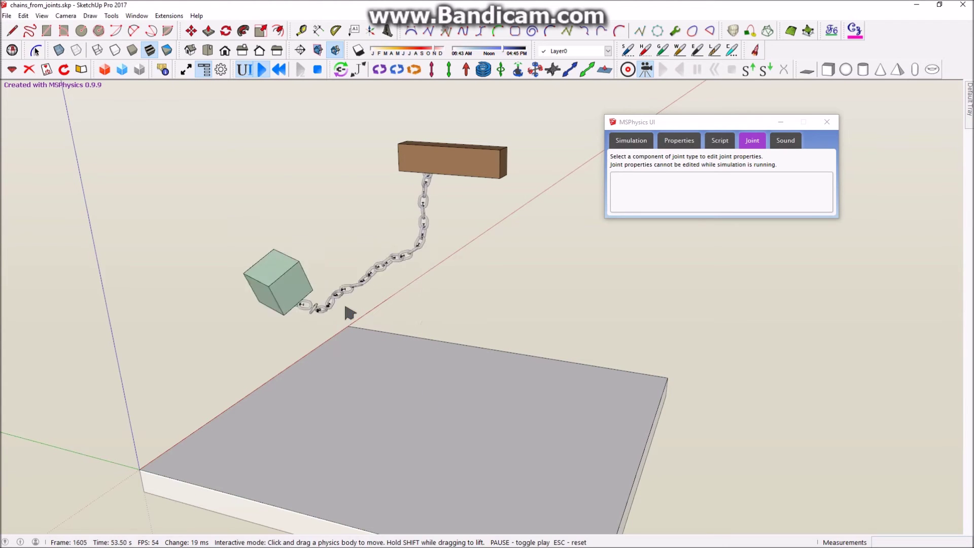
{"action": "scroll", "coordinate": [368, 308], "scroll_direction": "down", "scroll_amount": 3}
{"action": "middle_click_drag", "start_coordinate": [358, 367], "coordinate": [243, 375]}
{"action": "scroll", "coordinate": [413, 341], "scroll_direction": "up", "scroll_amount": 4}
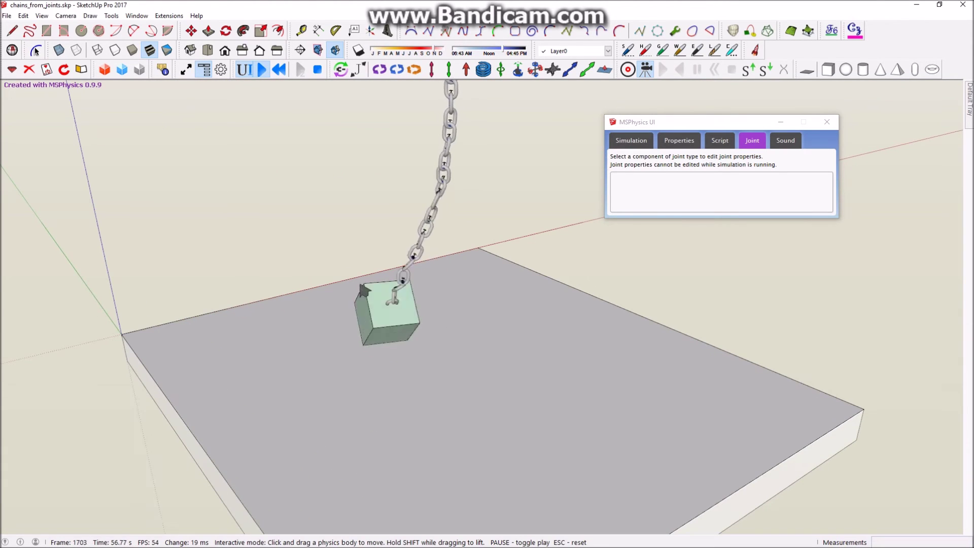
{"action": "left_click", "coordinate": [631, 140]}
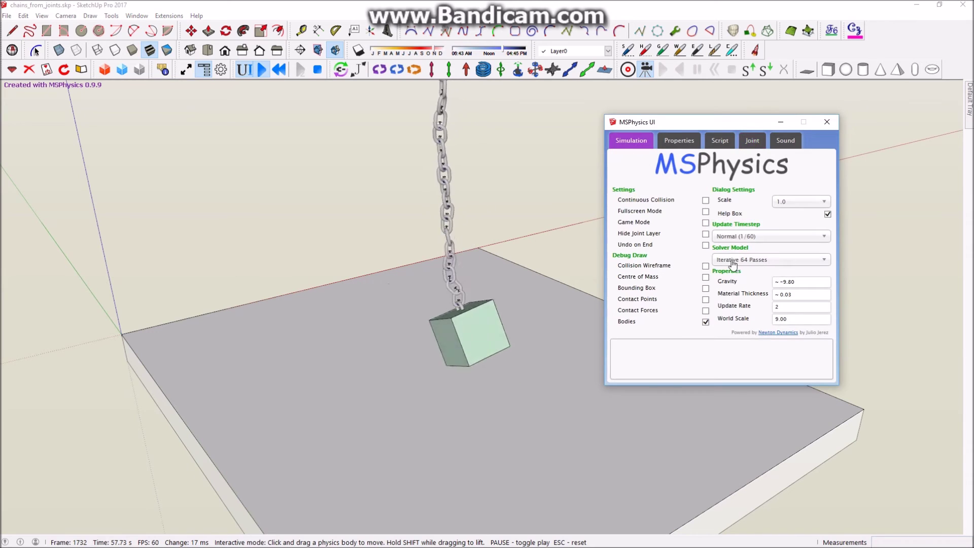
{"action": "left_click", "coordinate": [318, 69]}
Open a mid-chain link and set its ball and socket joint's angular friction to 10.00
{"action": "left_click", "coordinate": [466, 244]}
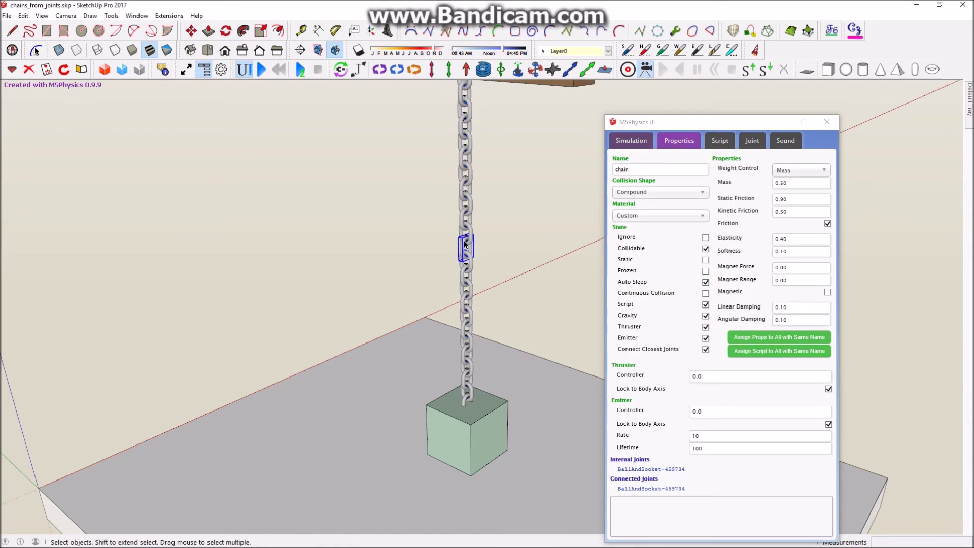
{"action": "double_click", "coordinate": [465, 244]}
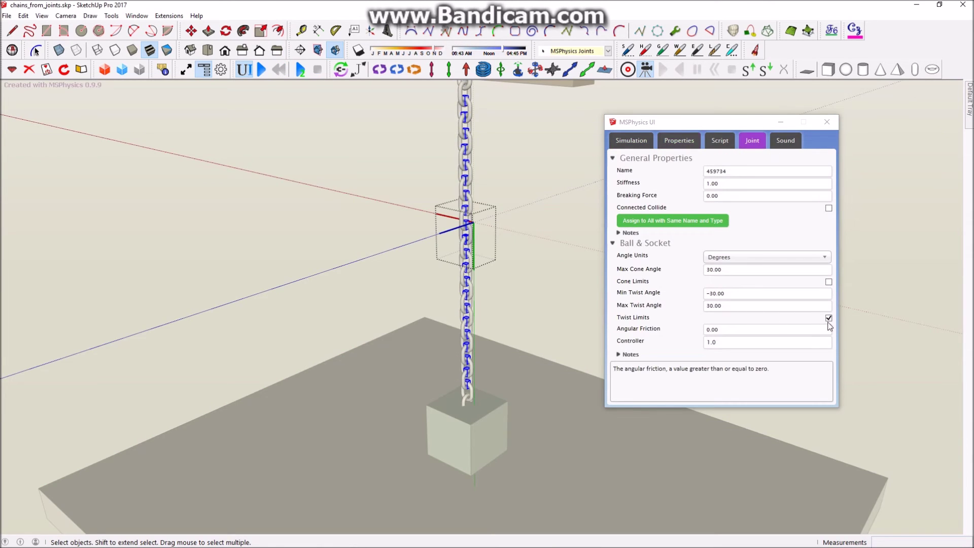
{"action": "left_click", "coordinate": [746, 331]}
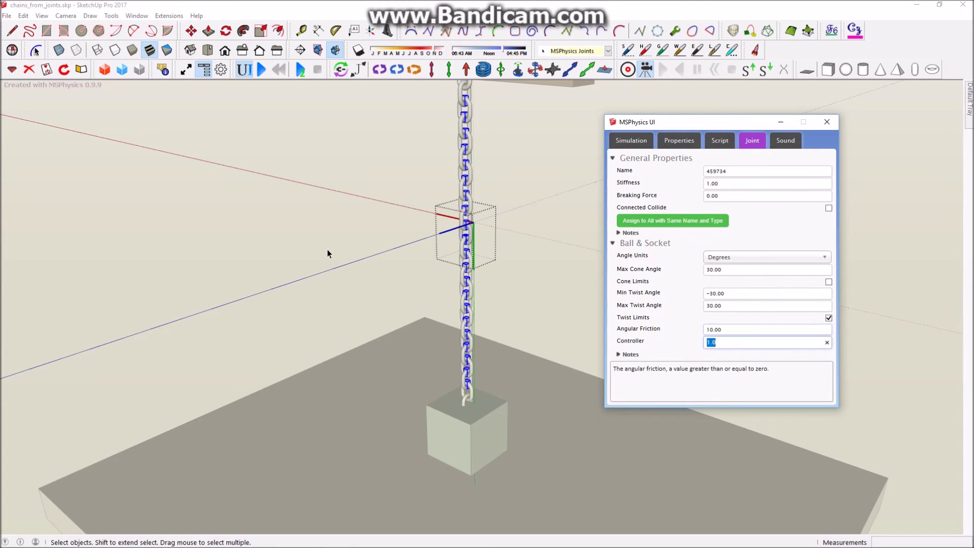
{"action": "left_click", "coordinate": [333, 229]}
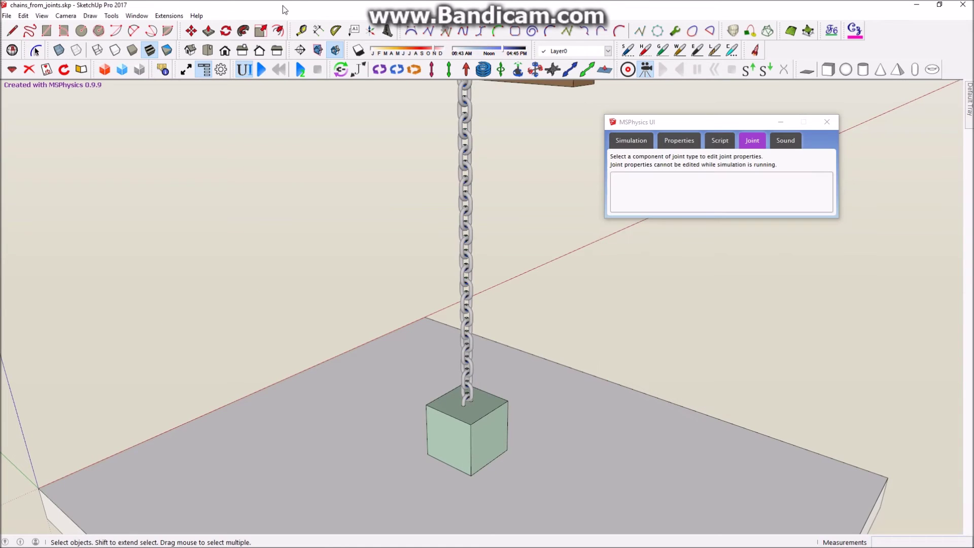
Run the simulation and swing and lift the cube to test the chain with the added joint friction
{"action": "left_click_drag", "start_coordinate": [429, 426], "coordinate": [558, 411]}
{"action": "scroll", "coordinate": [509, 406], "scroll_direction": "down", "scroll_amount": 4}
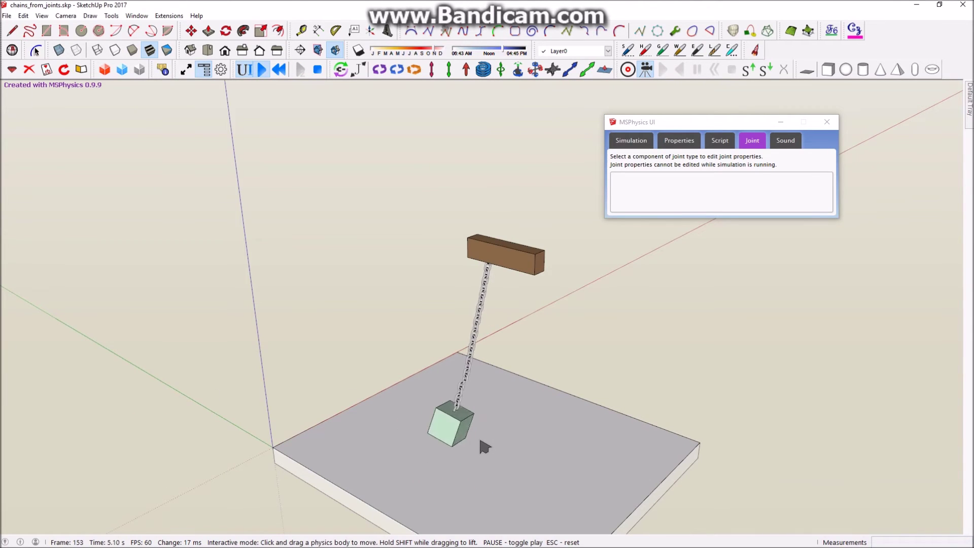
{"action": "middle_click_drag", "start_coordinate": [375, 327], "coordinate": [368, 301]}
{"action": "scroll", "coordinate": [464, 434], "scroll_direction": "up", "scroll_amount": 2}
{"action": "left_click_drag", "start_coordinate": [422, 394], "coordinate": [343, 242], "text": "shift"}
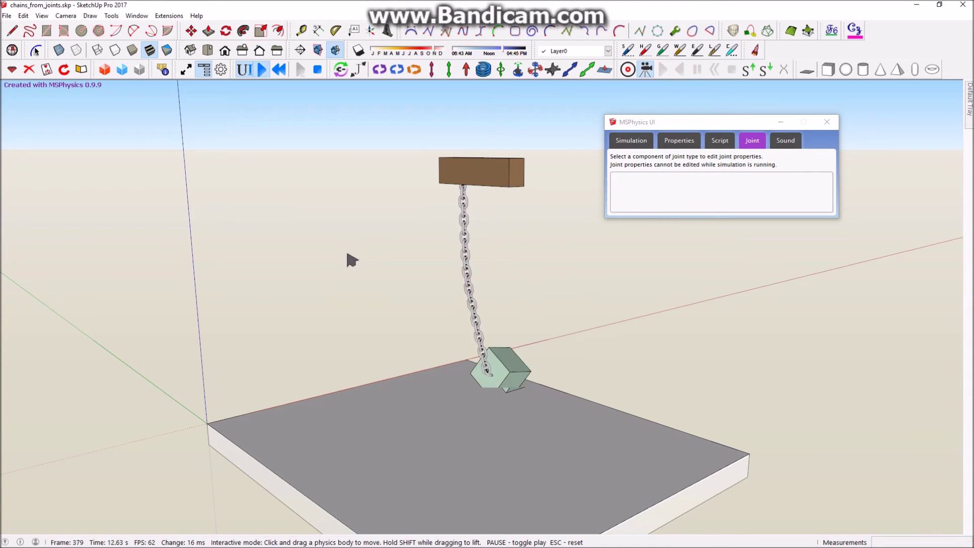
{"action": "middle_click_drag", "start_coordinate": [327, 173], "coordinate": [491, 303]}
{"action": "scroll", "coordinate": [443, 382], "scroll_direction": "up", "scroll_amount": 6}
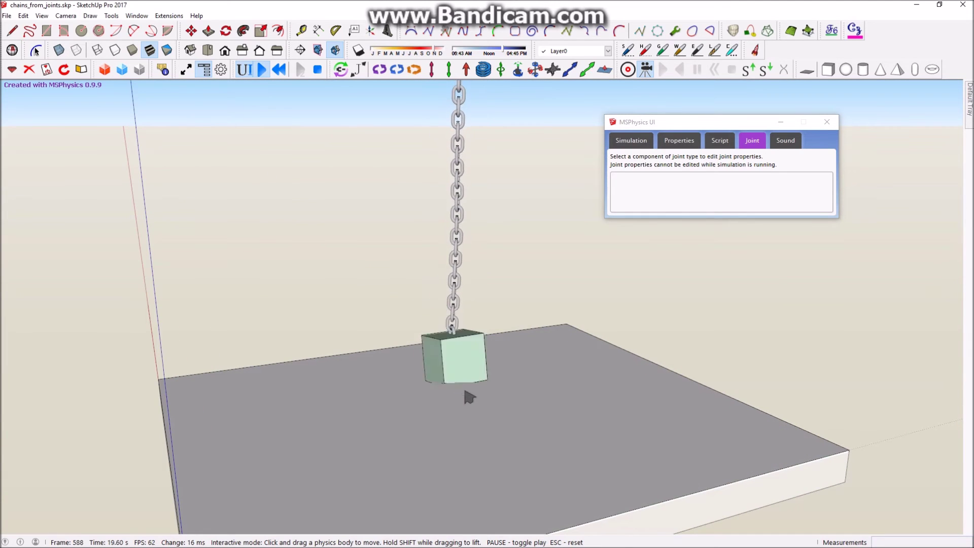
Lift the cube towards the beam and swing it sideways to test the chain from other viewing angles
{"action": "scroll", "coordinate": [397, 369], "scroll_direction": "down", "scroll_amount": 3}
{"action": "middle_click_drag", "start_coordinate": [342, 208], "coordinate": [710, 408]}
{"action": "scroll", "coordinate": [458, 307], "scroll_direction": "up", "scroll_amount": 3}
{"action": "left_click_drag", "start_coordinate": [472, 386], "coordinate": [457, 215]}
{"action": "scroll", "coordinate": [433, 373], "scroll_direction": "down", "scroll_amount": 3}
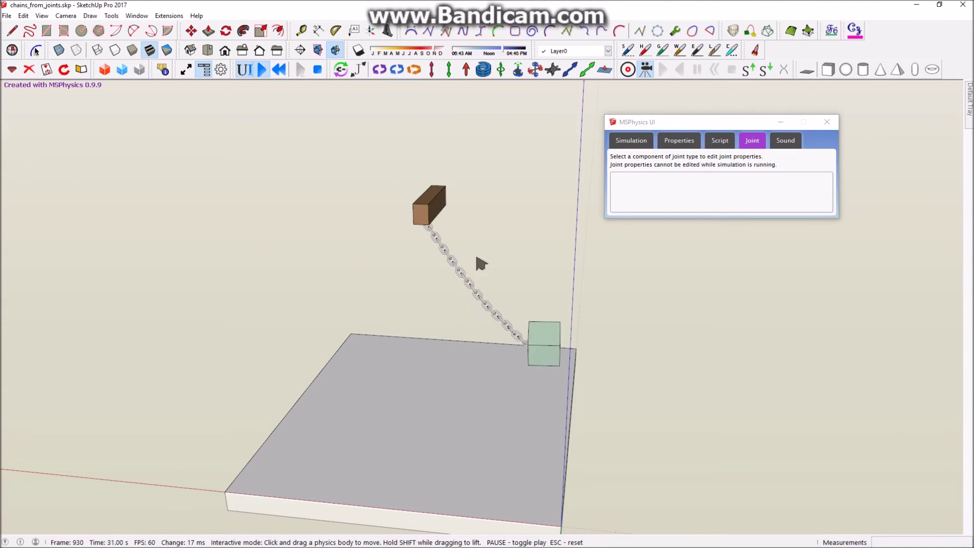
{"action": "middle_click_drag", "start_coordinate": [476, 253], "coordinate": [367, 314]}
{"action": "scroll", "coordinate": [406, 321], "scroll_direction": "up", "scroll_amount": 2}
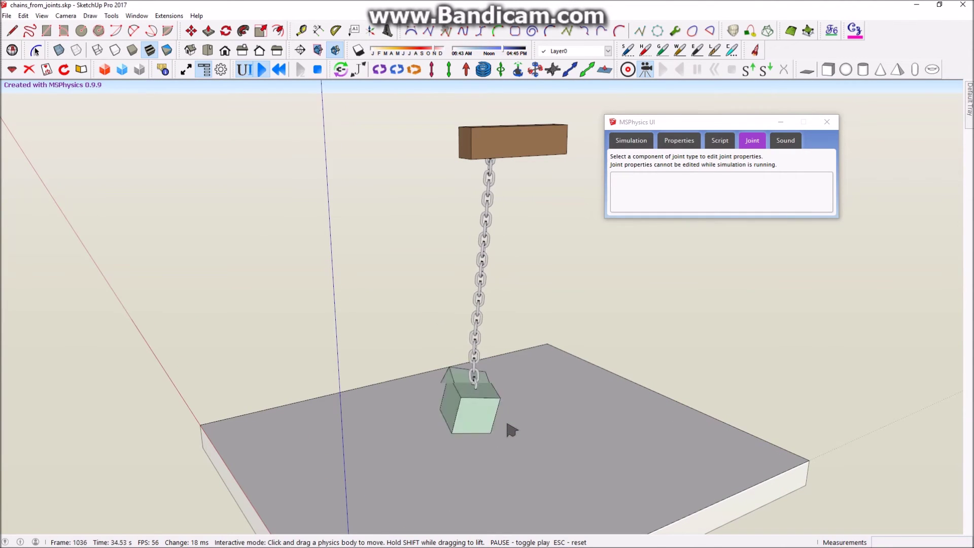
{"action": "left_click_drag", "start_coordinate": [479, 399], "coordinate": [687, 340]}
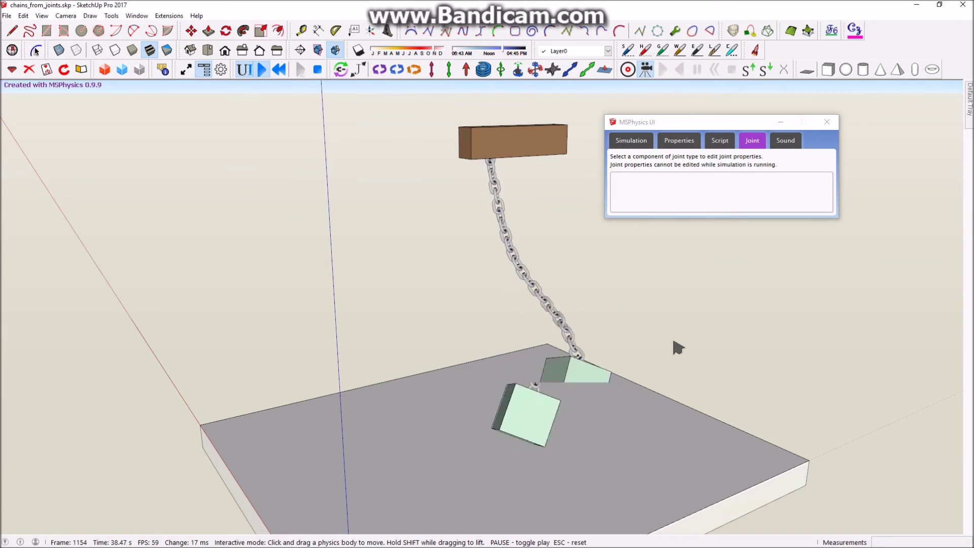
Enable hiding of the joint layer during simulation
{"action": "left_click", "coordinate": [631, 140]}
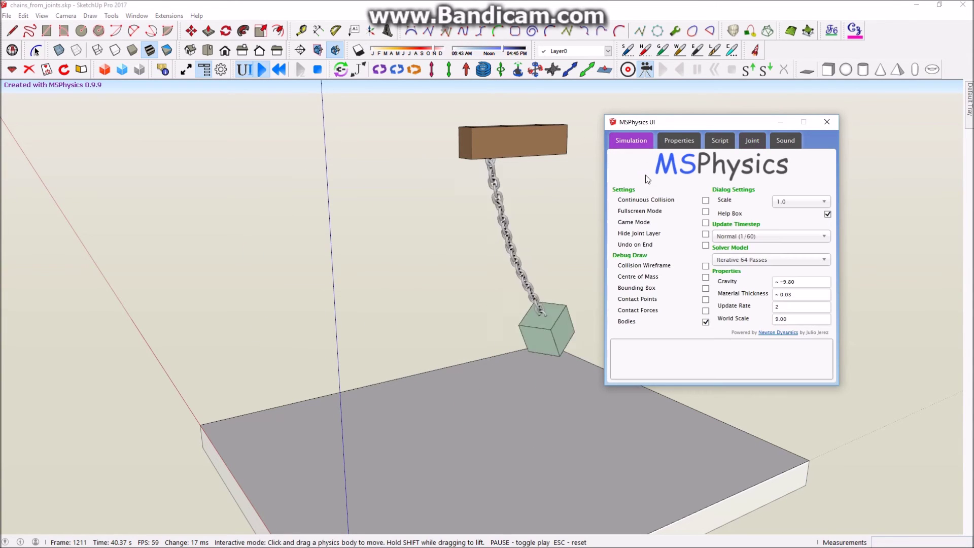
{"action": "left_click", "coordinate": [638, 238]}
{"action": "middle_click_drag", "start_coordinate": [394, 335], "coordinate": [513, 345]}
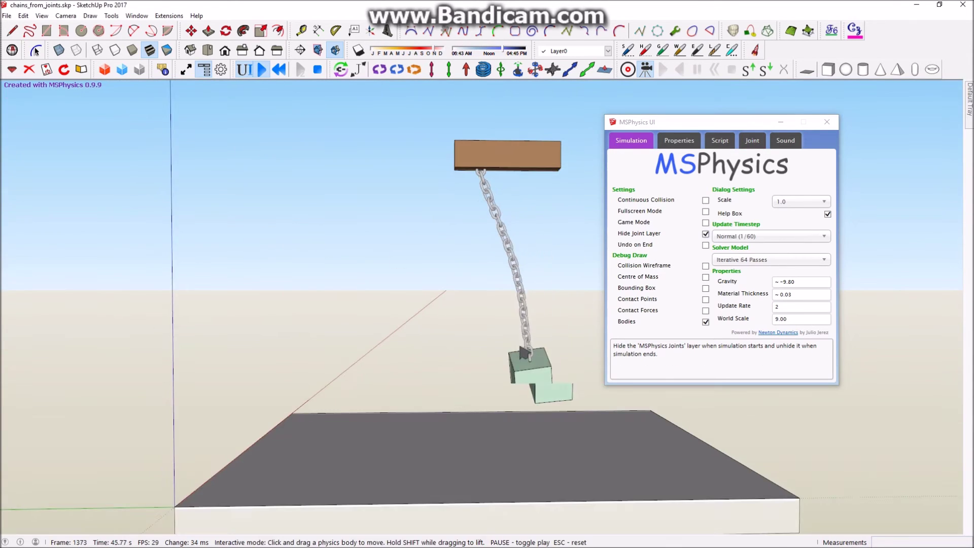
{"action": "scroll", "coordinate": [513, 345], "scroll_direction": "up", "scroll_amount": 2}
{"action": "scroll", "coordinate": [433, 362], "scroll_direction": "down", "scroll_amount": 5}
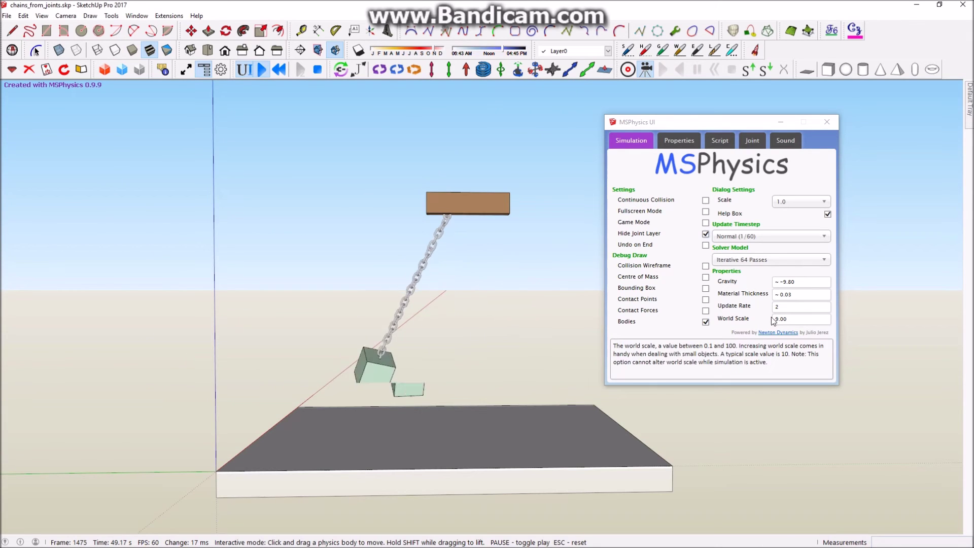
Set the simulation's update rate to 1
{"action": "left_click_drag", "start_coordinate": [793, 307], "coordinate": [652, 299]}
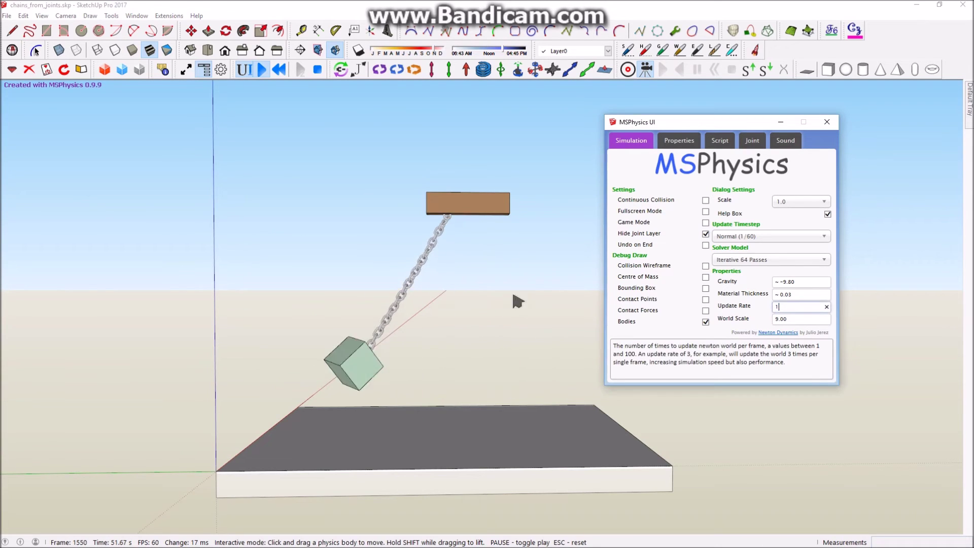
{"action": "type", "text": "1"}
{"action": "key", "text": "Tab"}
Lift and swing the cube to test the chain at the reduced update rate, and stop the simulation
{"action": "left_click_drag", "start_coordinate": [498, 366], "coordinate": [533, 160]}
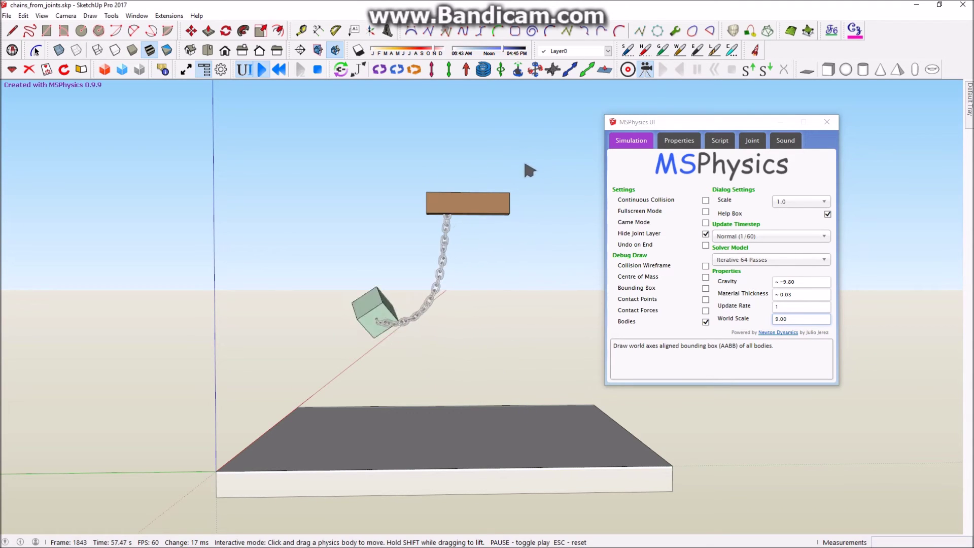
{"action": "scroll", "coordinate": [428, 355], "scroll_direction": "up", "scroll_amount": 3}
{"action": "scroll", "coordinate": [326, 303], "scroll_direction": "down", "scroll_amount": 3}
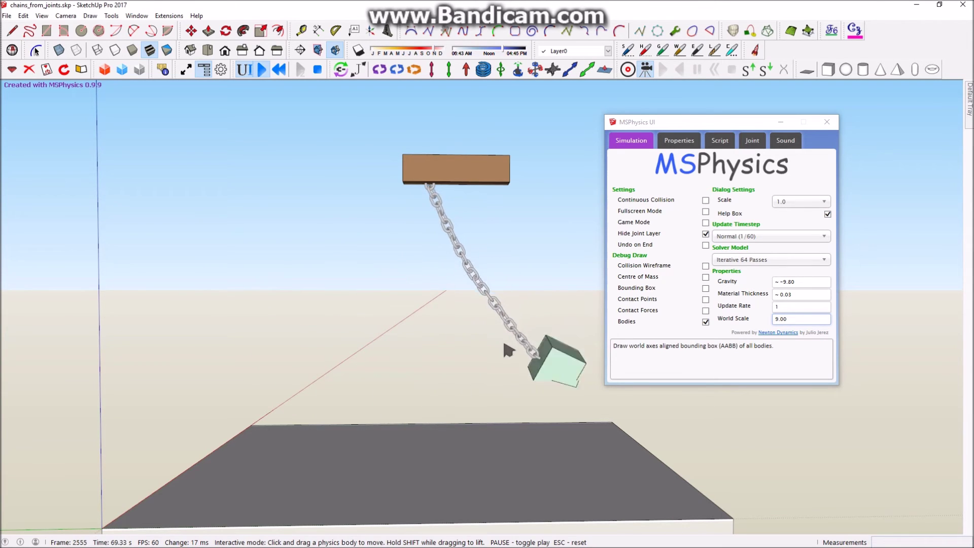
{"action": "left_click", "coordinate": [285, 76]}
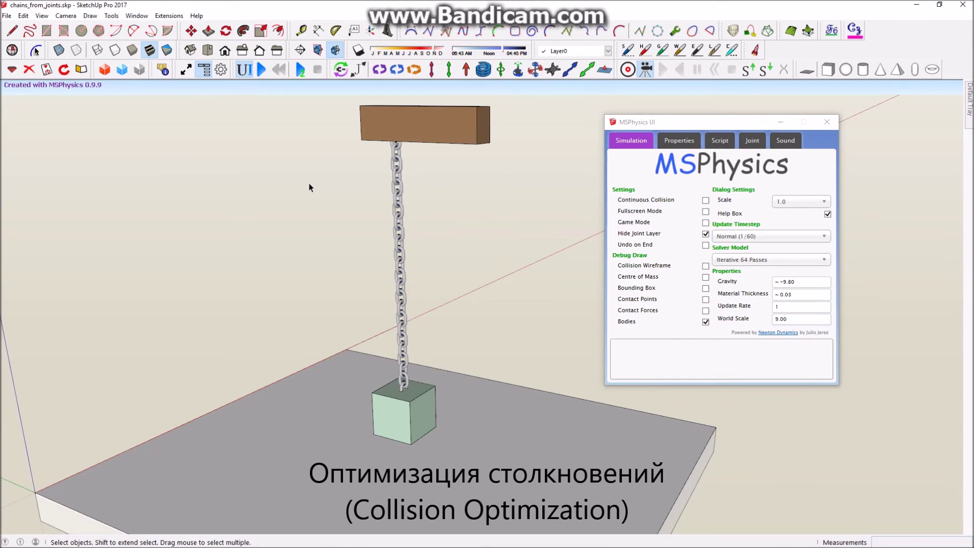
Enable the collision wireframe display, run the simulation to inspect the links' collision shapes, and reset it
{"action": "middle_click_drag", "start_coordinate": [359, 225], "coordinate": [358, 234]}
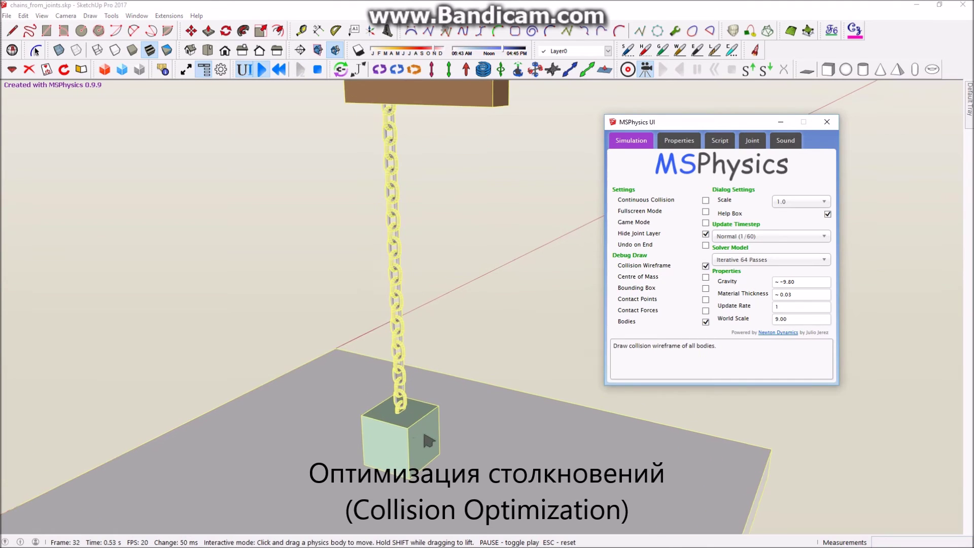
{"action": "left_click", "coordinate": [705, 266]}
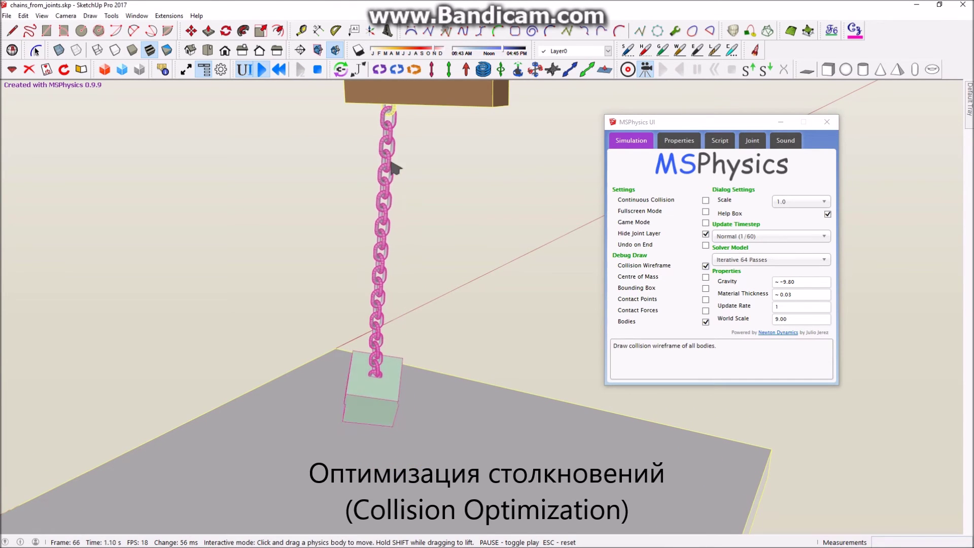
{"action": "middle_click_drag", "start_coordinate": [404, 365], "coordinate": [381, 183]}
{"action": "left_click", "coordinate": [275, 73]}
Select all the chain links and set their MSPhysics collision shape to Box
{"action": "left_click_drag", "start_coordinate": [366, 147], "coordinate": [437, 384]}
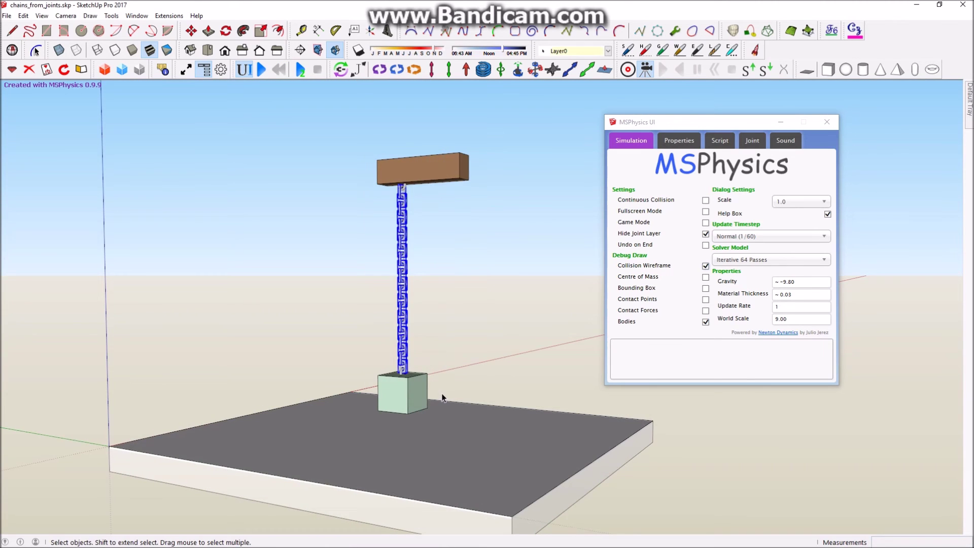
{"action": "middle_click_drag", "start_coordinate": [442, 398], "coordinate": [568, 288]}
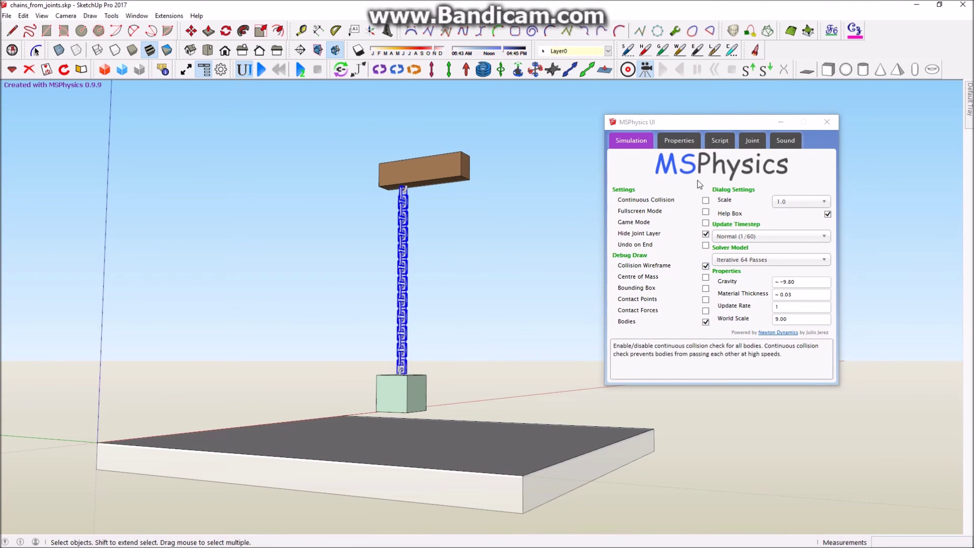
{"action": "right_click", "coordinate": [406, 257]}
{"action": "mouse_move", "coordinate": [509, 484]}
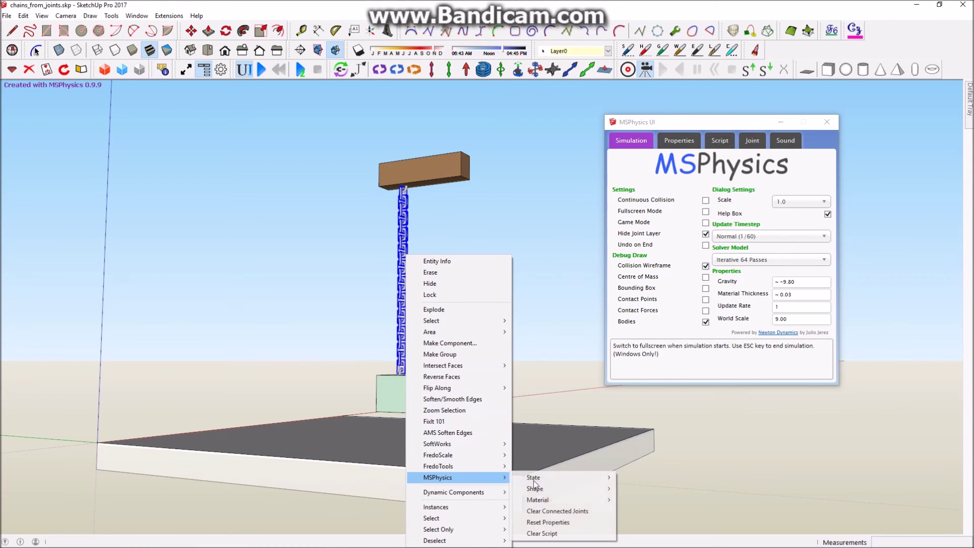
{"action": "mouse_move", "coordinate": [558, 488]}
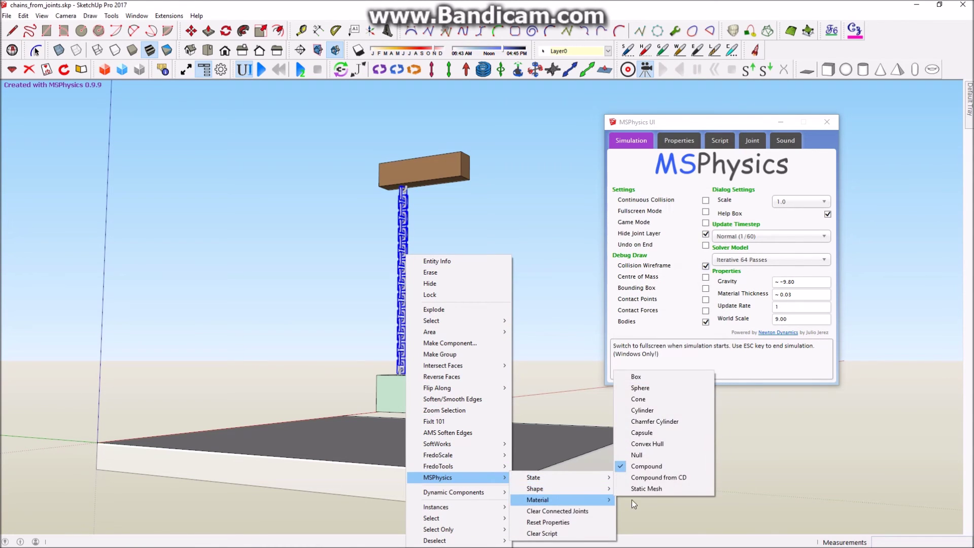
{"action": "left_click", "coordinate": [639, 387]}
Run the simulation and inspect the box collision wireframes around the chain links
{"action": "middle_click_drag", "start_coordinate": [625, 373], "coordinate": [400, 355]}
{"action": "left_click", "coordinate": [265, 69]}
{"action": "scroll", "coordinate": [441, 238], "scroll_direction": "up", "scroll_amount": 5}
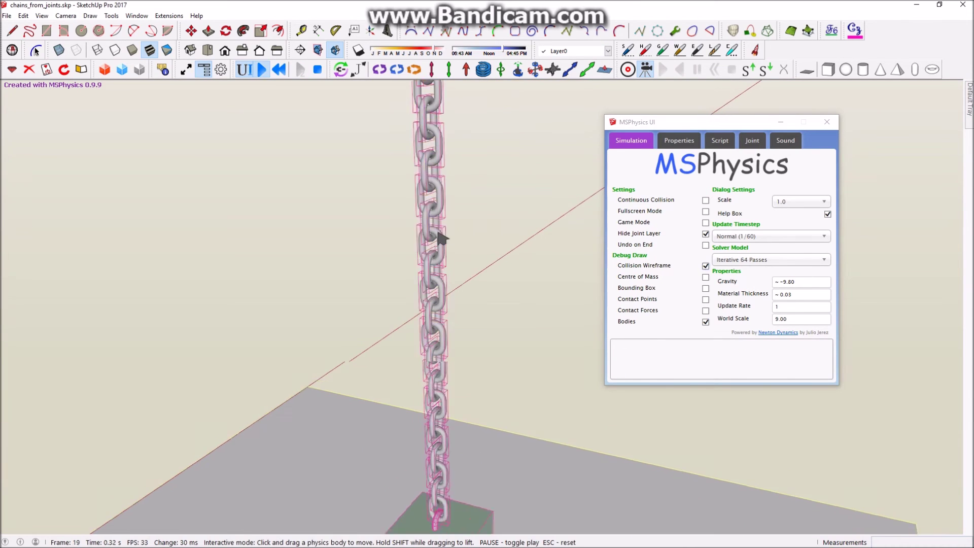
{"action": "scroll", "coordinate": [431, 234], "scroll_direction": "down", "scroll_amount": 6}
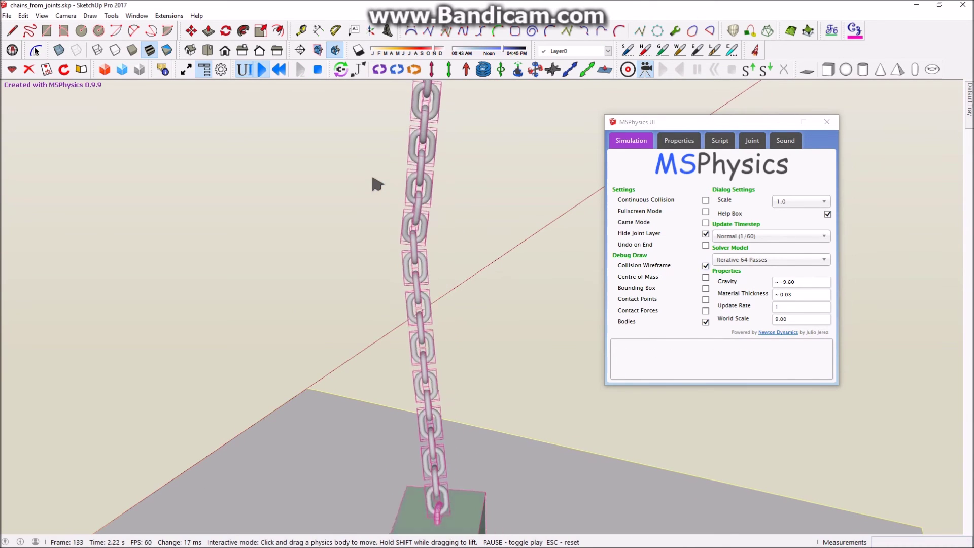
{"action": "scroll", "coordinate": [406, 254], "scroll_direction": "up", "scroll_amount": 2}
{"action": "scroll", "coordinate": [396, 244], "scroll_direction": "down", "scroll_amount": 2}
Swing the suspended cube to test the chain's behaviour with box collision shapes
{"action": "middle_click_drag", "start_coordinate": [397, 244], "coordinate": [404, 198]}
{"action": "scroll", "coordinate": [404, 198], "scroll_direction": "up", "scroll_amount": 2}
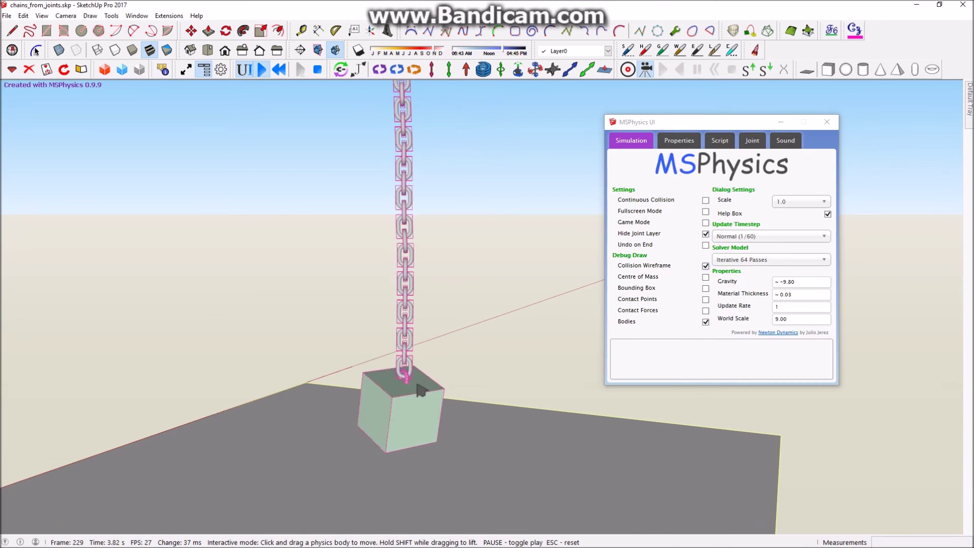
{"action": "middle_click_drag", "start_coordinate": [384, 420], "coordinate": [394, 420]}
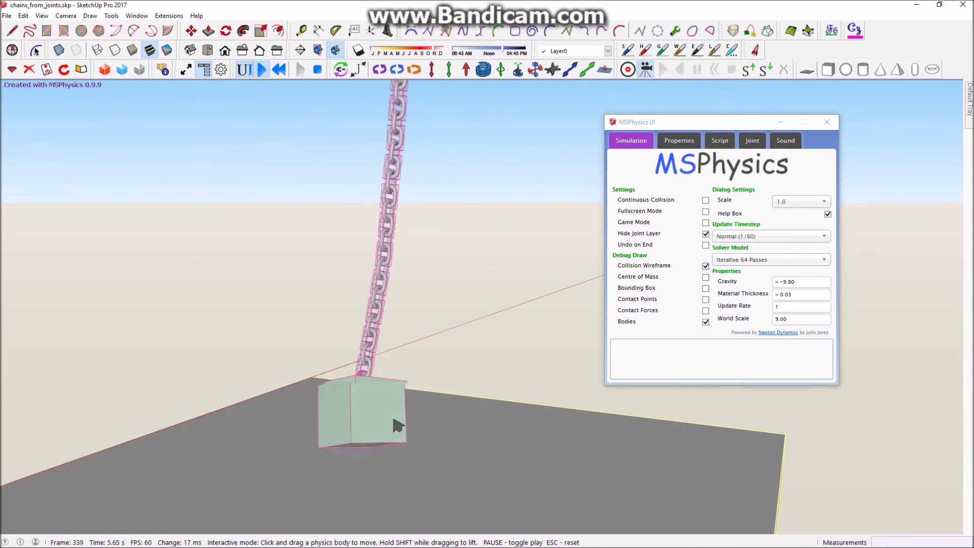
{"action": "mouse_move", "coordinate": [429, 408]}
{"action": "left_mouse_down"}
{"action": "mouse_move", "coordinate": [438, 405]}
{"action": "mouse_move", "coordinate": [425, 421]}
{"action": "left_mouse_up"}
{"action": "scroll", "coordinate": [421, 430], "scroll_direction": "down", "scroll_amount": 3}
{"action": "middle_click_drag", "start_coordinate": [437, 269], "coordinate": [440, 203]}
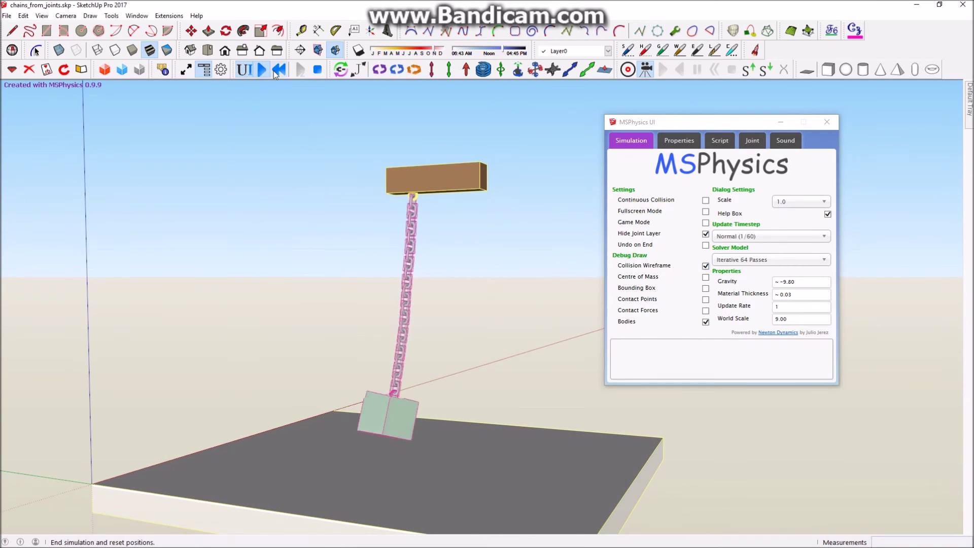
Reset the simulation and set the MSPhysics collision shape of the beam and the suspended cube to Convex Hull
{"action": "left_click", "coordinate": [279, 70]}
{"action": "left_click", "coordinate": [413, 100]}
{"action": "left_click", "coordinate": [445, 382], "text": "shift"}
{"action": "right_click", "coordinate": [444, 382]}
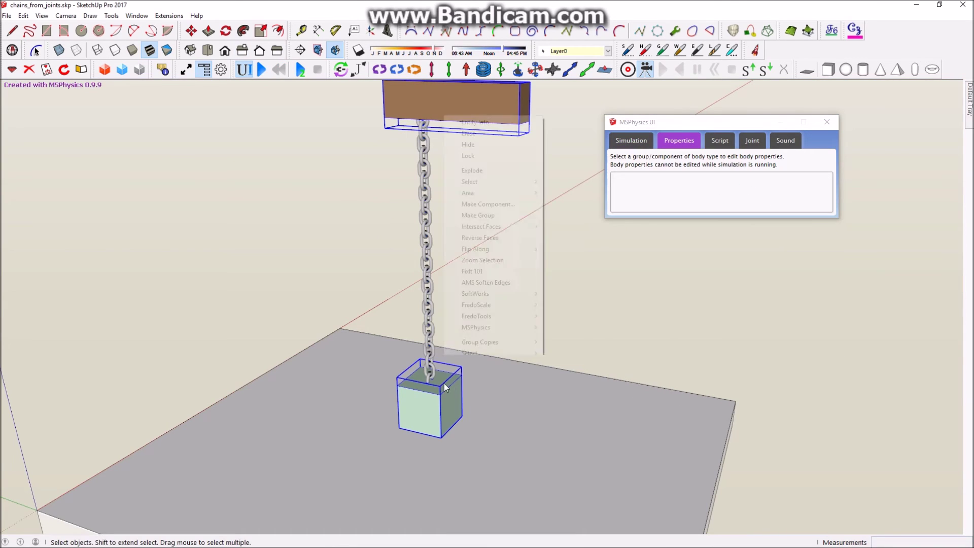
{"action": "mouse_move", "coordinate": [520, 330]}
{"action": "mouse_move", "coordinate": [570, 335]}
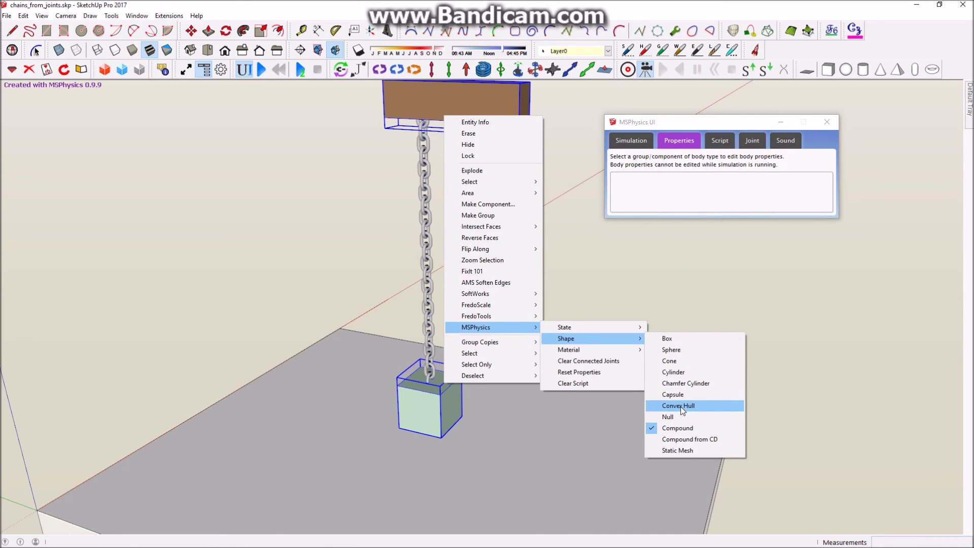
{"action": "left_click", "coordinate": [680, 406]}
{"action": "middle_click_drag", "start_coordinate": [572, 337], "coordinate": [520, 321]}
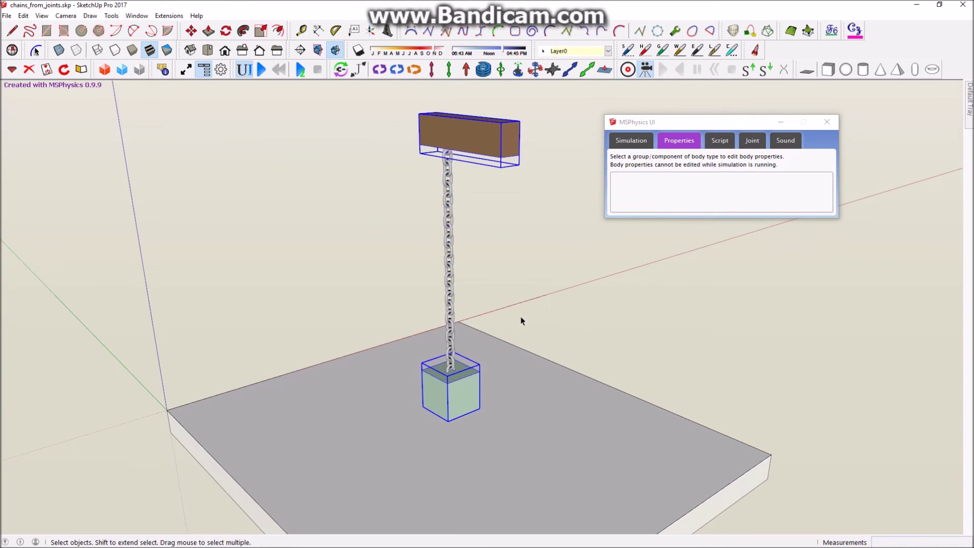
Run the simulation and swing the suspended cube while examining the collision wireframes
{"action": "left_click", "coordinate": [261, 70]}
{"action": "scroll", "coordinate": [462, 380], "scroll_direction": "up", "scroll_amount": 2}
{"action": "middle_click_drag", "start_coordinate": [462, 380], "coordinate": [437, 332]}
{"action": "scroll", "coordinate": [438, 332], "scroll_direction": "down", "scroll_amount": 1}
{"action": "left_click_drag", "start_coordinate": [443, 385], "coordinate": [421, 373]}
{"action": "scroll", "coordinate": [470, 373], "scroll_direction": "down", "scroll_amount": 3}
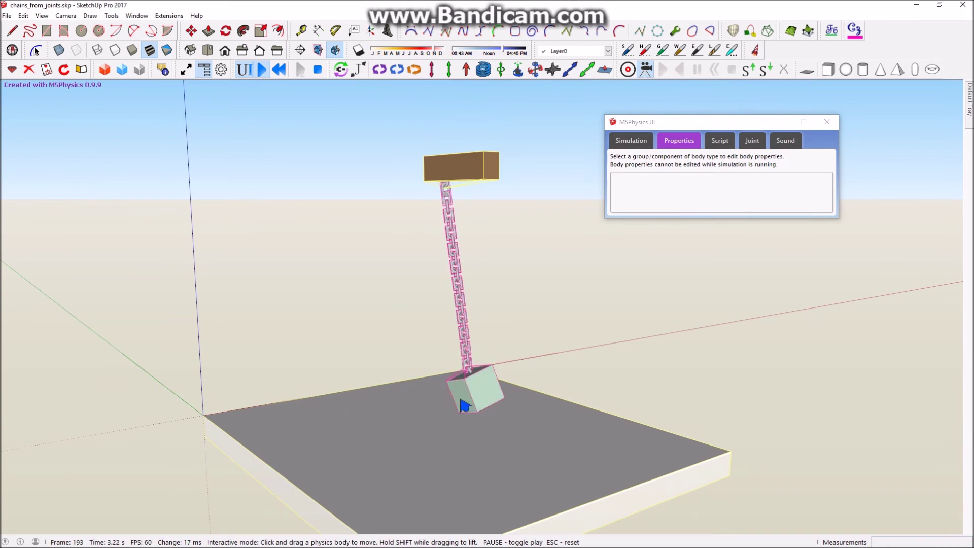
{"action": "middle_click_drag", "start_coordinate": [440, 393], "coordinate": [480, 400]}
{"action": "left_click_drag", "start_coordinate": [422, 395], "coordinate": [500, 406]}
Turn off the collision wireframe display, swing the cube around to test the chain, and reset the simulation
{"action": "left_click", "coordinate": [629, 150]}
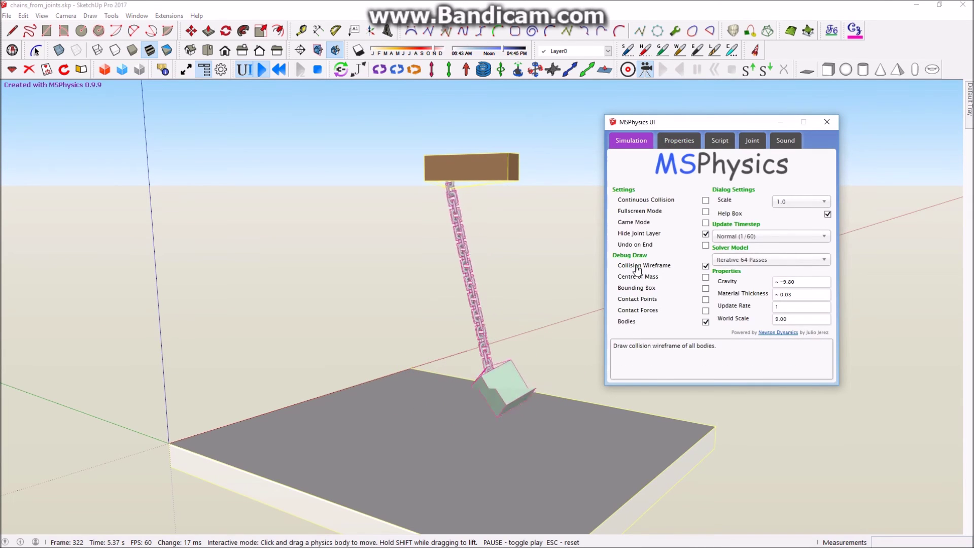
{"action": "left_click_drag", "start_coordinate": [374, 346], "coordinate": [477, 388]}
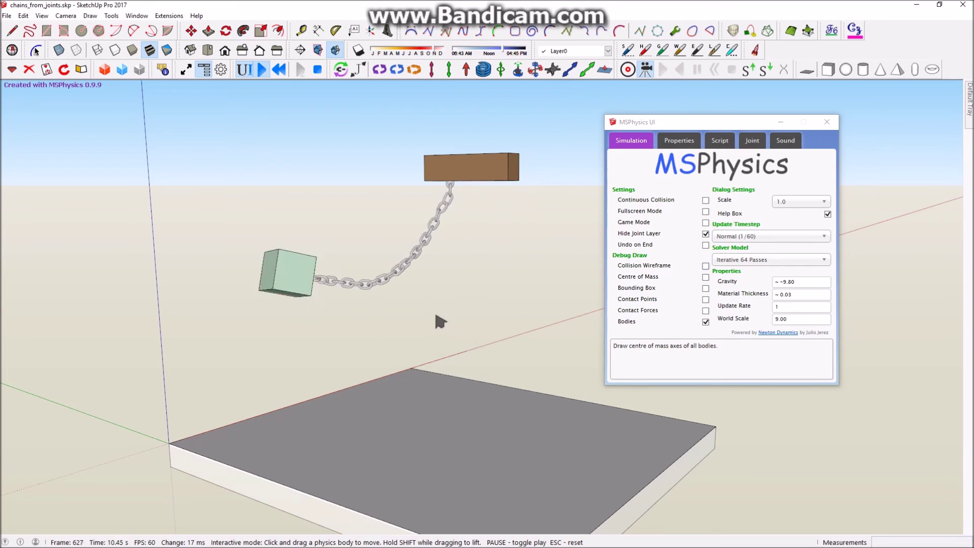
{"action": "scroll", "coordinate": [547, 322], "scroll_direction": "up", "scroll_amount": 2}
{"action": "left_click_drag", "start_coordinate": [553, 324], "coordinate": [455, 231]}
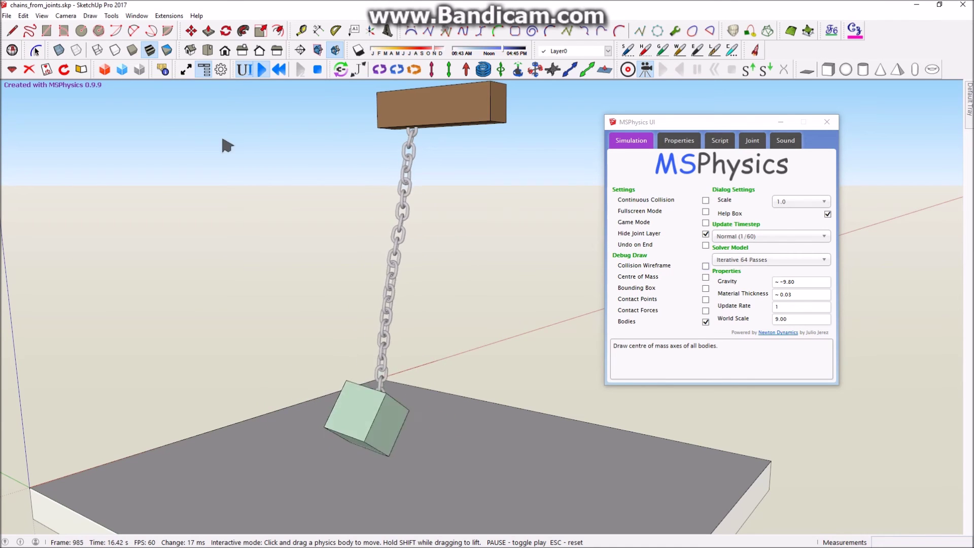
{"action": "left_click", "coordinate": [278, 70]}
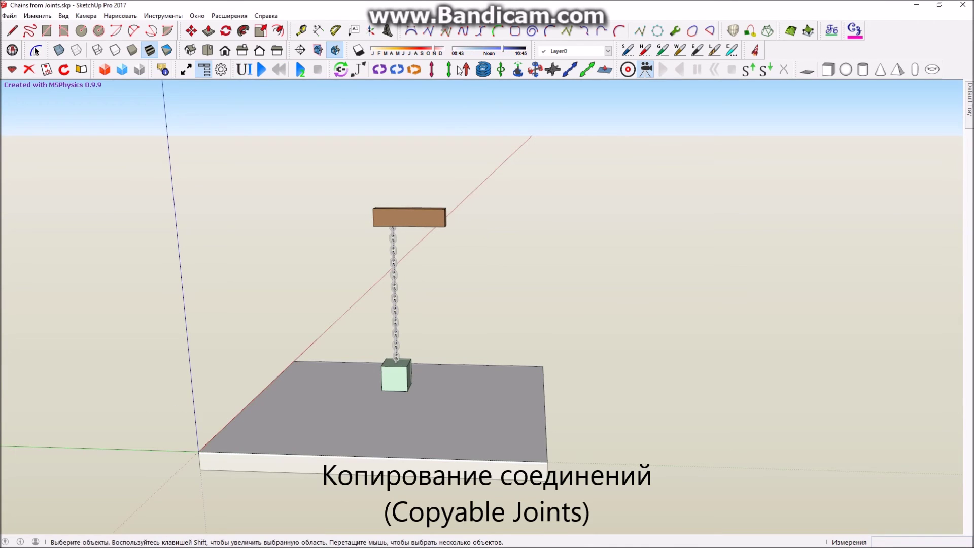
Select the beam, all chain links and the cube, and apply the MSPhysics state Connect Closest Joints
{"action": "middle_click_drag", "start_coordinate": [448, 299], "coordinate": [446, 345]}
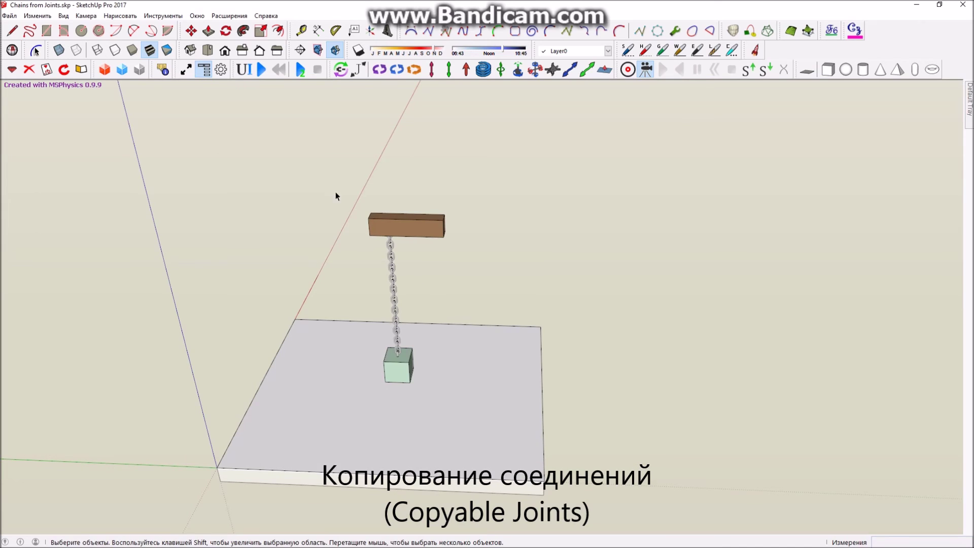
{"action": "left_click_drag", "start_coordinate": [528, 434], "coordinate": [527, 431]}
{"action": "middle_click_drag", "start_coordinate": [446, 358], "coordinate": [428, 330]}
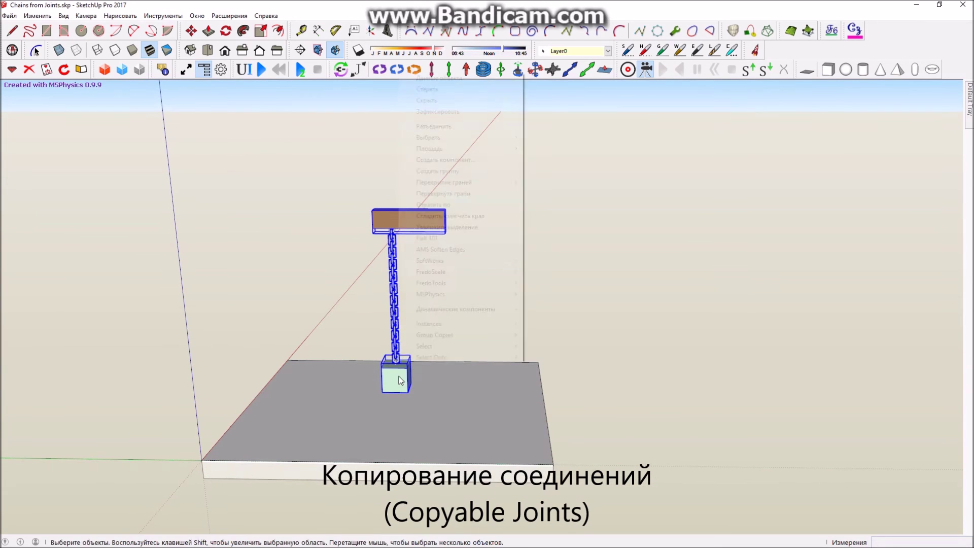
{"action": "mouse_move", "coordinate": [510, 295]}
{"action": "mouse_move", "coordinate": [558, 297]}
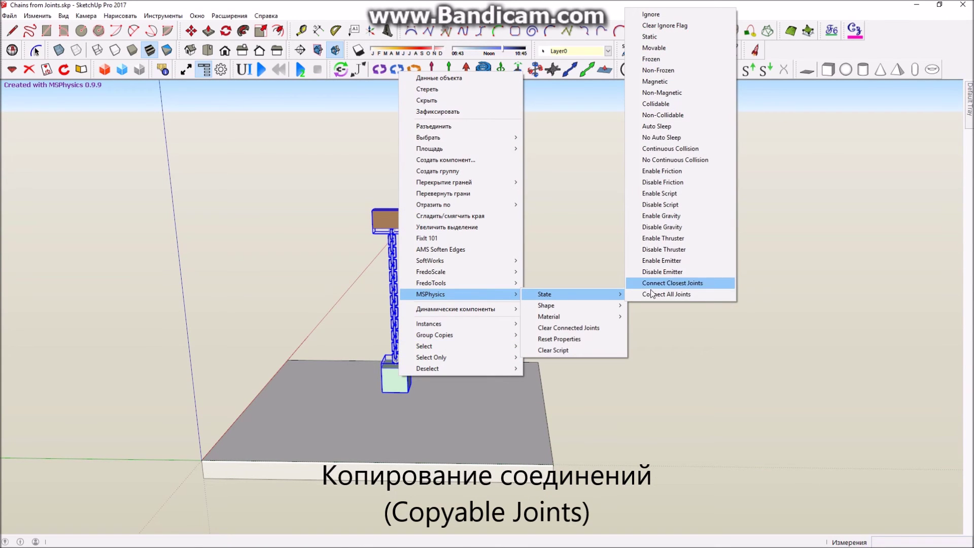
{"action": "left_click", "coordinate": [681, 286]}
{"action": "middle_click_drag", "start_coordinate": [670, 285], "coordinate": [507, 351]}
Copy the whole beam, chain and cube assembly along the green axis to a spot beside the original
{"action": "key", "text": "m"}
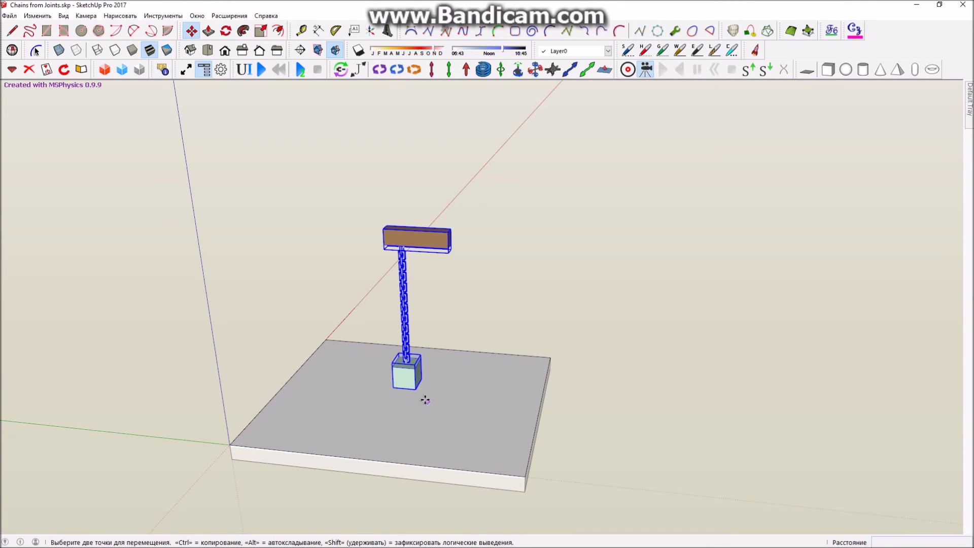
{"action": "key", "text": "ctrl"}
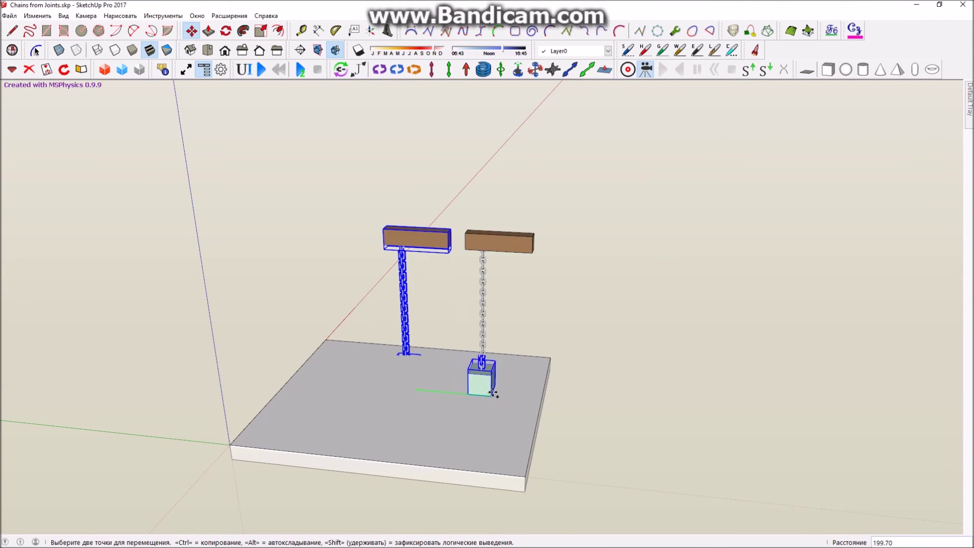
{"action": "left_click", "coordinate": [510, 395]}
{"action": "key", "text": "space"}
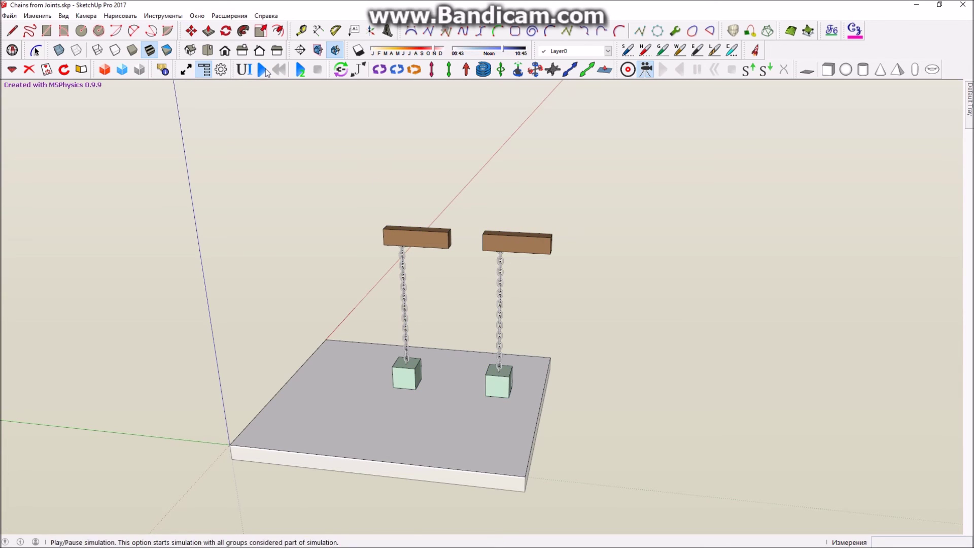
Run the simulation, swing the cubes of both assemblies to test the copied joints, and reset it
{"action": "left_click_drag", "start_coordinate": [499, 381], "coordinate": [589, 382]}
{"action": "middle_click_drag", "start_coordinate": [506, 381], "coordinate": [229, 318]}
{"action": "middle_click_drag", "start_coordinate": [401, 354], "coordinate": [20, 332]}
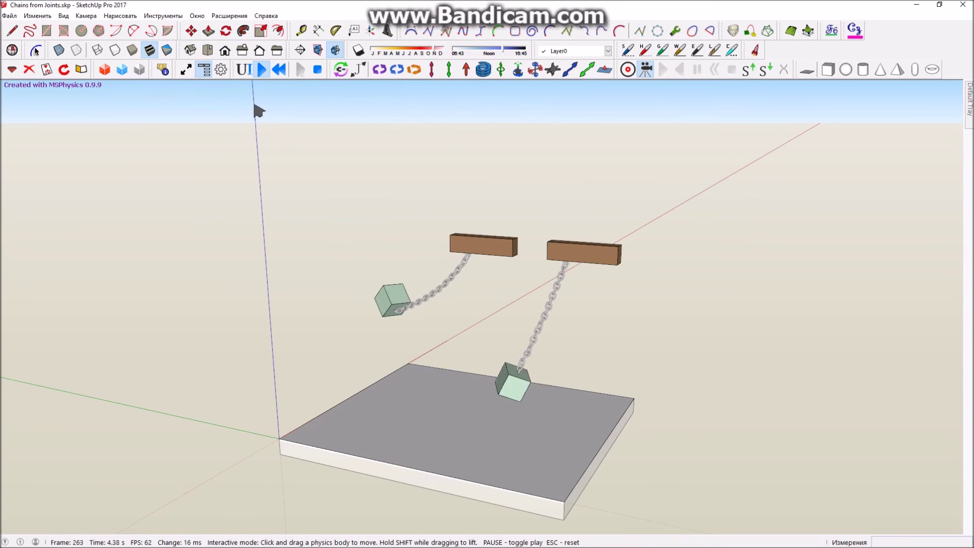
{"action": "key", "text": "Escape"}
Select the original chain's links except the lowest few and copy them 224 upwards along the blue axis
{"action": "middle_click_drag", "start_coordinate": [274, 447], "coordinate": [323, 274]}
{"action": "left_click_drag", "start_coordinate": [463, 294], "coordinate": [464, 293]}
{"action": "middle_click_drag", "start_coordinate": [464, 293], "coordinate": [437, 289]}
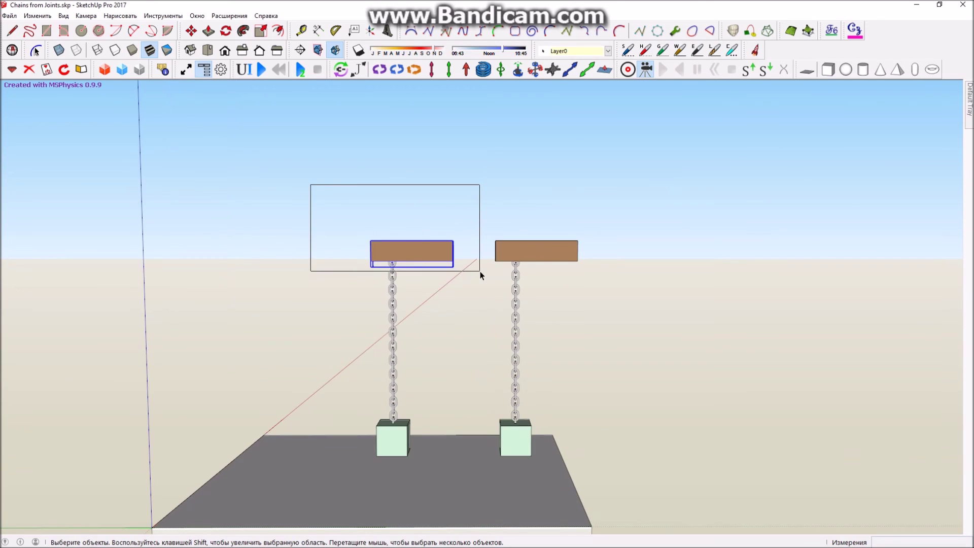
{"action": "left_click_drag", "start_coordinate": [415, 348], "coordinate": [413, 389]}
{"action": "key", "text": "m"}
{"action": "scroll", "coordinate": [405, 350], "scroll_direction": "up", "scroll_amount": 4}
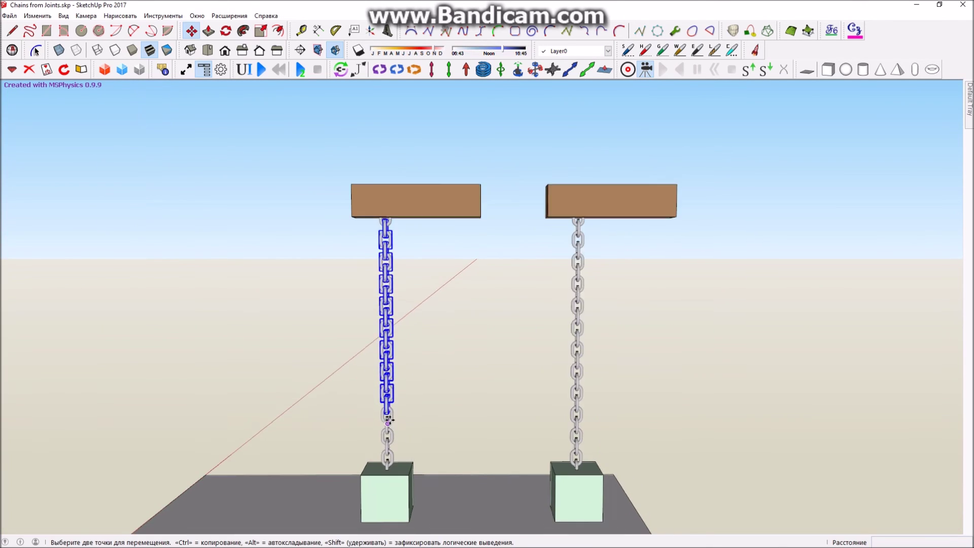
{"action": "mouse_move", "coordinate": [386, 412]}
{"action": "middle_mouse_down"}
{"action": "mouse_move", "coordinate": [337, 423]}
{"action": "mouse_move", "coordinate": [240, 335]}
{"action": "mouse_move", "coordinate": [240, 317]}
{"action": "mouse_move", "coordinate": [384, 426]}
{"action": "middle_mouse_up"}
{"action": "scroll", "coordinate": [413, 235], "scroll_direction": "up", "scroll_amount": 3}
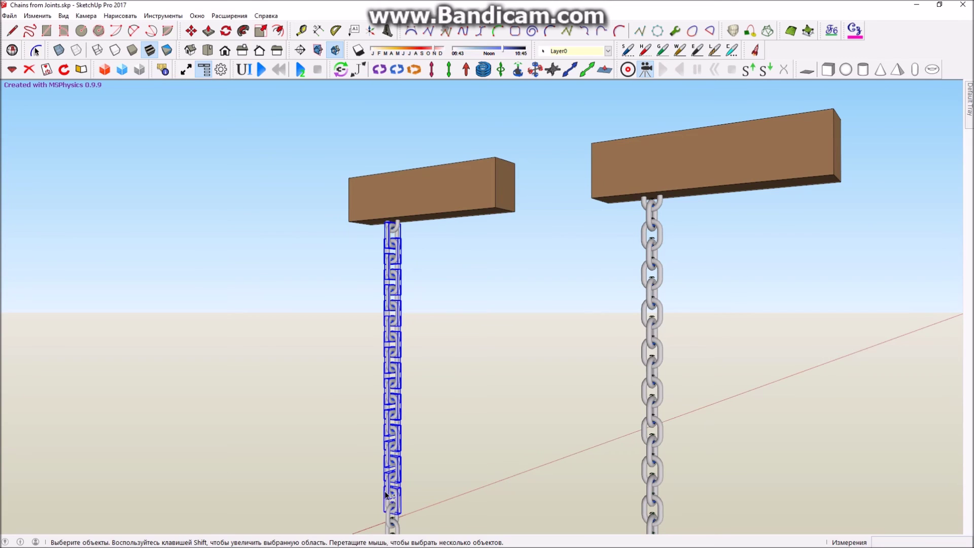
{"action": "middle_click_drag", "start_coordinate": [395, 489], "coordinate": [431, 496]}
{"action": "key", "text": "m"}
{"action": "key", "text": "ctrl"}
{"action": "left_click", "coordinate": [408, 477]}
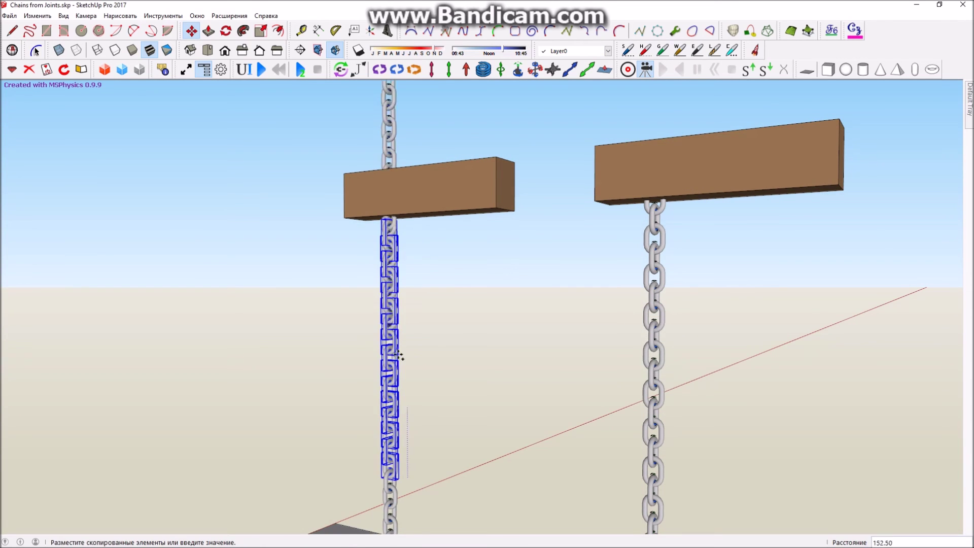
{"action": "scroll", "coordinate": [402, 343], "scroll_direction": "down", "scroll_amount": 3}
{"action": "scroll", "coordinate": [406, 306], "scroll_direction": "up", "scroll_amount": 2}
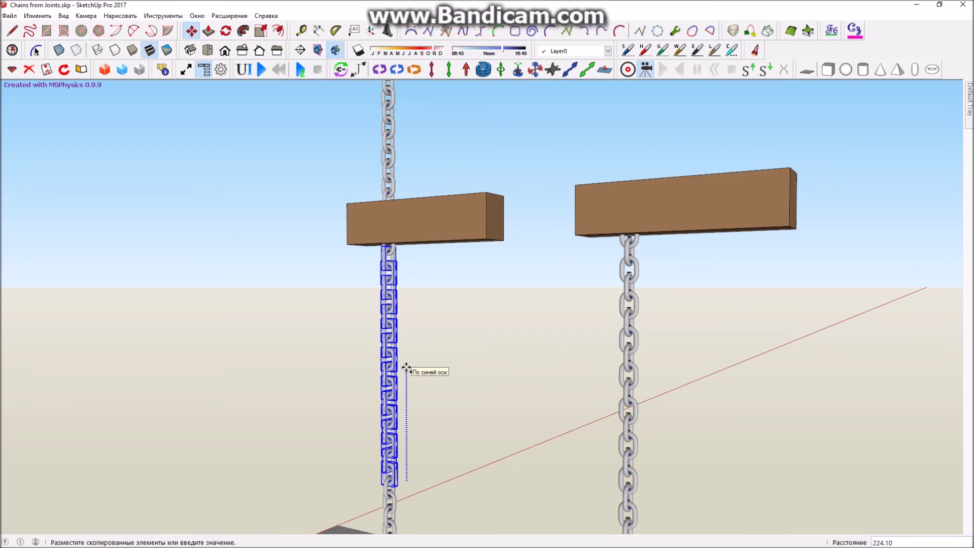
{"action": "key", "text": "Return"}
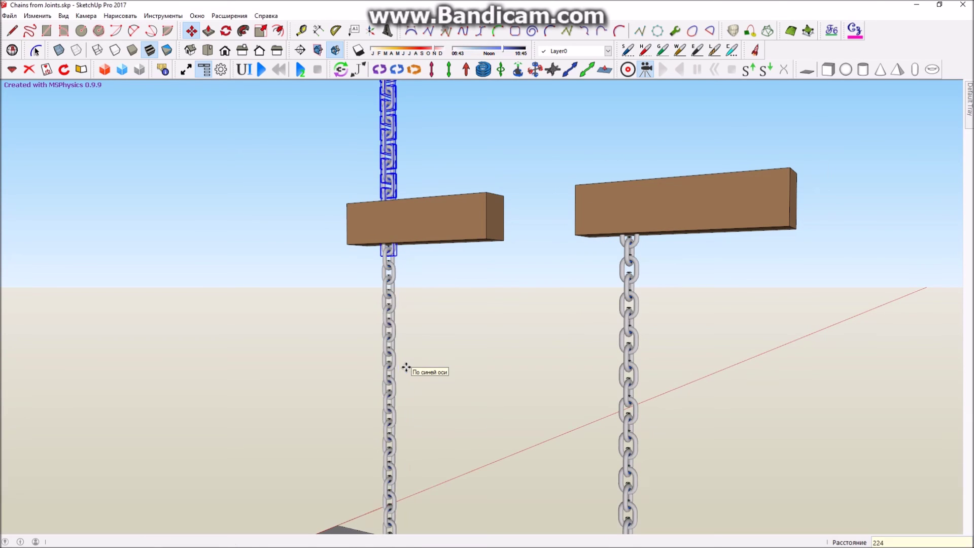
Move the original beam 224 up along the blue axis to the end of the extended chain
{"action": "key", "text": "space"}
{"action": "scroll", "coordinate": [389, 421], "scroll_direction": "down", "scroll_amount": 2}
{"action": "middle_click_drag", "start_coordinate": [433, 470], "coordinate": [435, 492]}
{"action": "scroll", "coordinate": [433, 364], "scroll_direction": "down", "scroll_amount": 2}
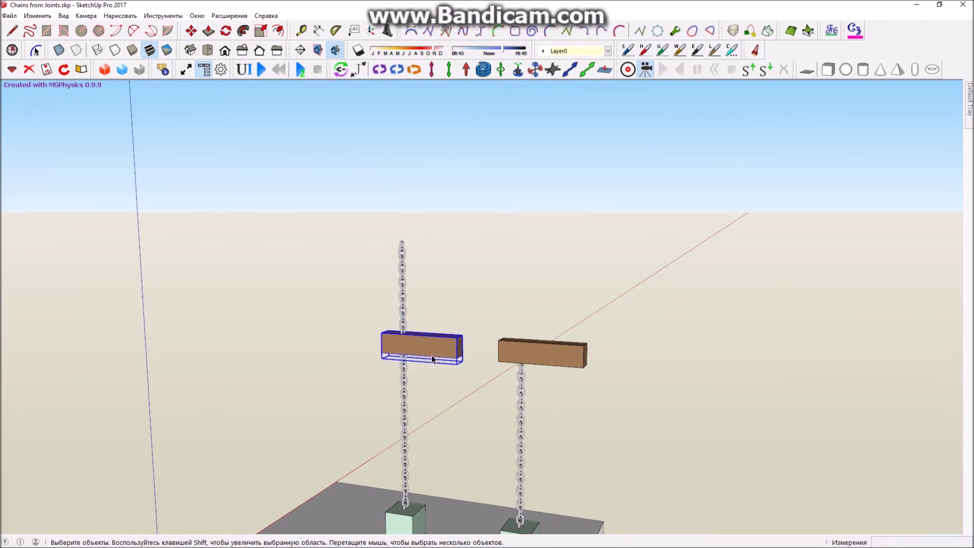
{"action": "key", "text": "m"}
{"action": "left_click", "coordinate": [430, 347]}
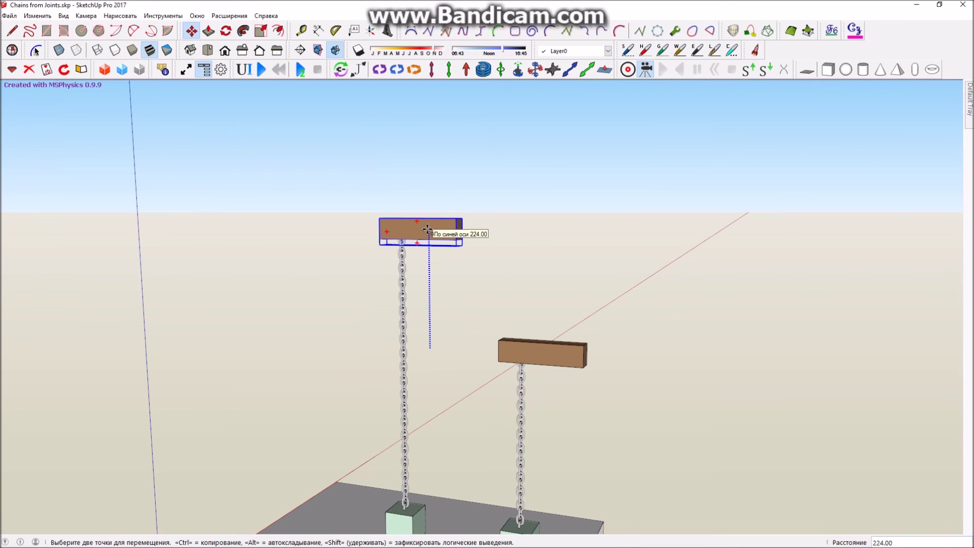
{"action": "type", "text": "22"}
{"action": "key", "text": "Return"}
{"action": "key", "text": "space"}
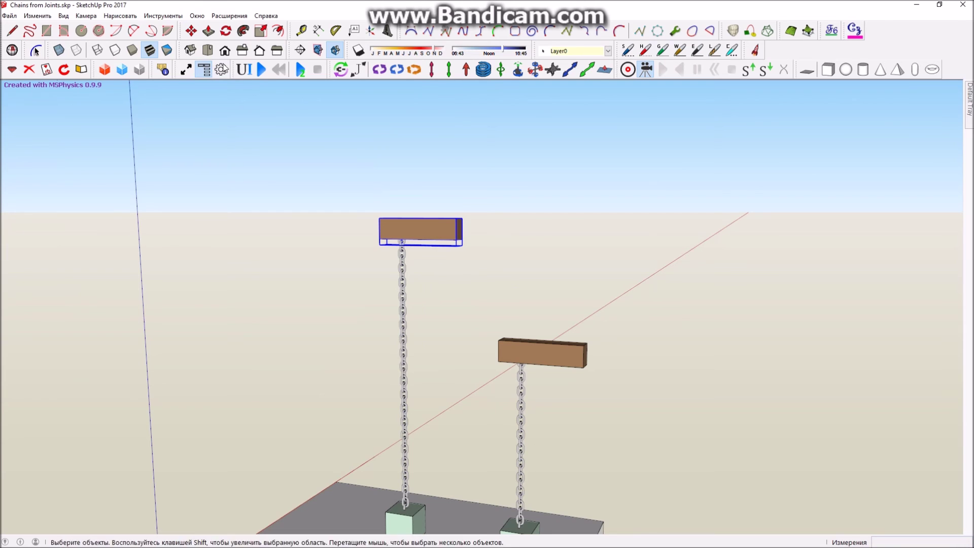
Run the simulation, swing the cube on the lengthened chain, examine the links up close, and reset it
{"action": "middle_click_drag", "start_coordinate": [35, 158], "coordinate": [36, 129]}
{"action": "scroll", "coordinate": [367, 201], "scroll_direction": "down", "scroll_amount": 2}
{"action": "middle_click_drag", "start_coordinate": [245, 86], "coordinate": [242, 117]}
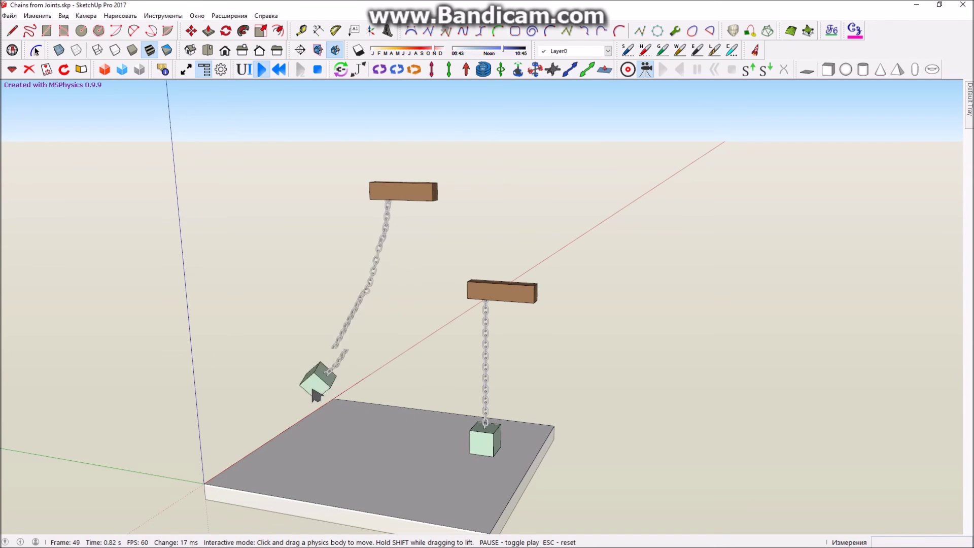
{"action": "scroll", "coordinate": [385, 264], "scroll_direction": "up", "scroll_amount": 3}
{"action": "middle_click_drag", "start_coordinate": [385, 265], "coordinate": [375, 306]}
{"action": "scroll", "coordinate": [419, 281], "scroll_direction": "up", "scroll_amount": 3}
{"action": "scroll", "coordinate": [335, 370], "scroll_direction": "up", "scroll_amount": 5}
{"action": "scroll", "coordinate": [327, 218], "scroll_direction": "down", "scroll_amount": 5}
{"action": "scroll", "coordinate": [400, 405], "scroll_direction": "up", "scroll_amount": 5}
{"action": "left_click_drag", "start_coordinate": [395, 234], "coordinate": [521, 143]}
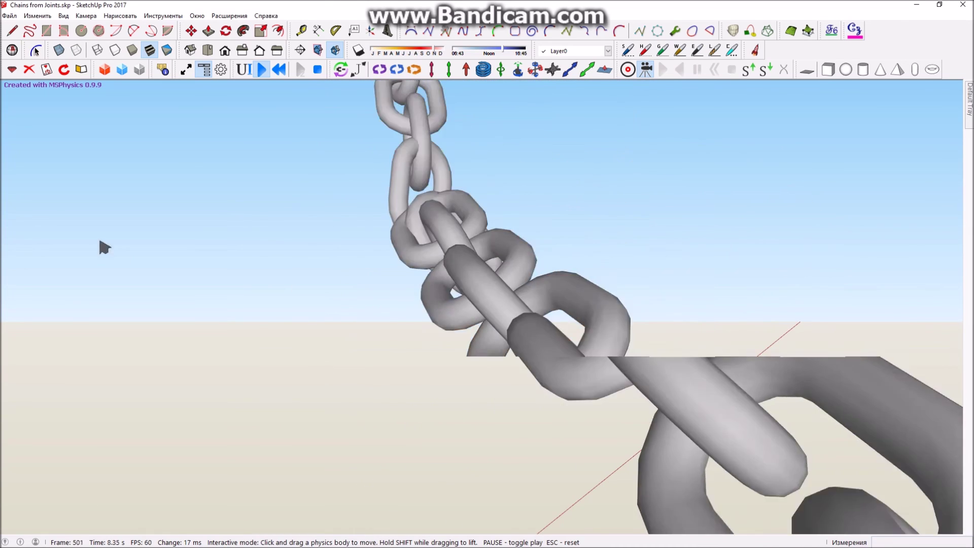
{"action": "scroll", "coordinate": [318, 358], "scroll_direction": "down", "scroll_amount": 10}
Inspect the joints in the links just beneath the raised beam, and undo the chain extension and beam move
{"action": "scroll", "coordinate": [377, 325], "scroll_direction": "up", "scroll_amount": 6}
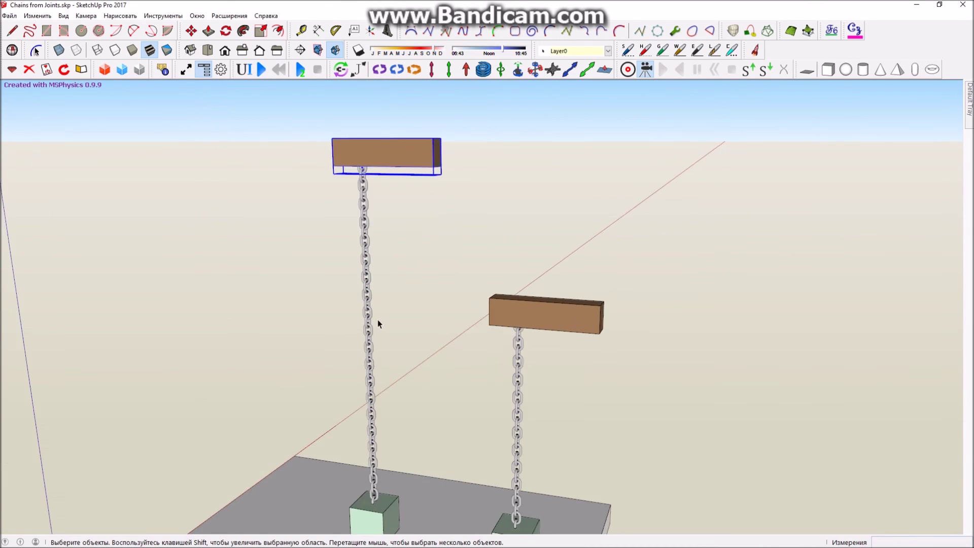
{"action": "scroll", "coordinate": [346, 207], "scroll_direction": "up", "scroll_amount": 8}
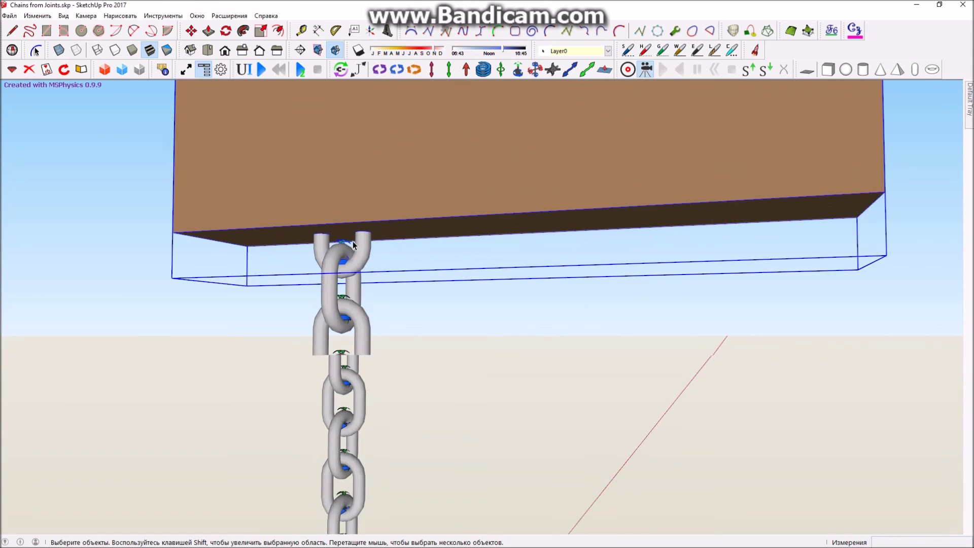
{"action": "scroll", "coordinate": [338, 253], "scroll_direction": "down", "scroll_amount": 8}
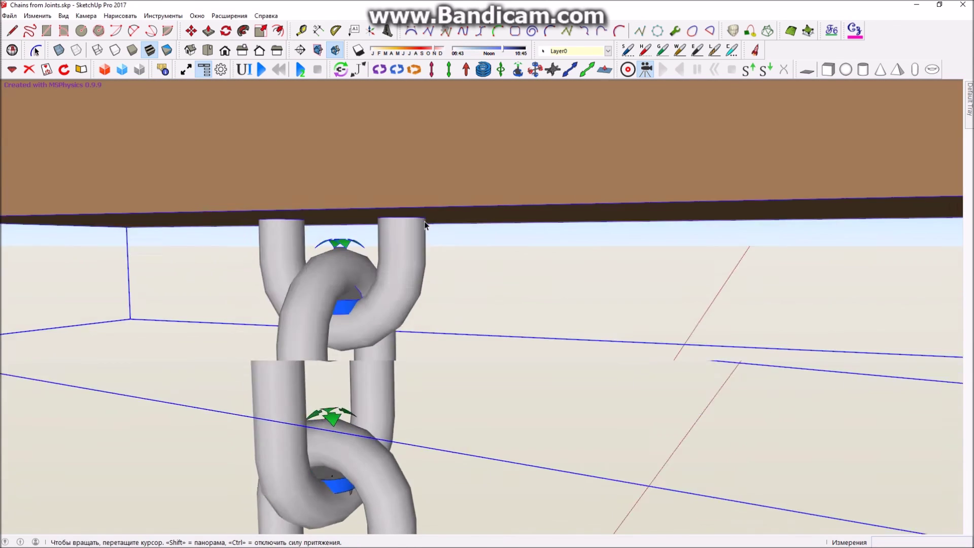
{"action": "scroll", "coordinate": [376, 184], "scroll_direction": "down", "scroll_amount": 5}
{"action": "middle_click_drag", "start_coordinate": [565, 262], "coordinate": [358, 275]}
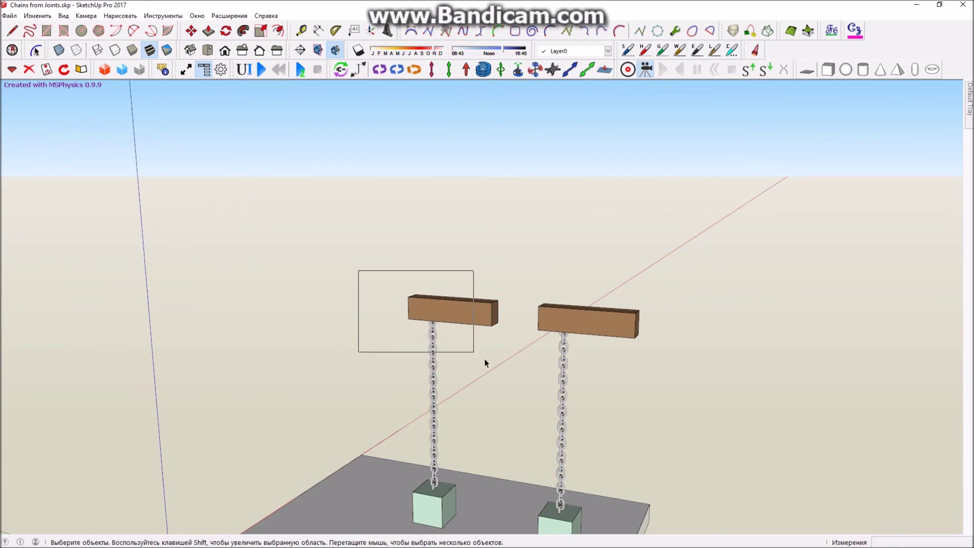